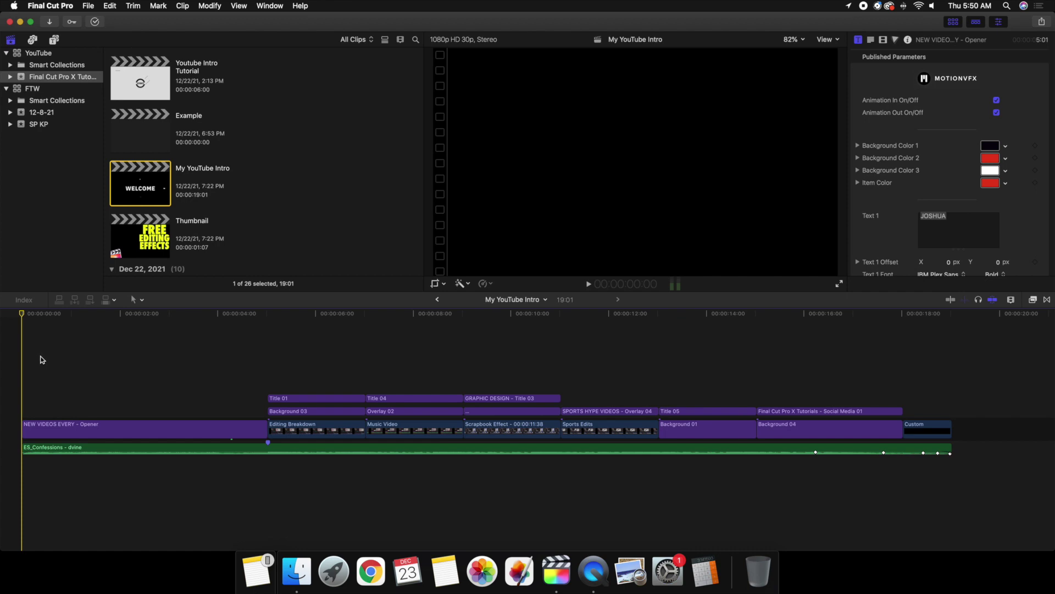
- Play the intro through, then return the playhead to the timeline start
key(space)
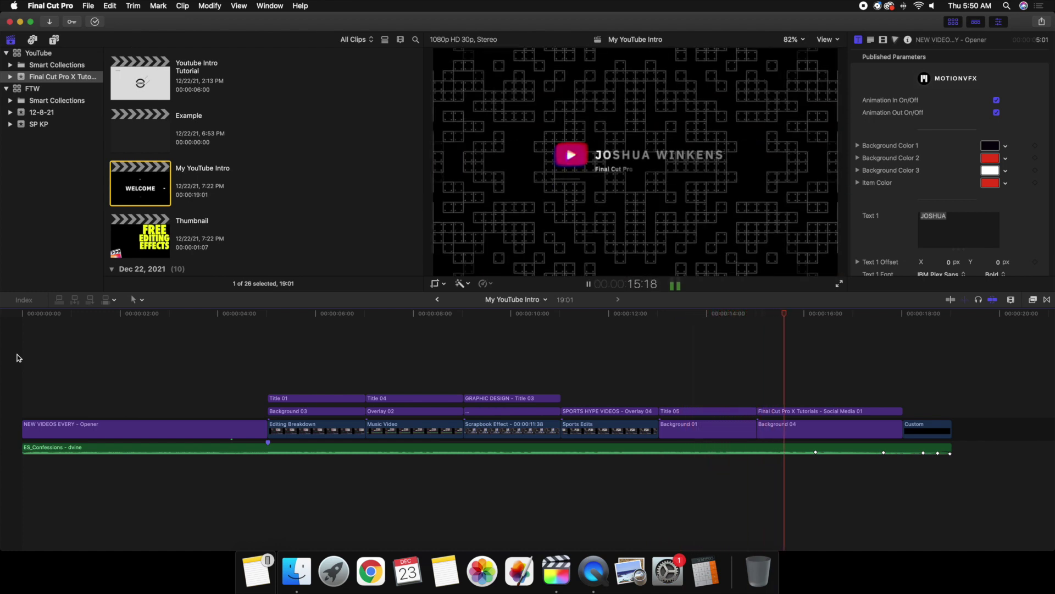
key(Home)
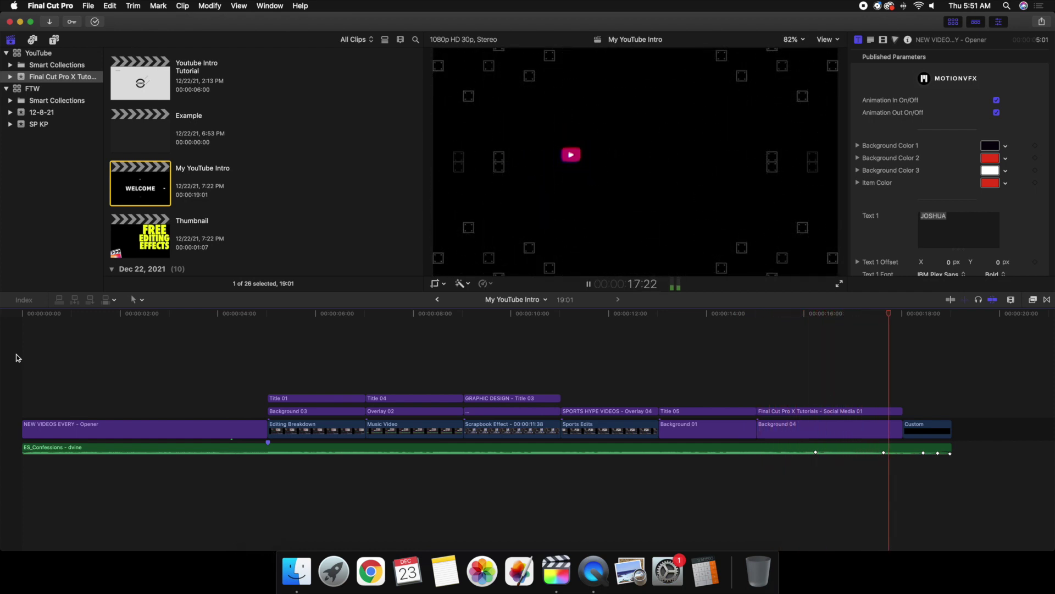
key(space)
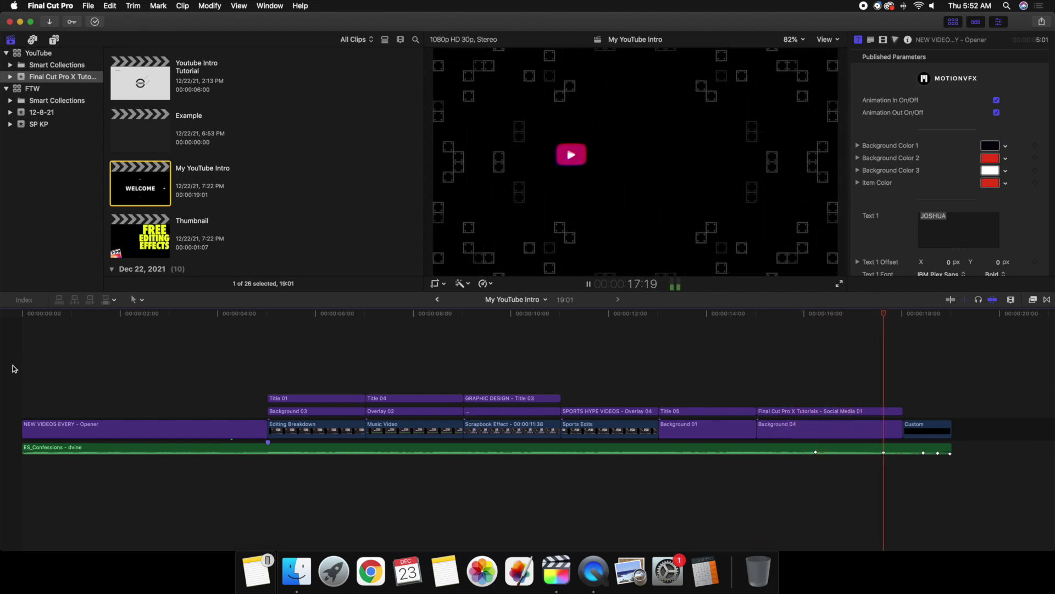
key(space)
key(Home)
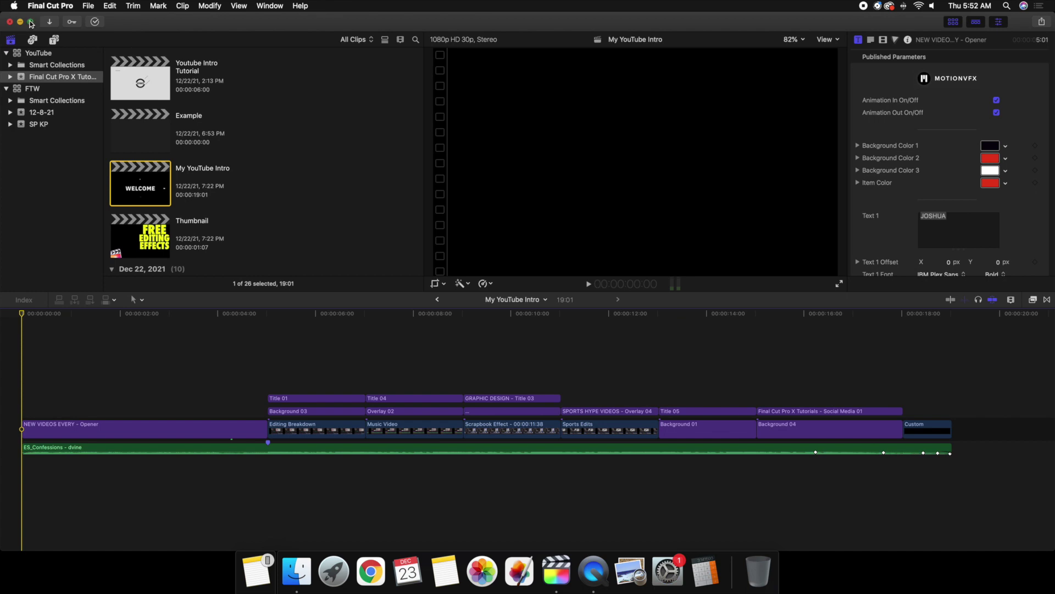
- Minimize Final Cut Pro and launch mInstaller from Launchpad
mouse_move(30, 23)
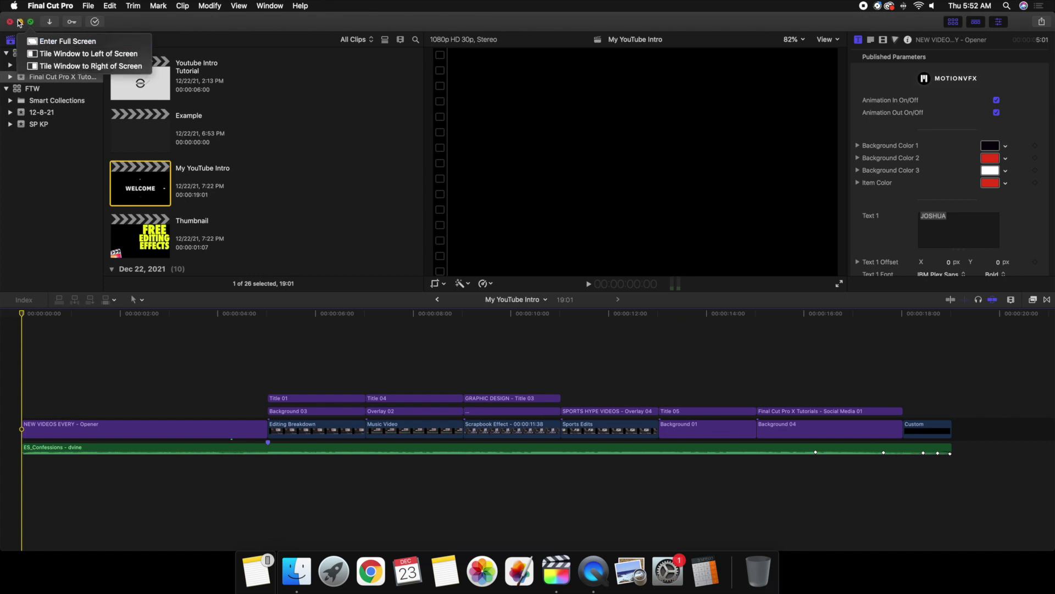
click(19, 22)
click(276, 228)
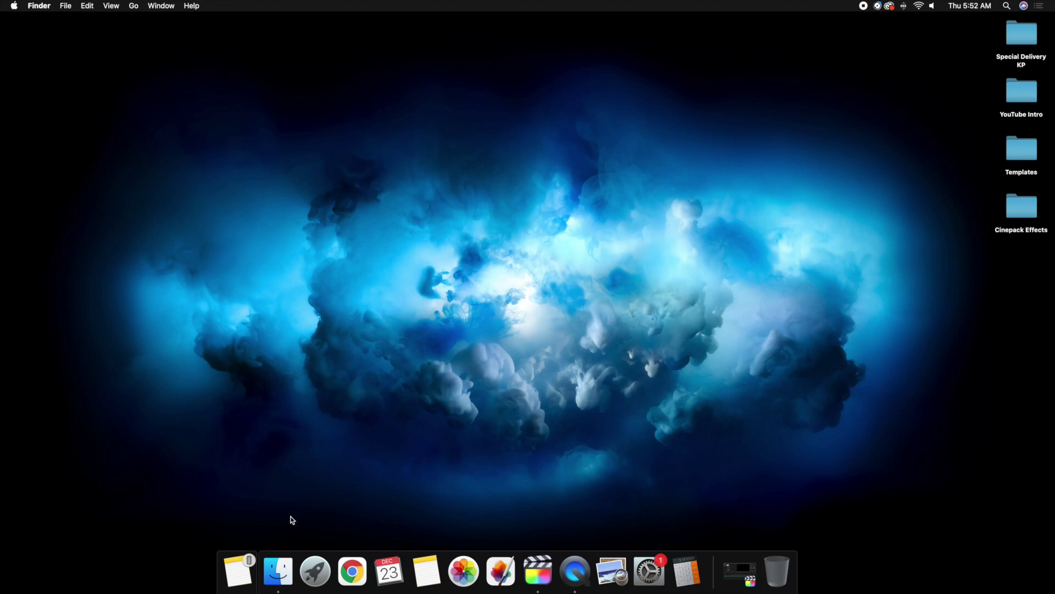
click(313, 567)
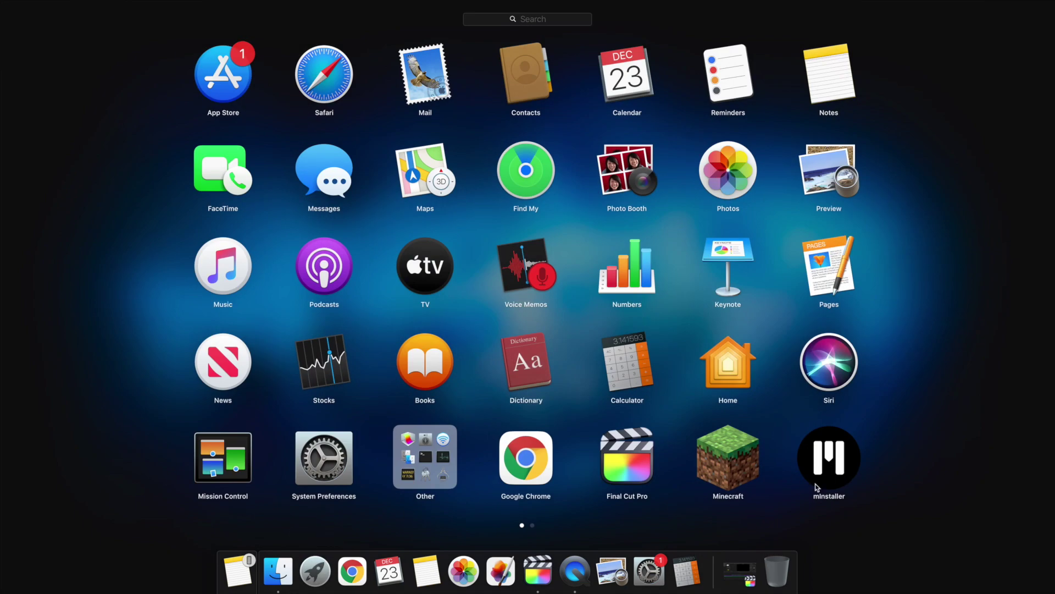
click(830, 466)
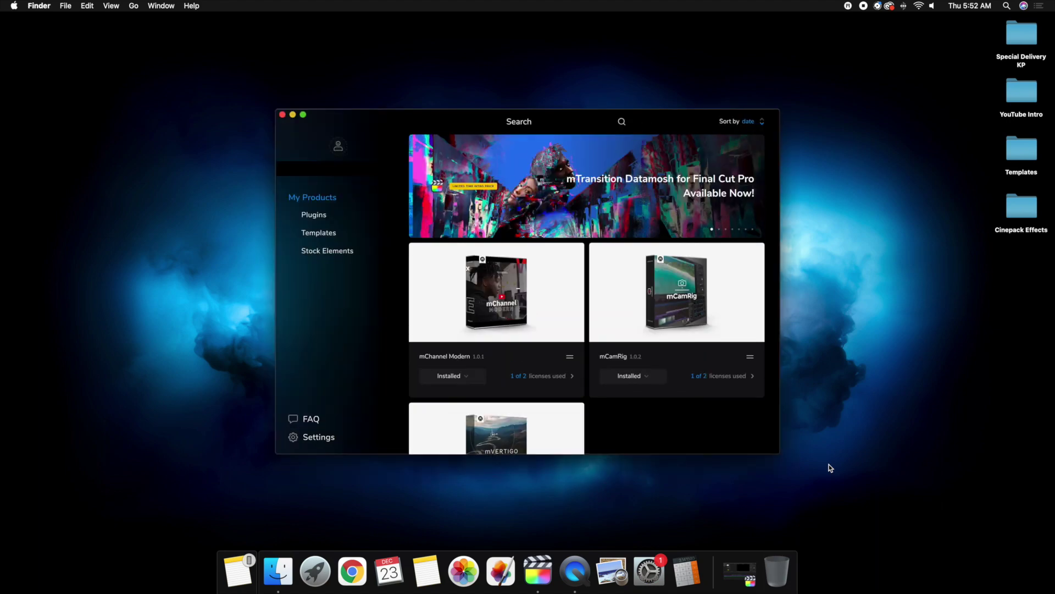
- Check mChannel Modern, mCamRig and mVertigo in My Products, then quit mInstaller
scroll(634, 422, down, 2)
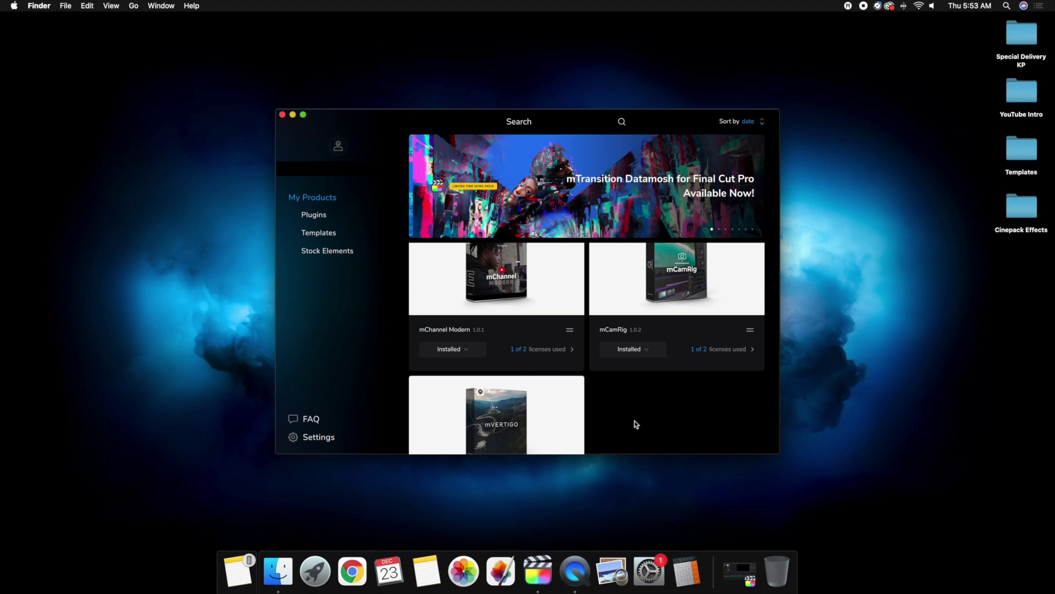
scroll(636, 420, up, 2)
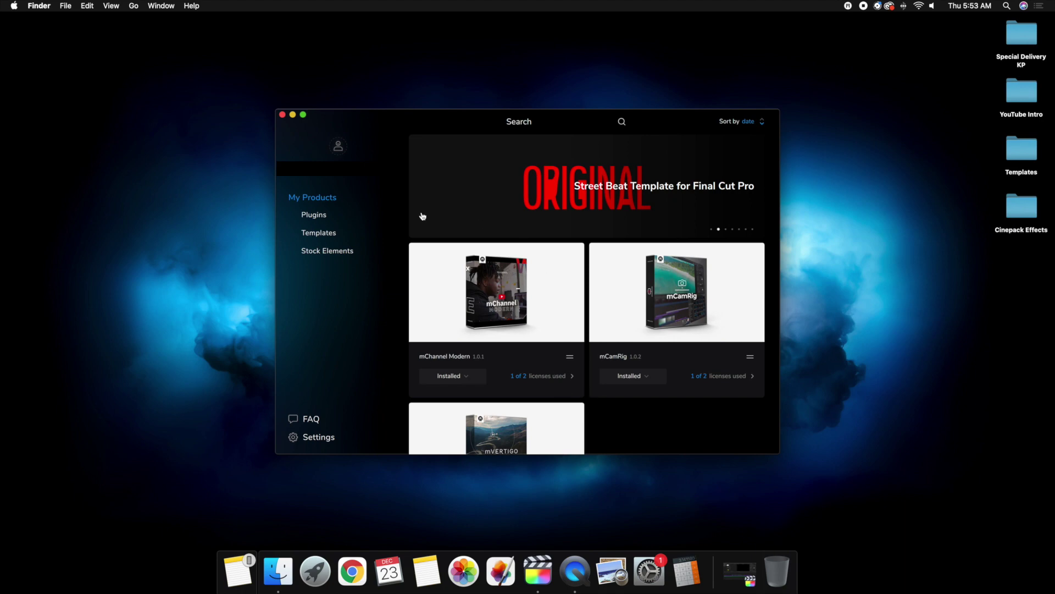
scroll(667, 319, down, 8)
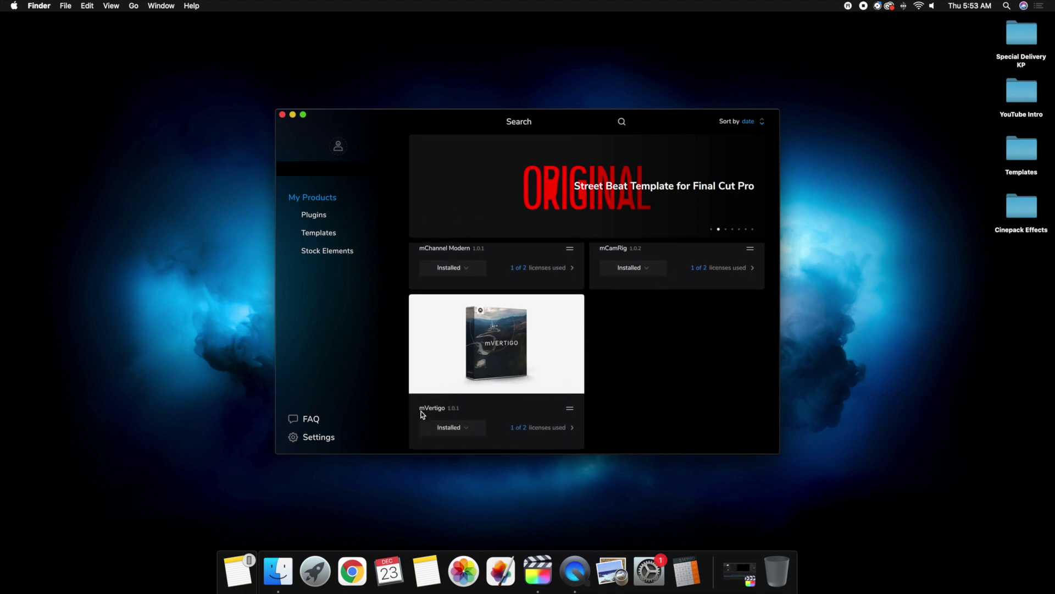
scroll(636, 372, up, 8)
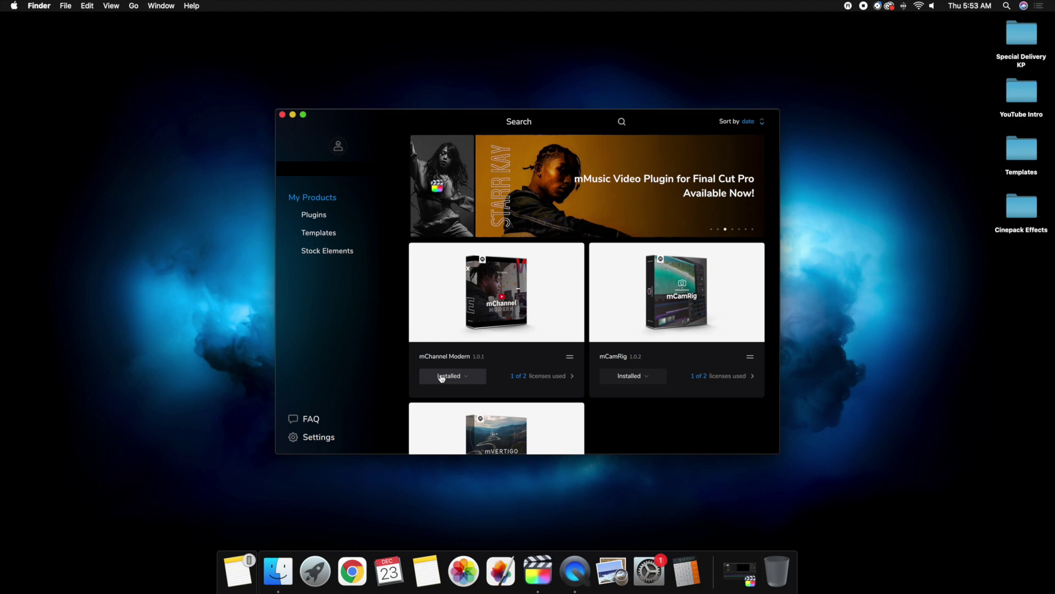
click(282, 115)
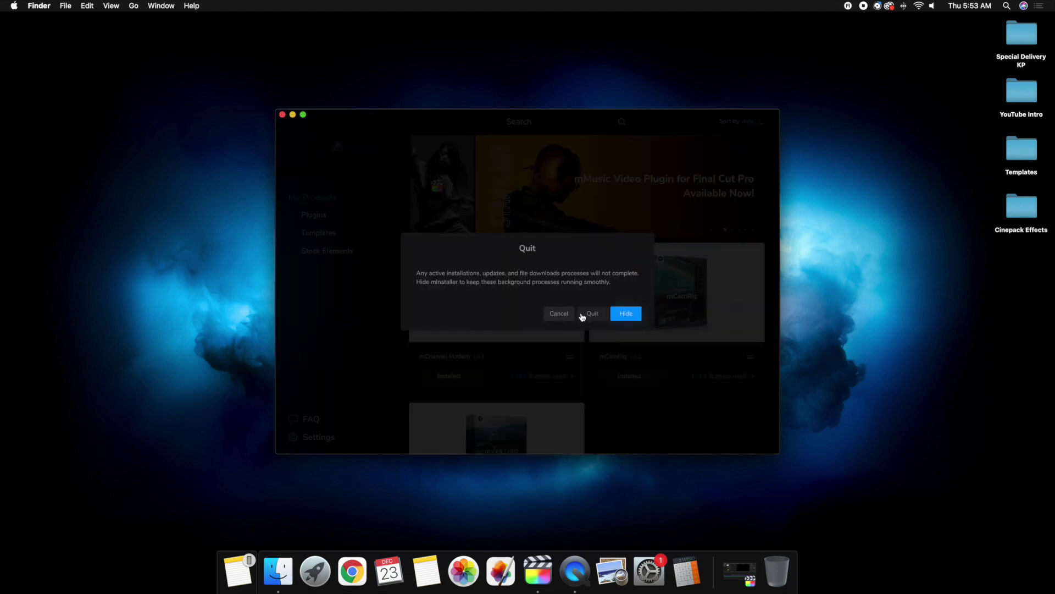
click(585, 314)
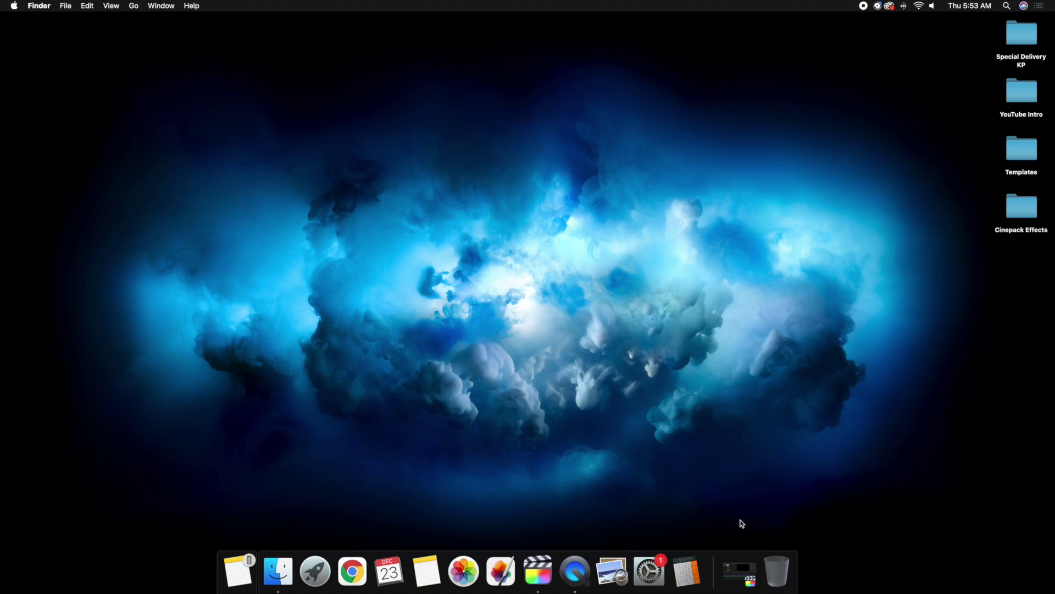
click(739, 572)
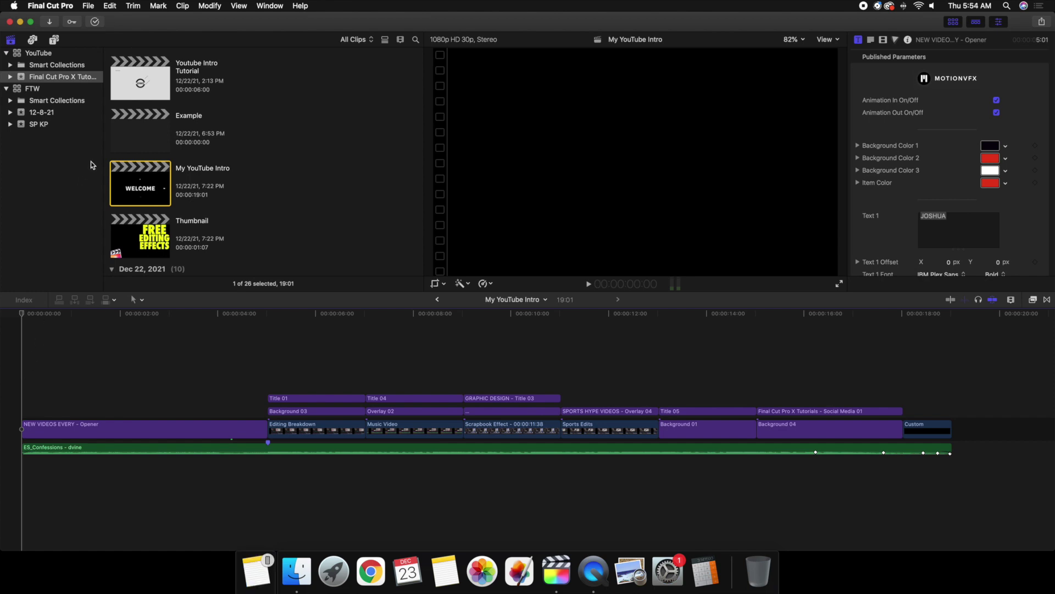
- Open the Example project and add the Sports Edits clip to its empty timeline
double_click(158, 138)
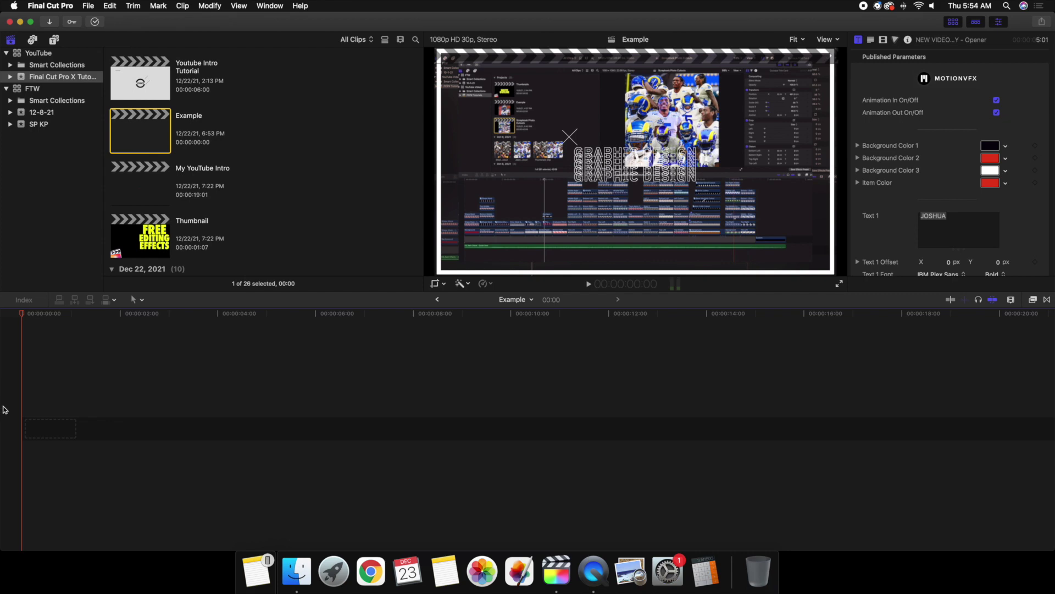
scroll(275, 143, down, 2)
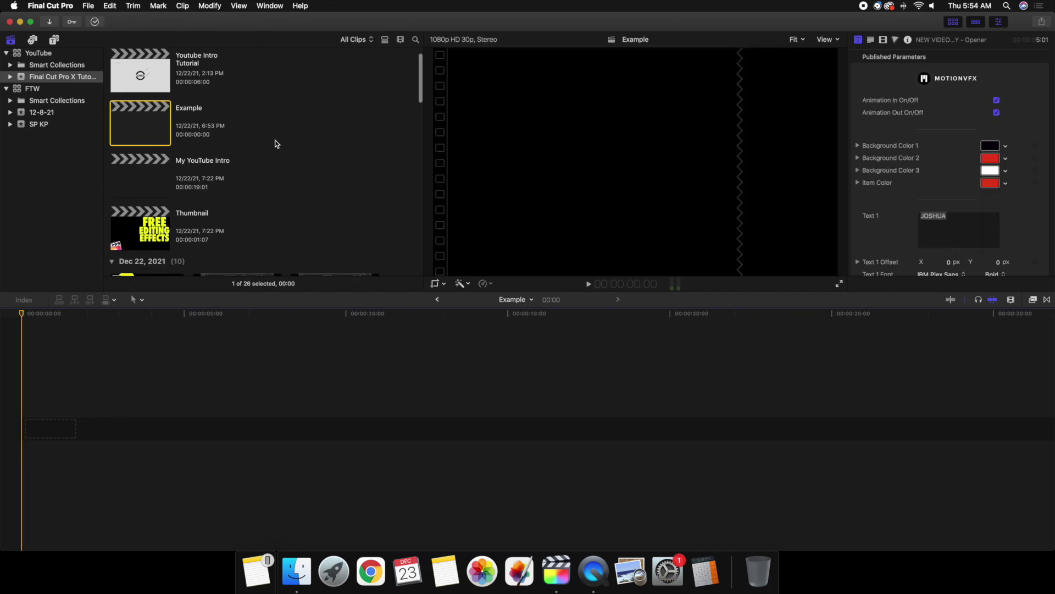
scroll(275, 144, down, 6)
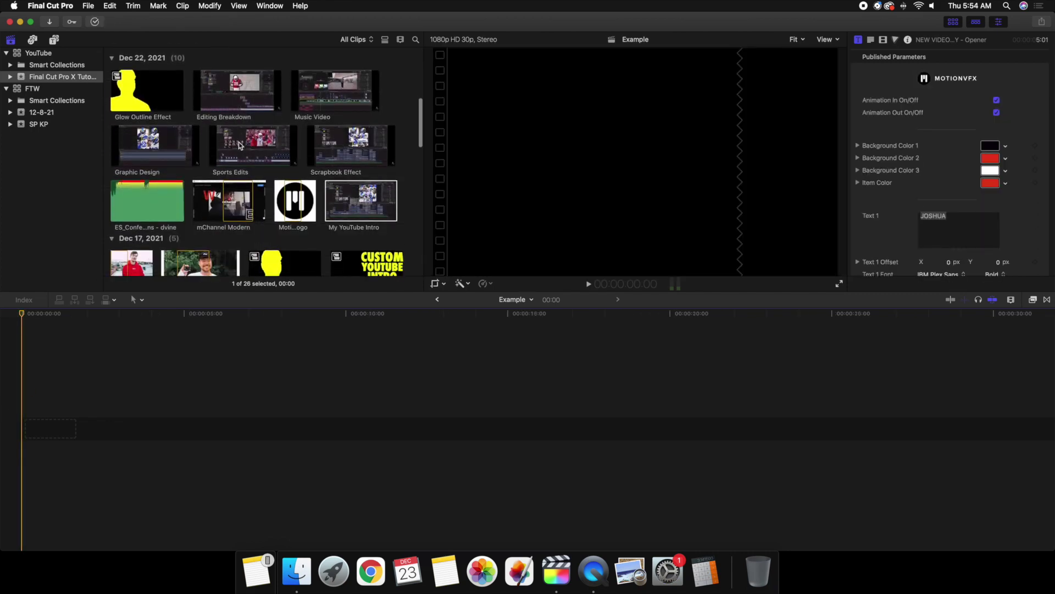
click(238, 144)
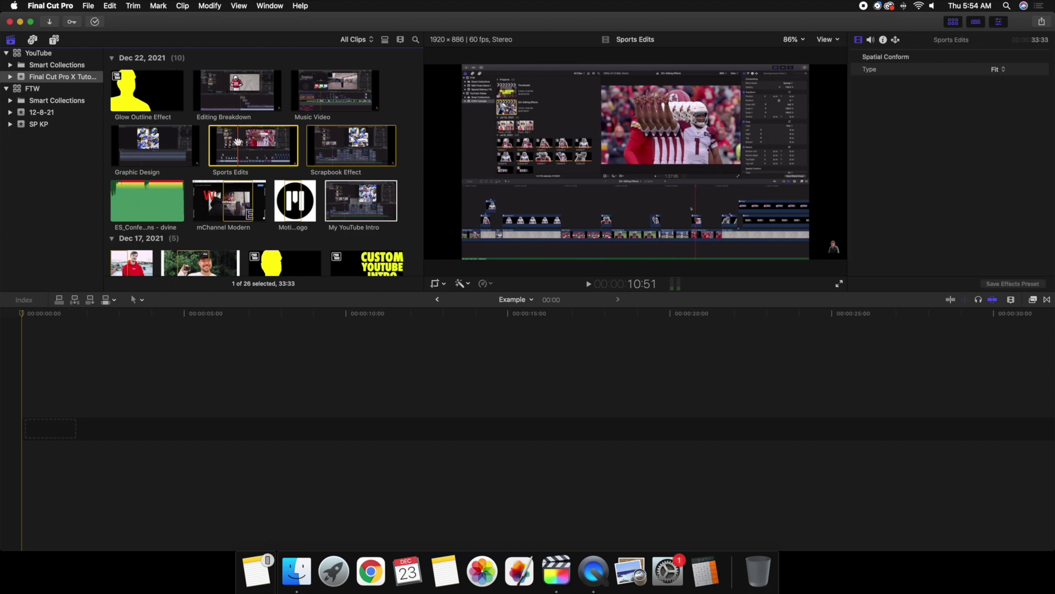
key(e)
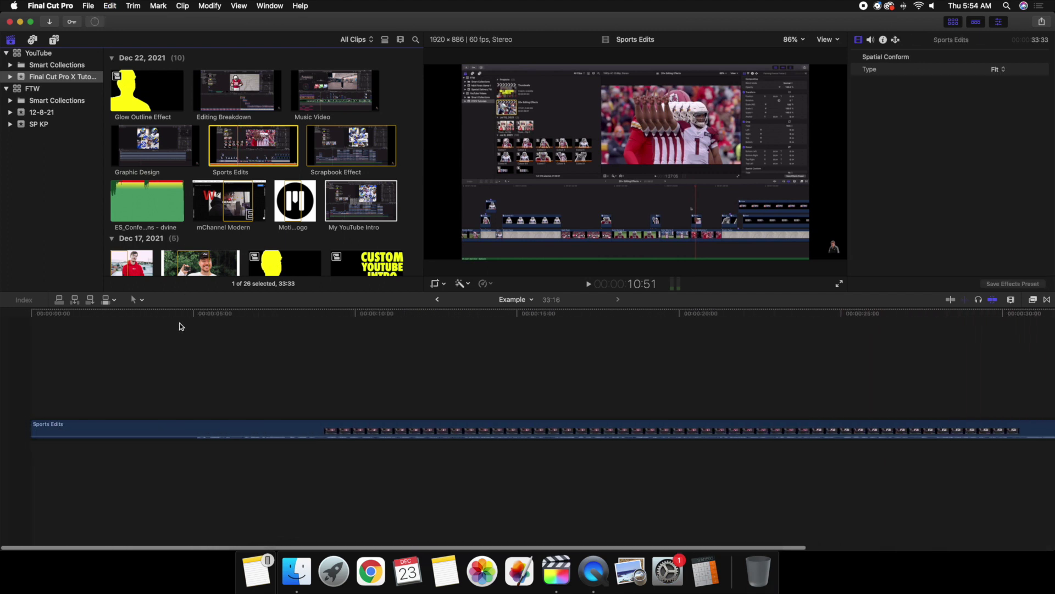
- Trim Sports Edits to start at the playhead and set its duration to 3:00
click(304, 373)
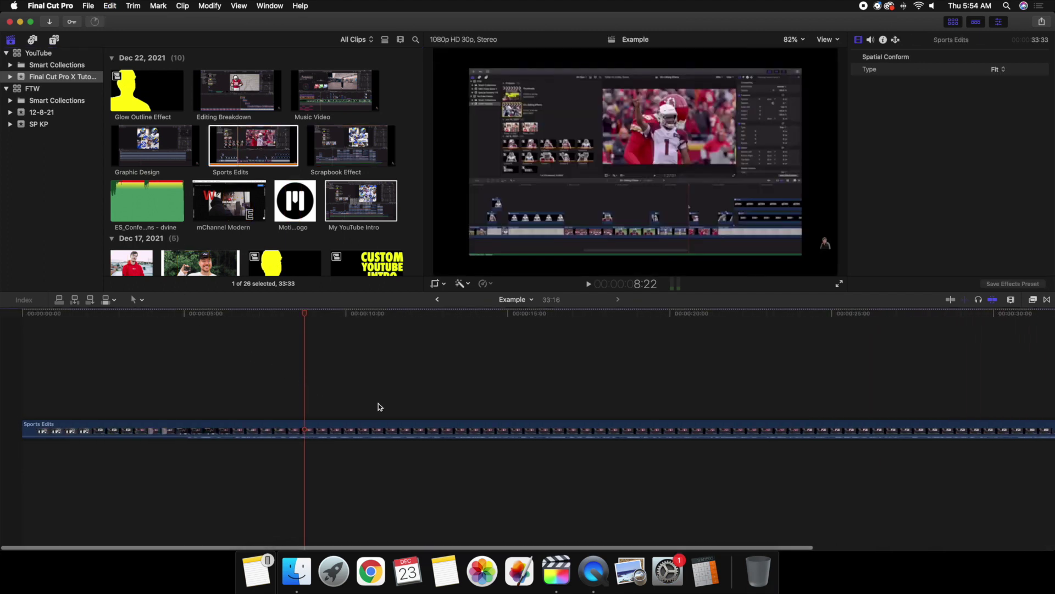
click(396, 437)
click(405, 428)
key(alt+bracketleft)
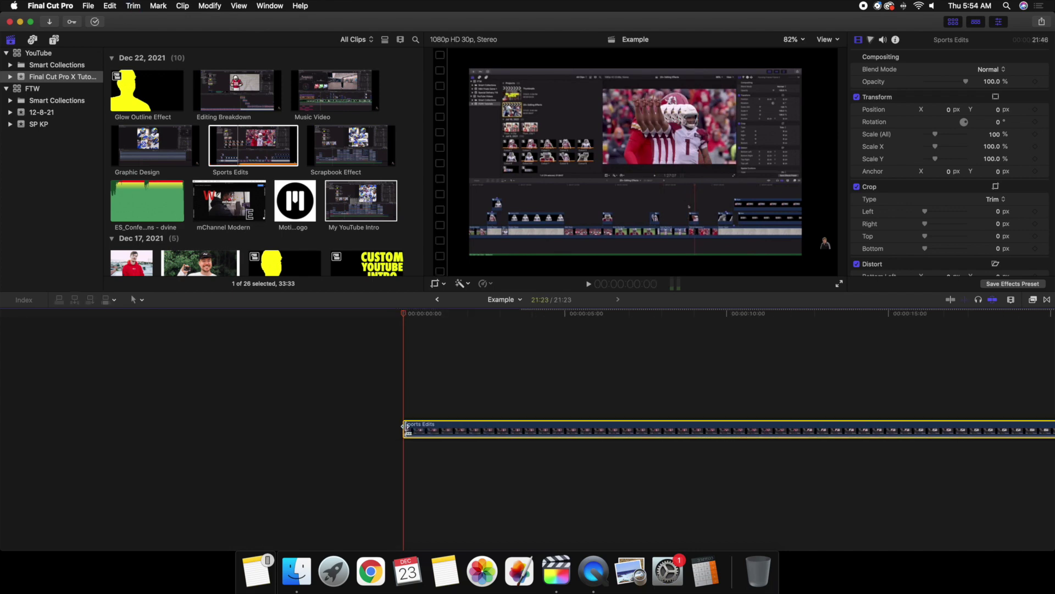
key(ctrl+d)
key(Return)
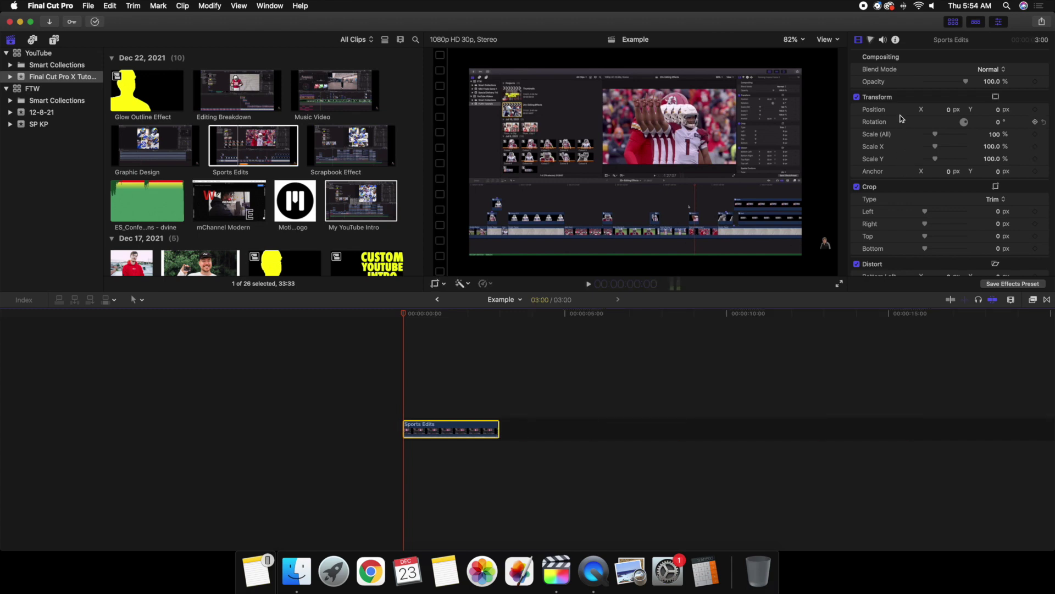
- Set the Sports Edits spatial conform type to Fill
click(883, 41)
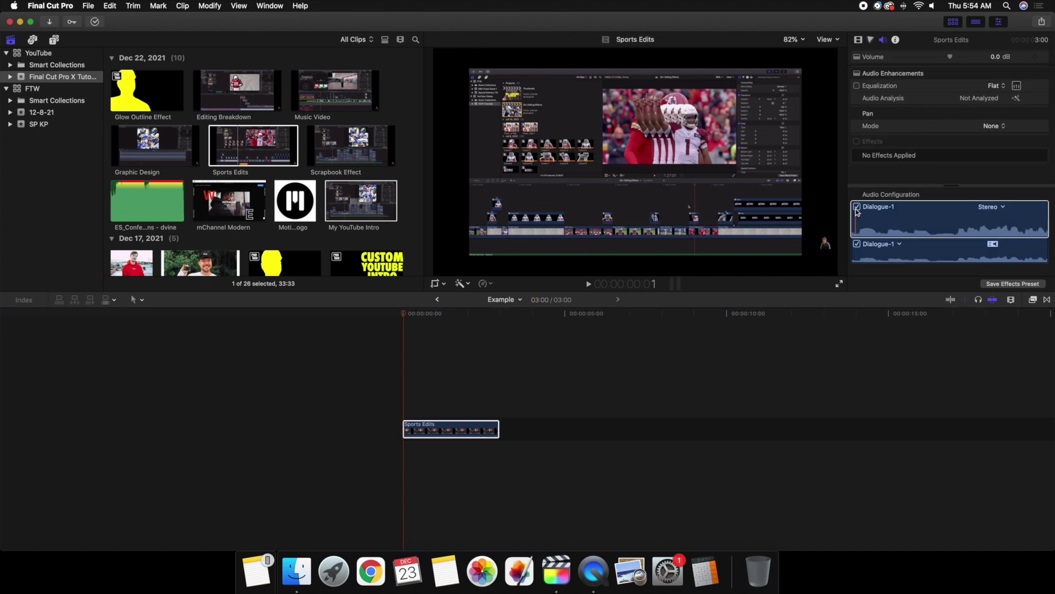
click(858, 39)
scroll(951, 165, down, 10)
click(995, 237)
click(999, 247)
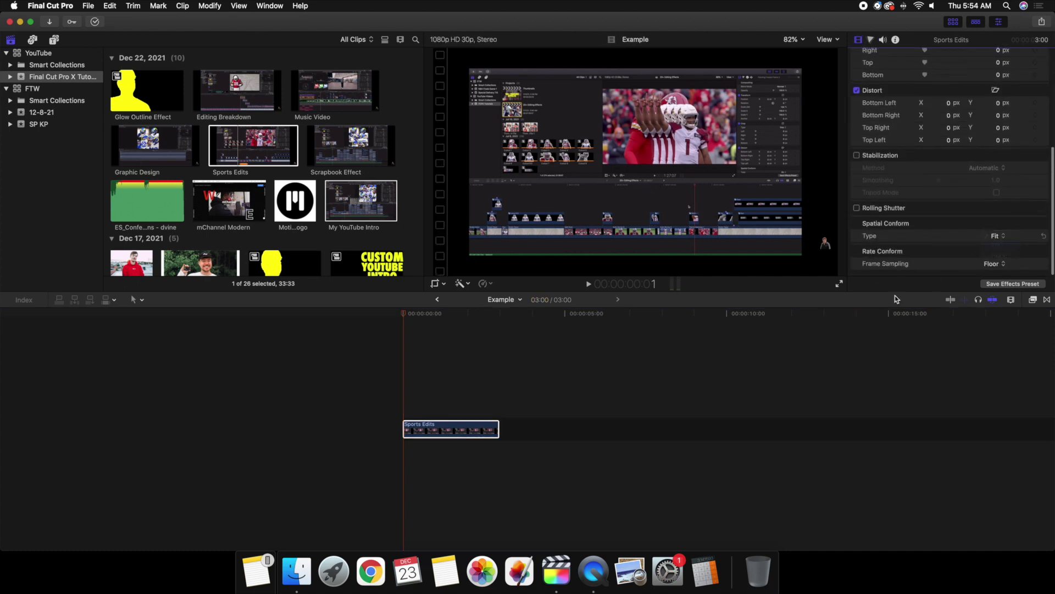
click(408, 396)
- Append the 3 Freeze Frame Transitions Thumbnail clip with a 3:00 duration
scroll(352, 221, down, 10)
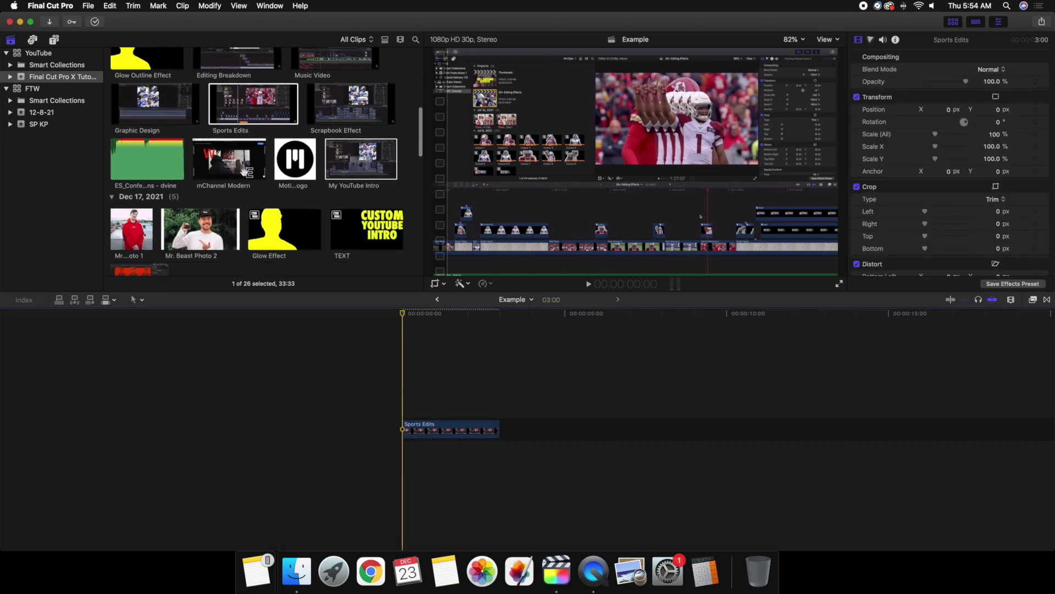
click(153, 173)
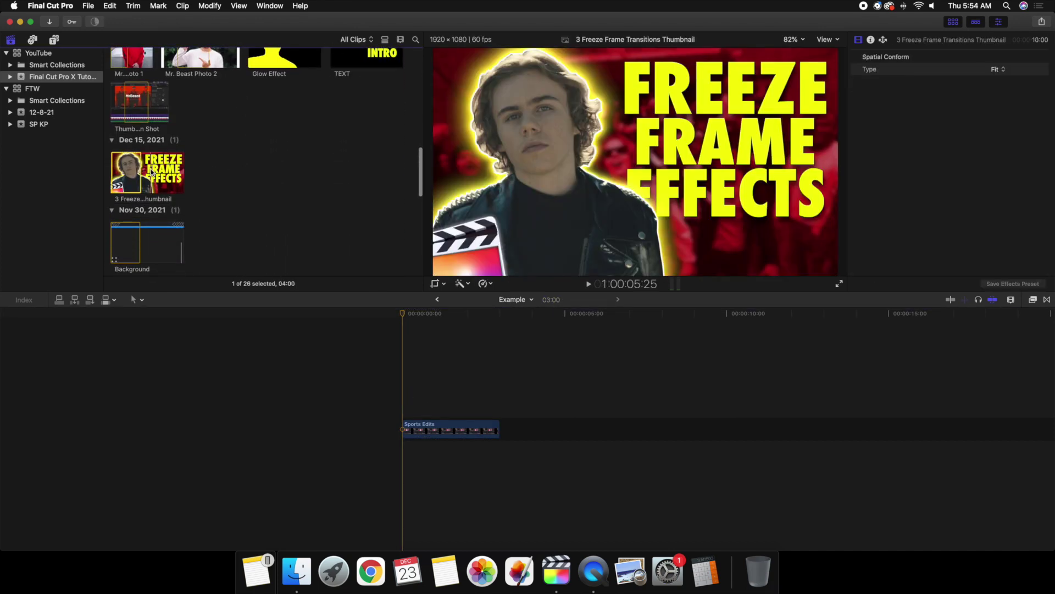
key(e)
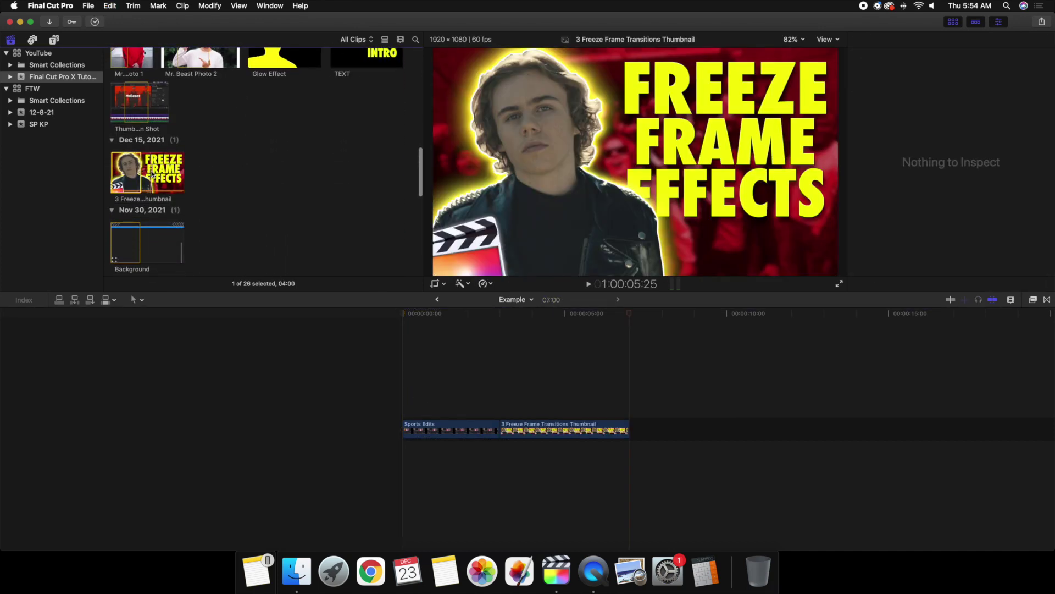
click(534, 426)
key(ctrl+d)
text(3:00)
key(Return)
click(397, 399)
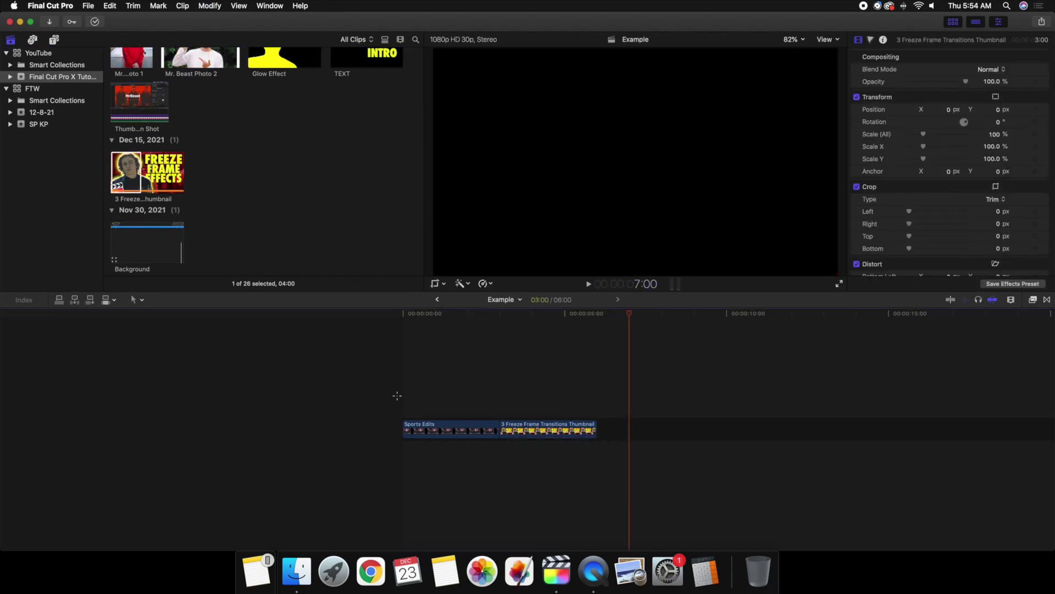
- Fit and play back the Example timeline, then select Example in the Projects list
key(shift+z)
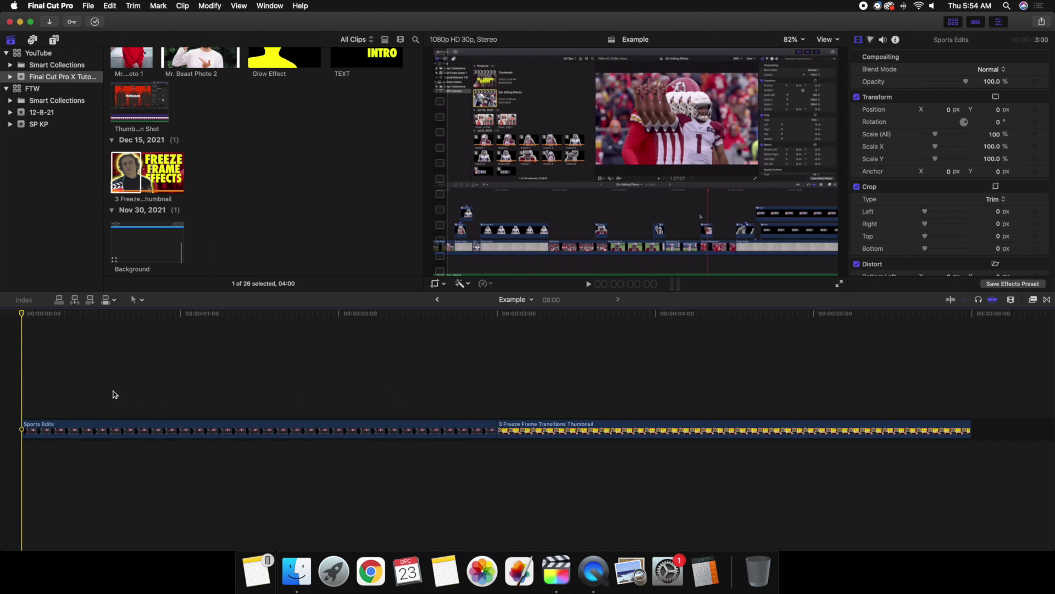
key(space)
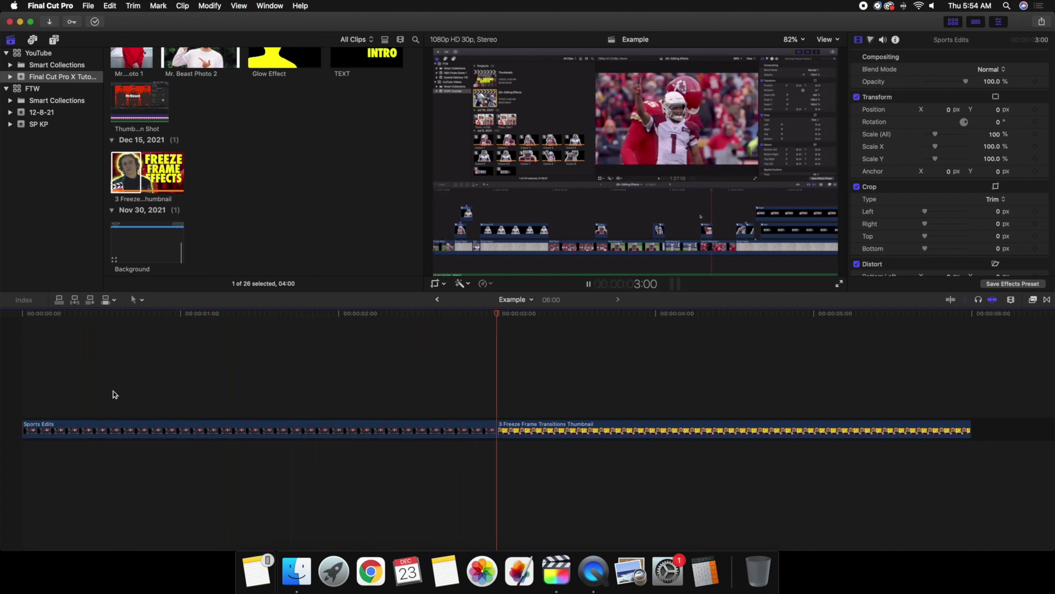
key(space)
key(Home)
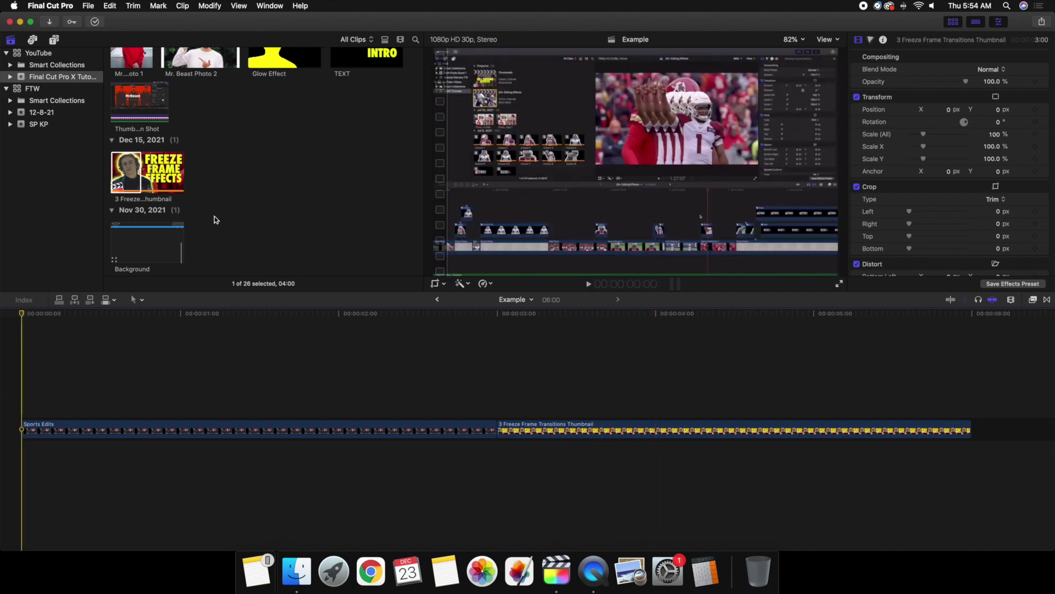
scroll(207, 211, up, 10)
scroll(206, 211, down, 2)
click(196, 226)
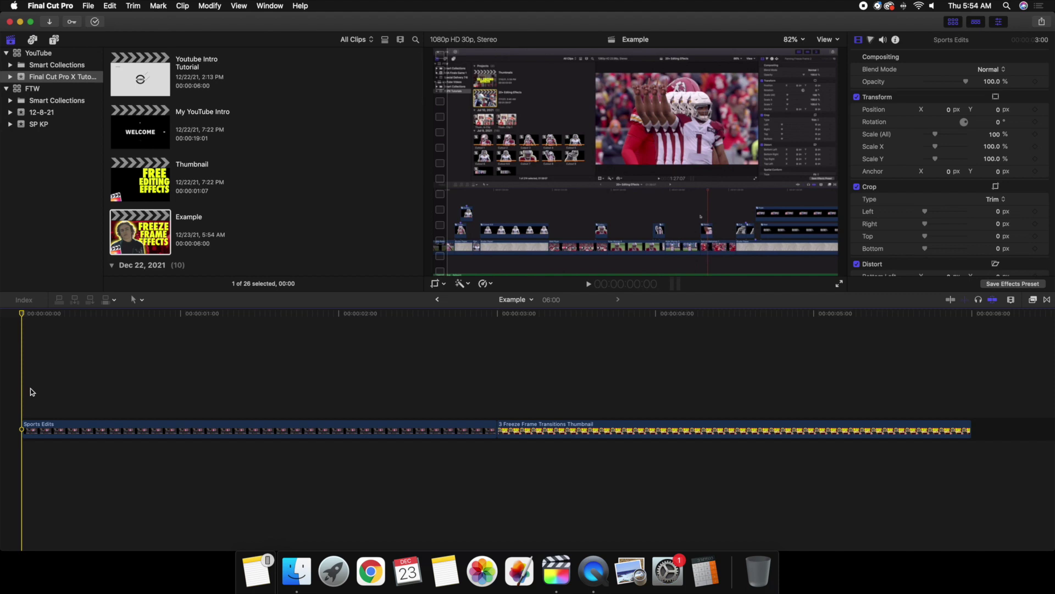
click(55, 40)
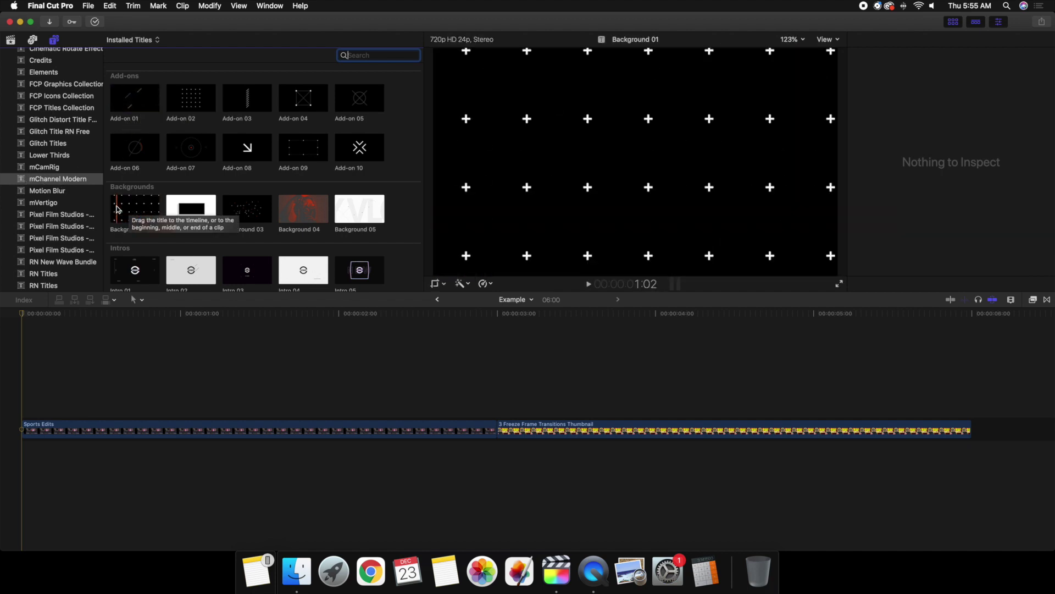
- Scroll the mChannel Modern titles past Backgrounds and Intros and select the Opener
scroll(394, 214, down, 4)
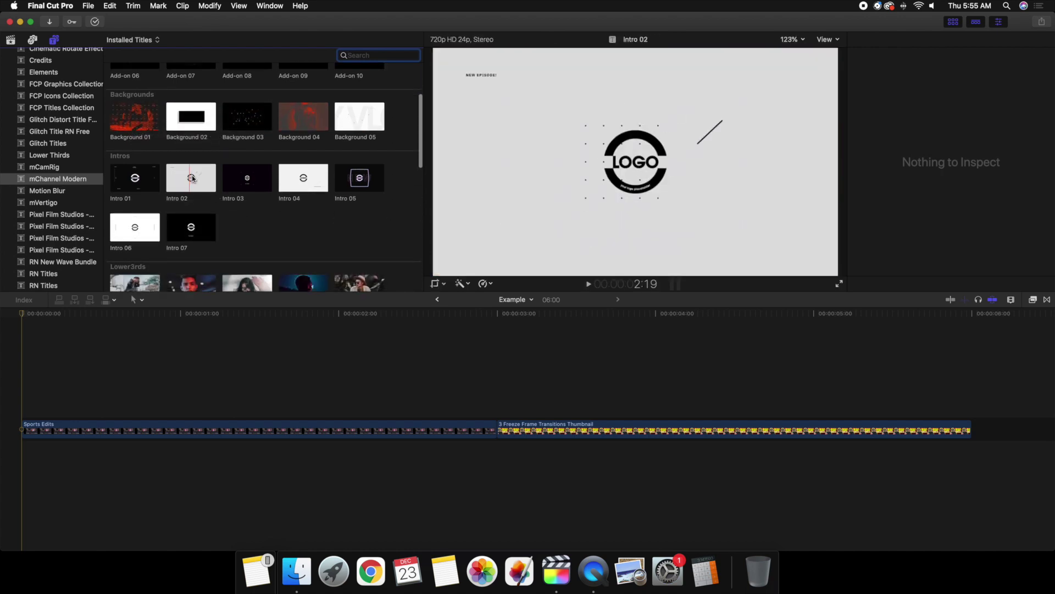
scroll(291, 219, down, 5)
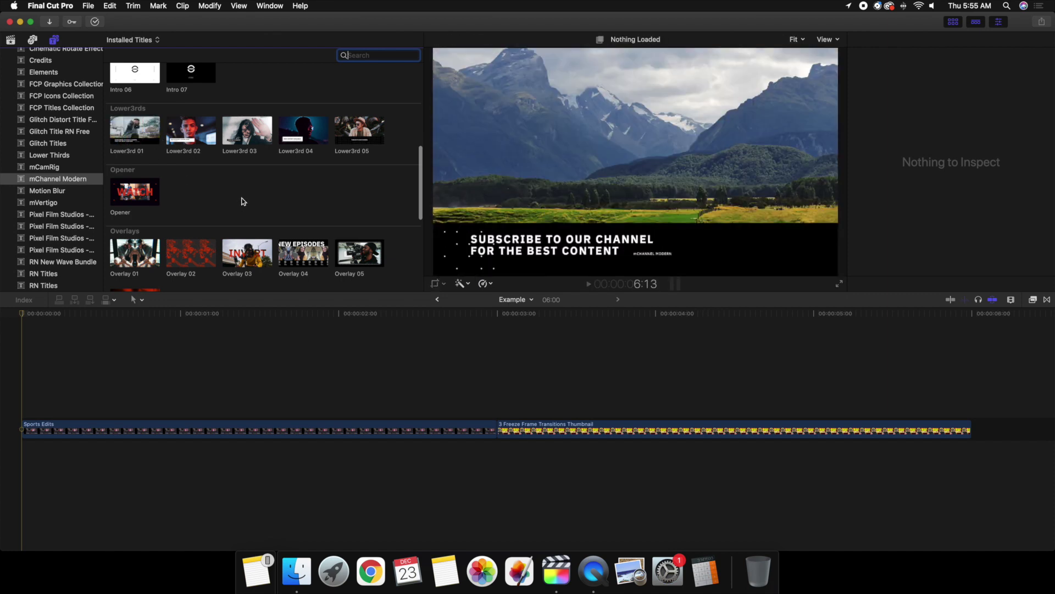
scroll(242, 200, down, 2)
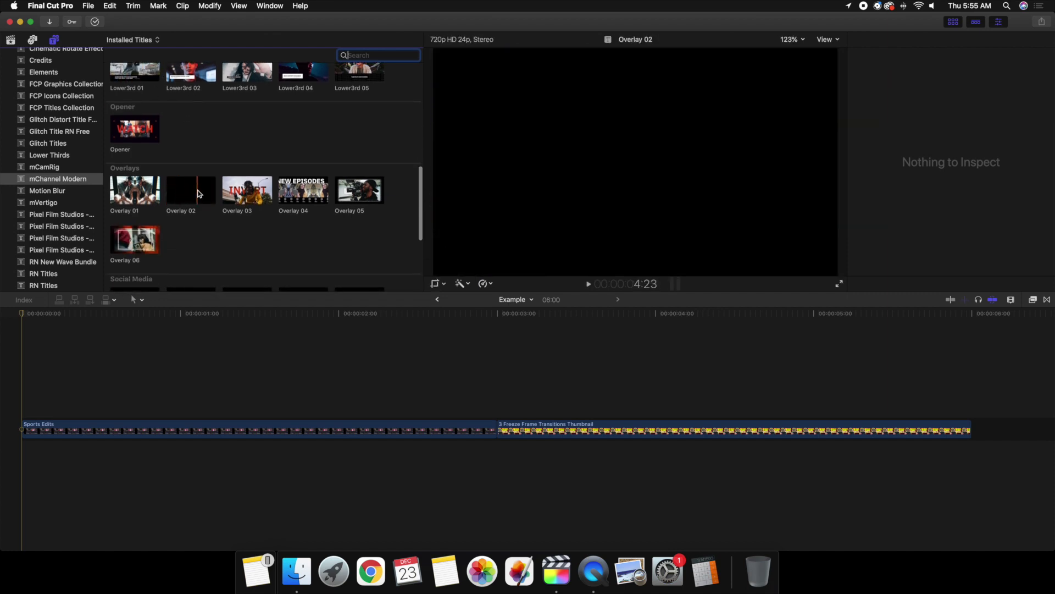
scroll(233, 254, down, 3)
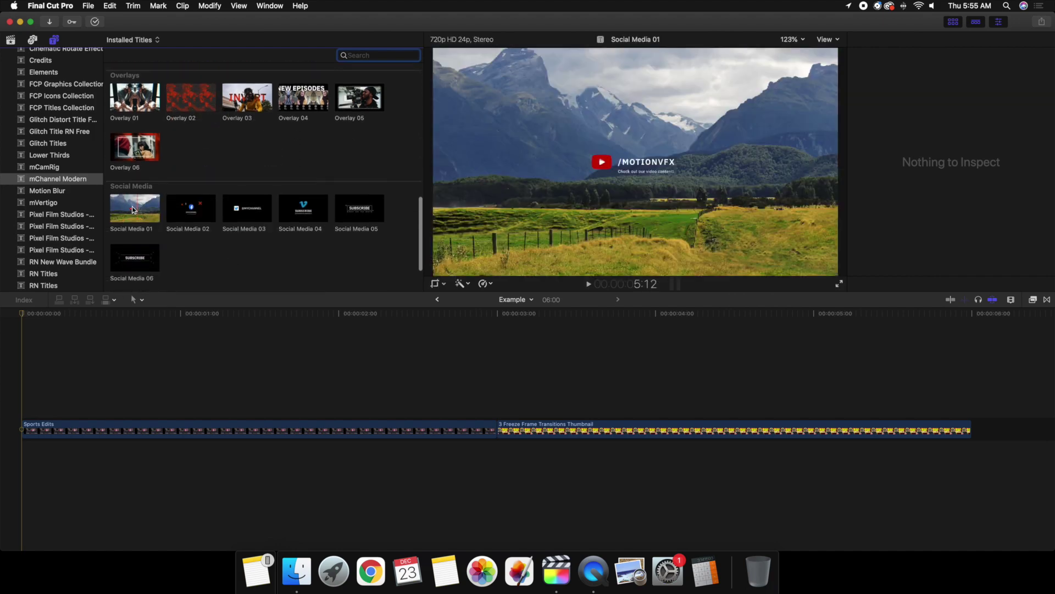
scroll(149, 247, down, 2)
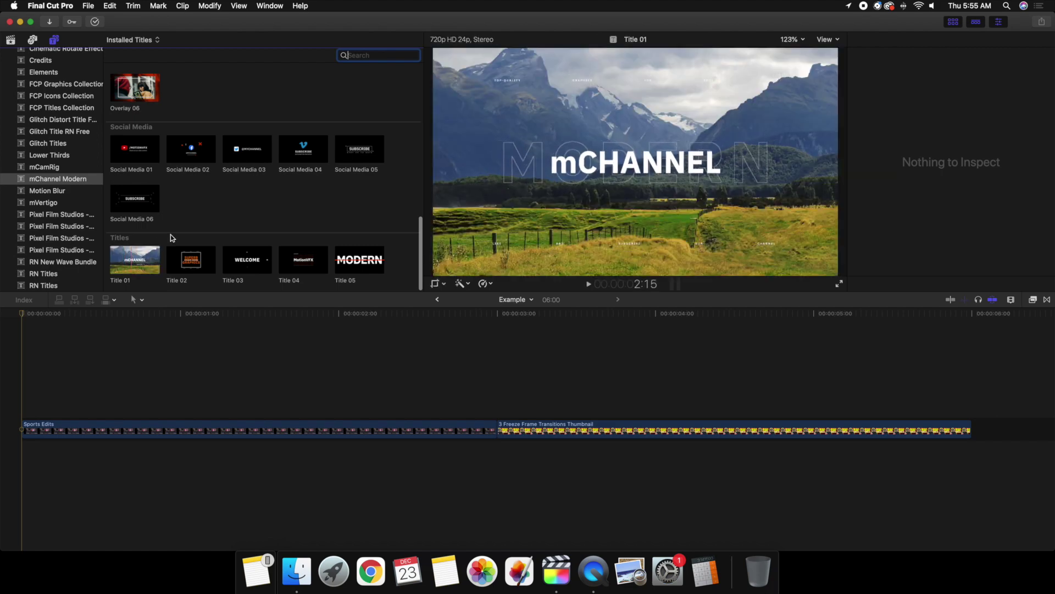
scroll(224, 214, up, 1)
scroll(224, 213, up, 10)
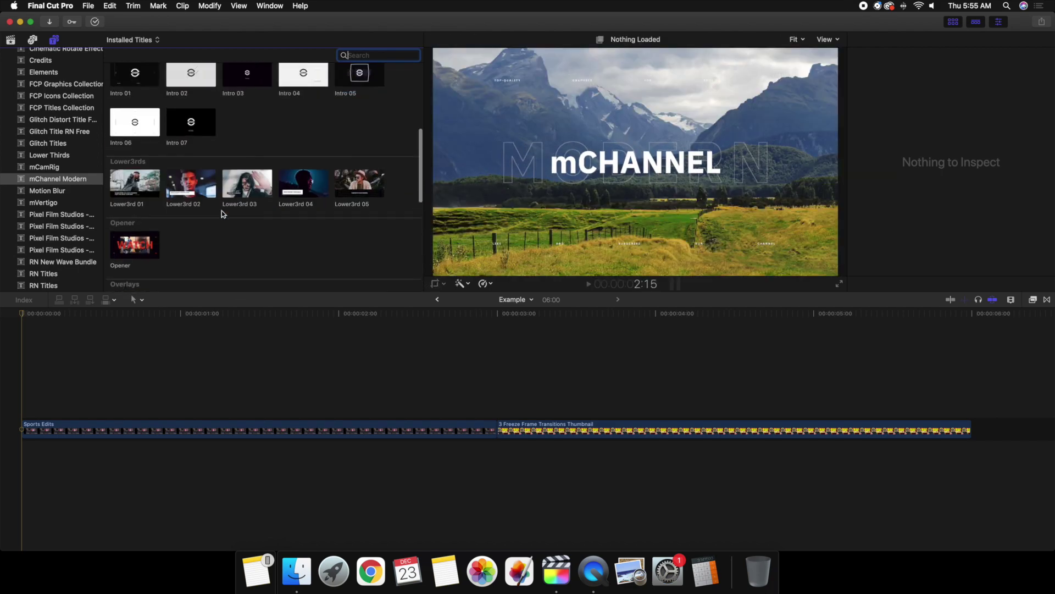
scroll(223, 213, up, 5)
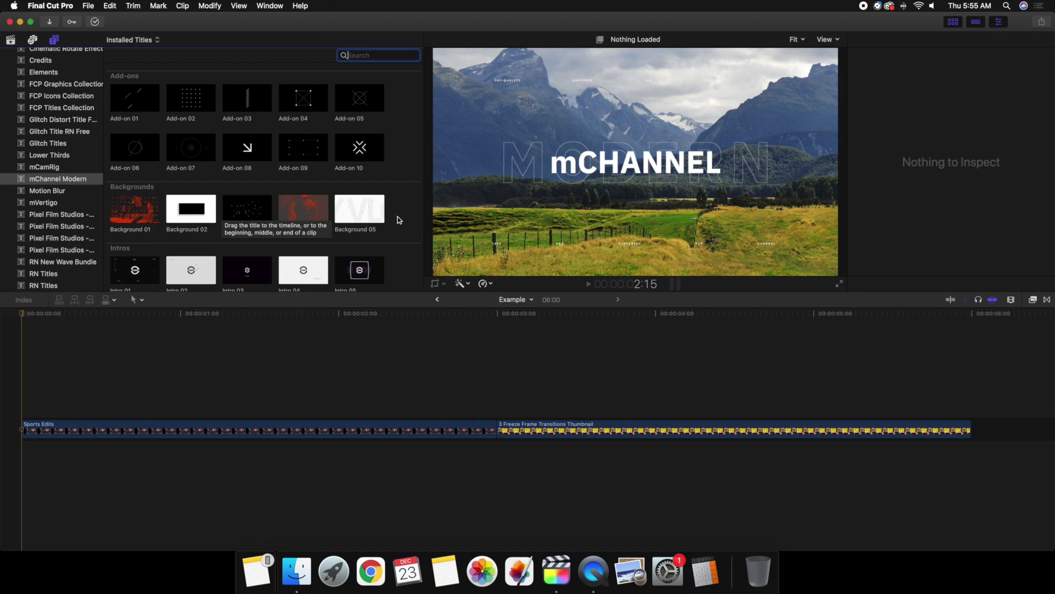
scroll(397, 216, down, 3)
scroll(398, 216, down, 10)
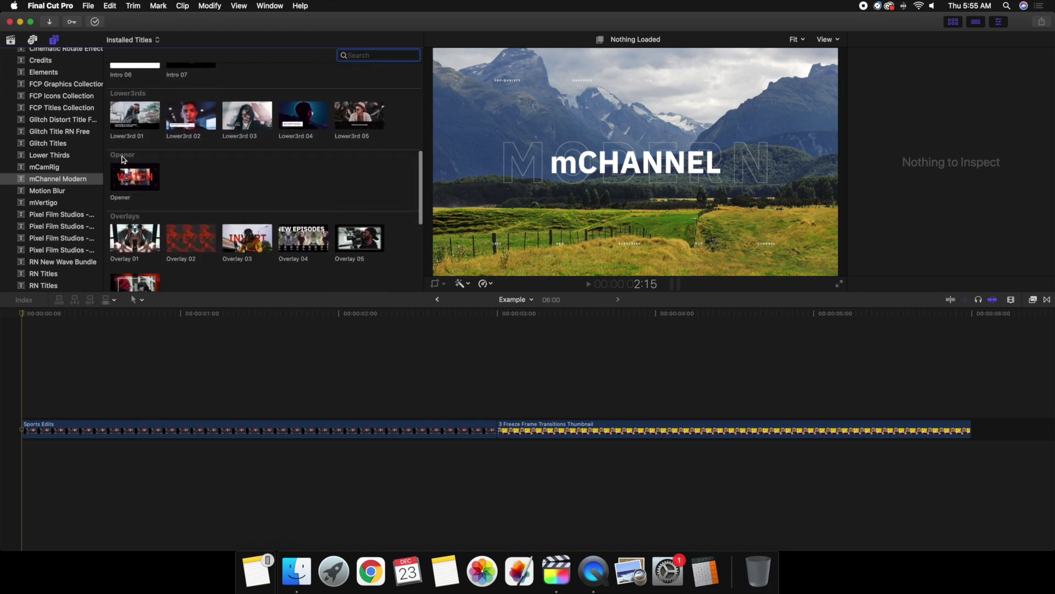
click(126, 180)
- Insert the Opener title at the Example timeline start and fit the project in view
key(w)
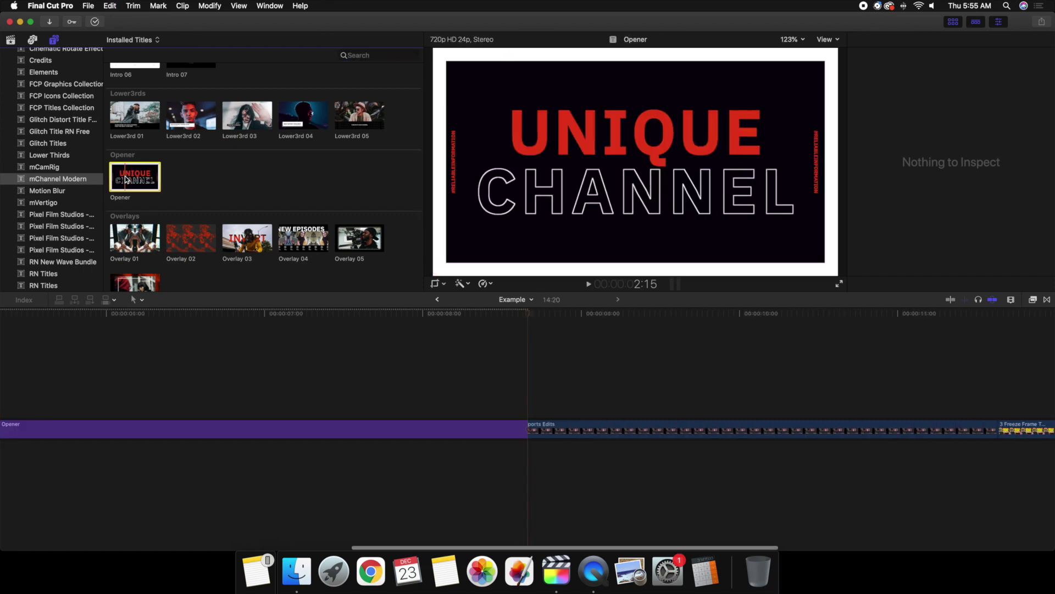
click(148, 377)
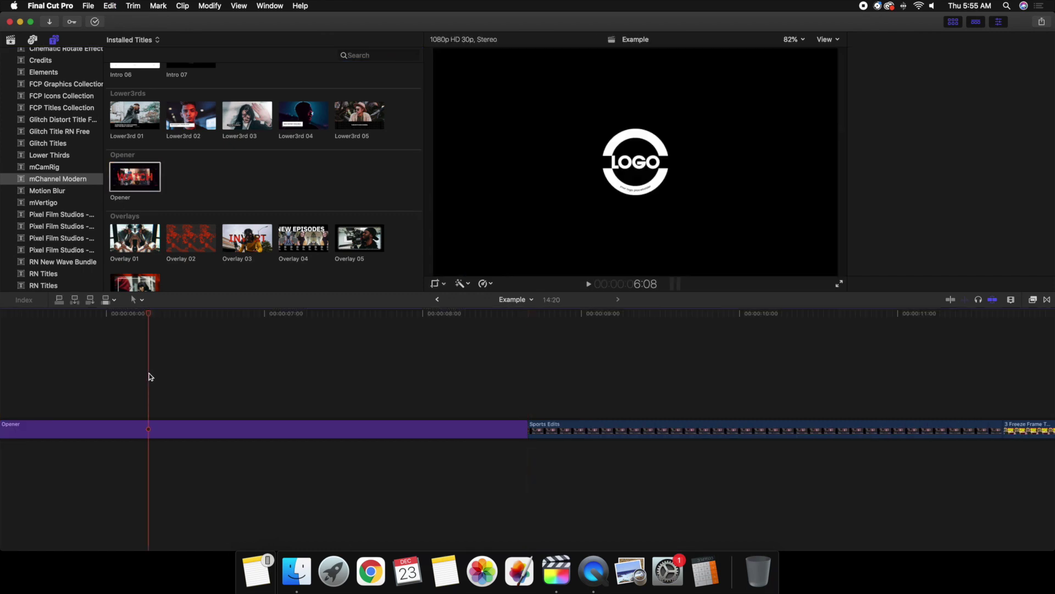
key(super+4)
key(shift+z)
click(198, 386)
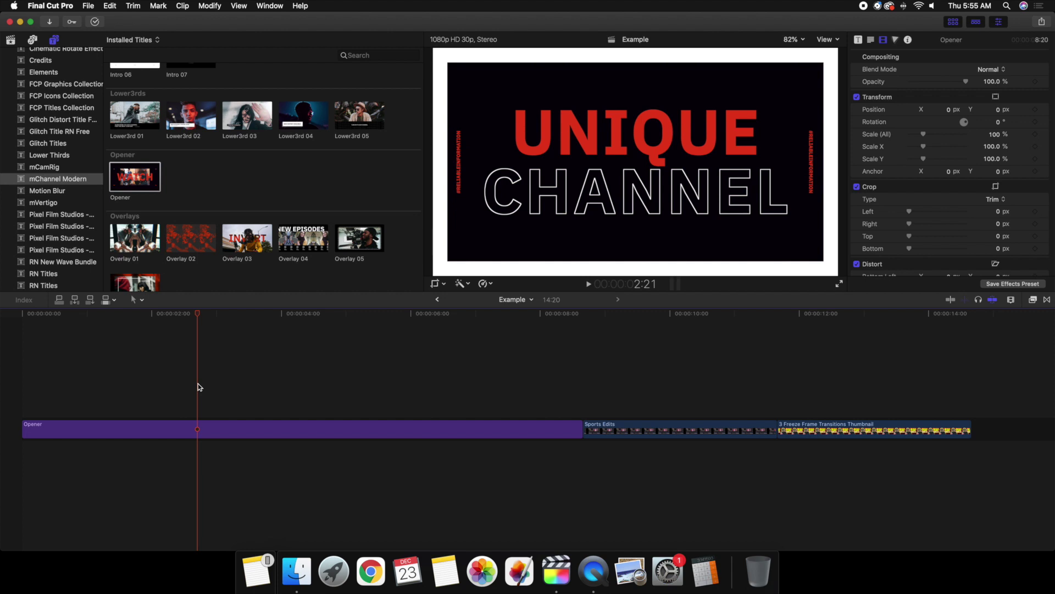
key(Home)
- Play the Opener animation, then select the clip to show its title parameters
click(9, 394)
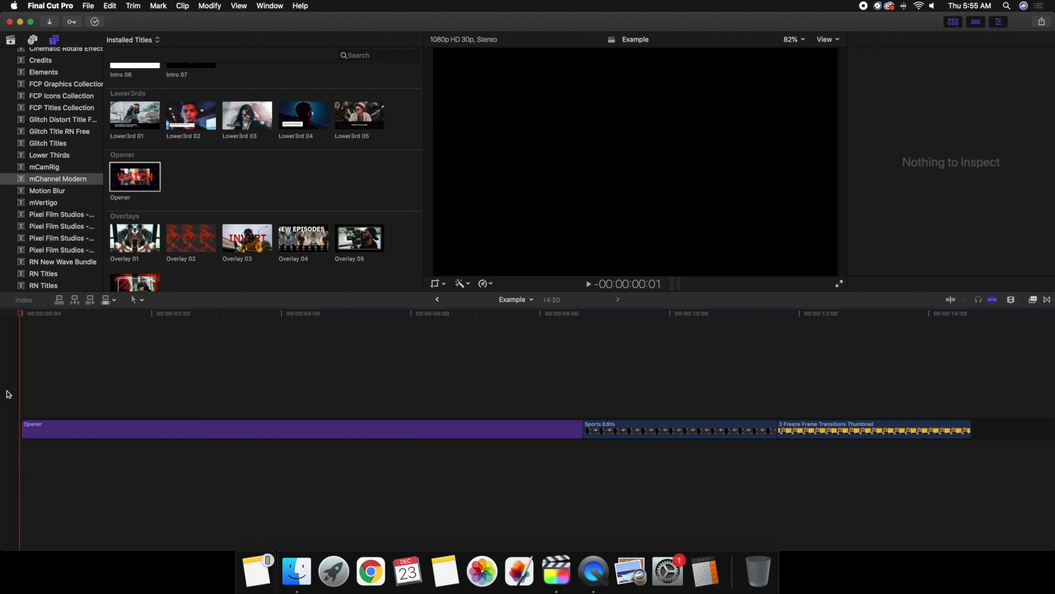
click(61, 391)
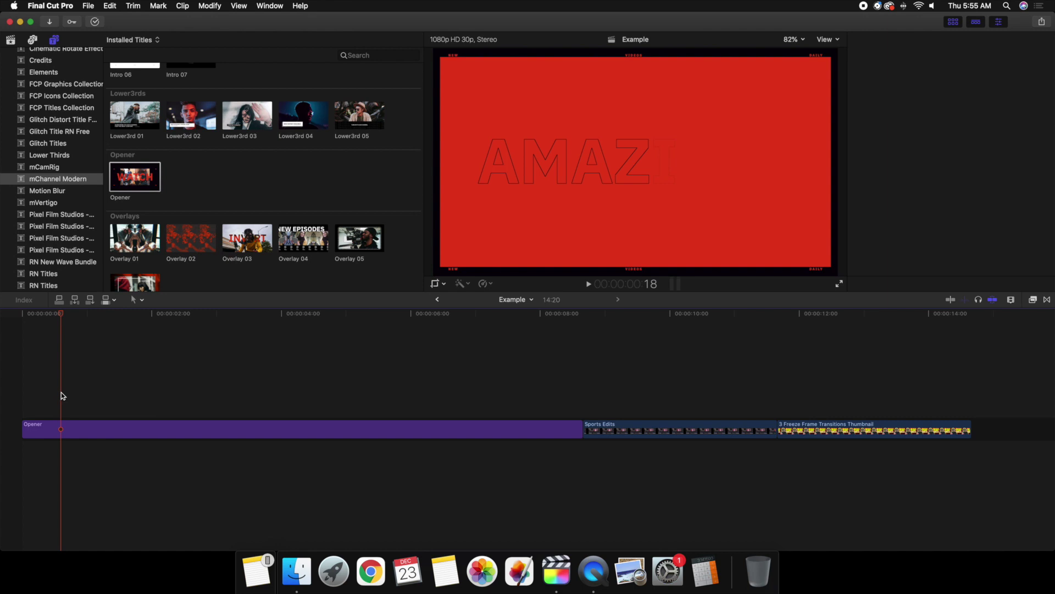
key(space)
click(8, 395)
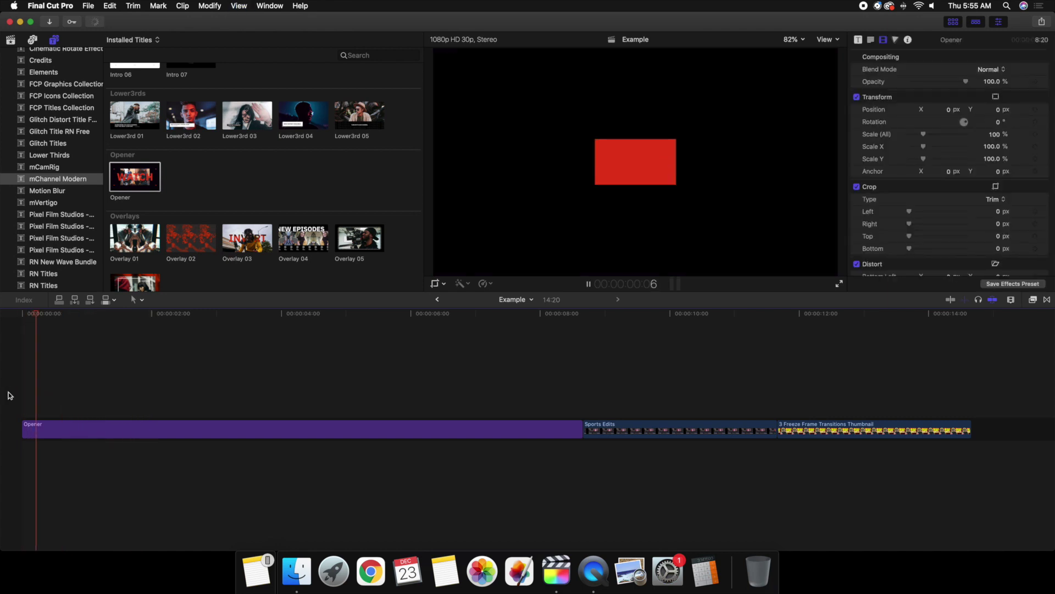
key(space)
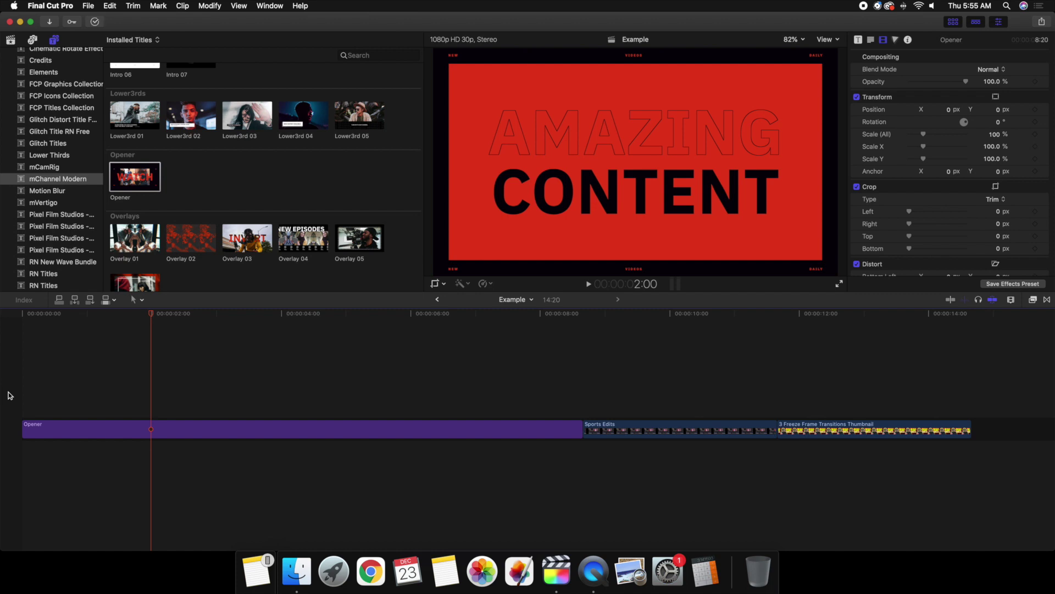
click(121, 425)
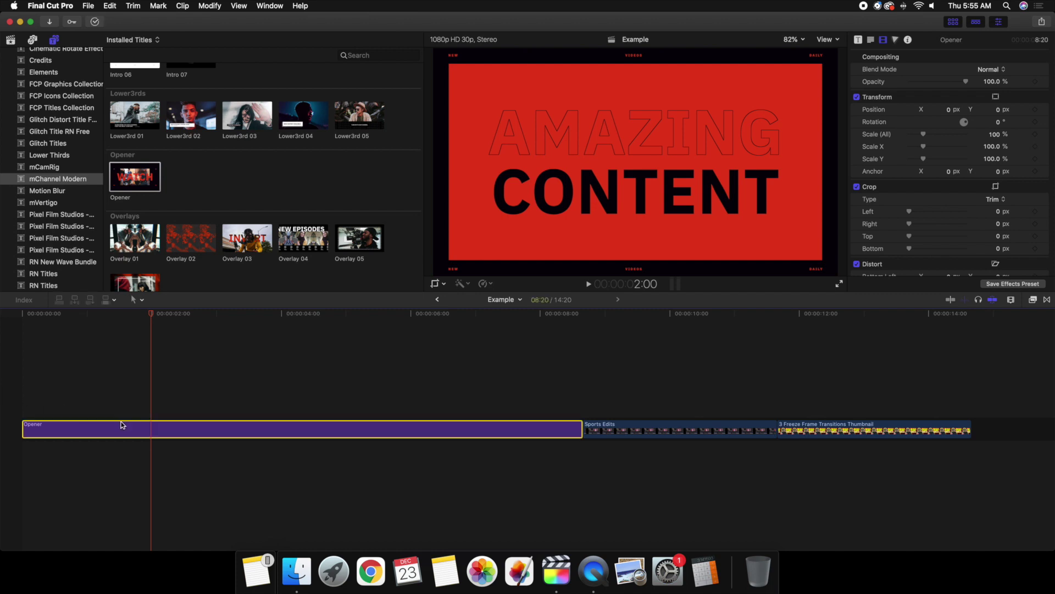
click(858, 40)
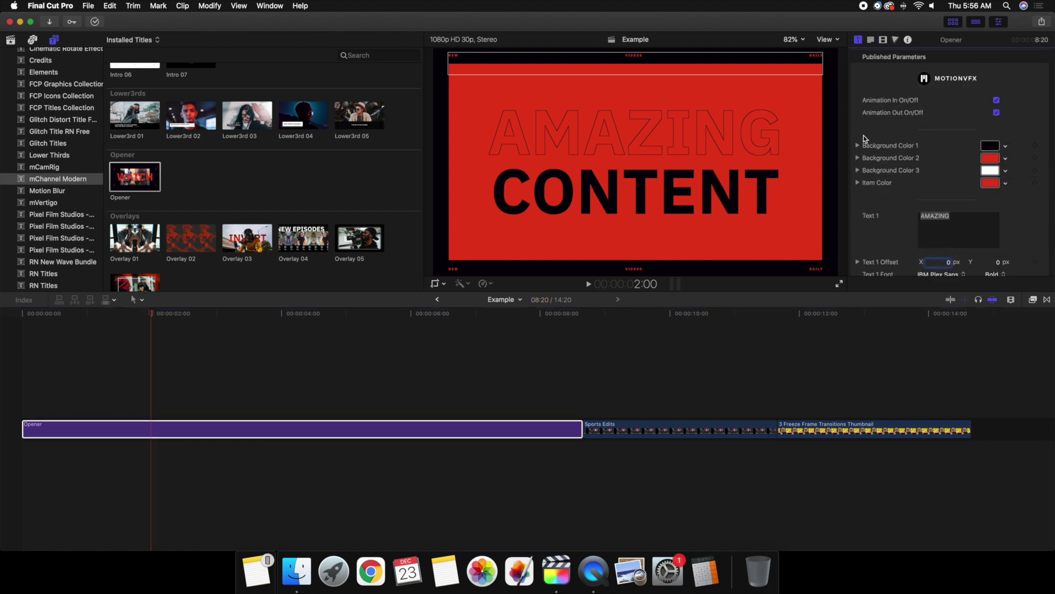
- Set the Opener's Background Color 2 to bright green and replace AMAZING with the creator's first name
scroll(864, 139, down, 20)
scroll(864, 139, up, 10)
scroll(864, 138, up, 10)
click(1006, 159)
click(972, 196)
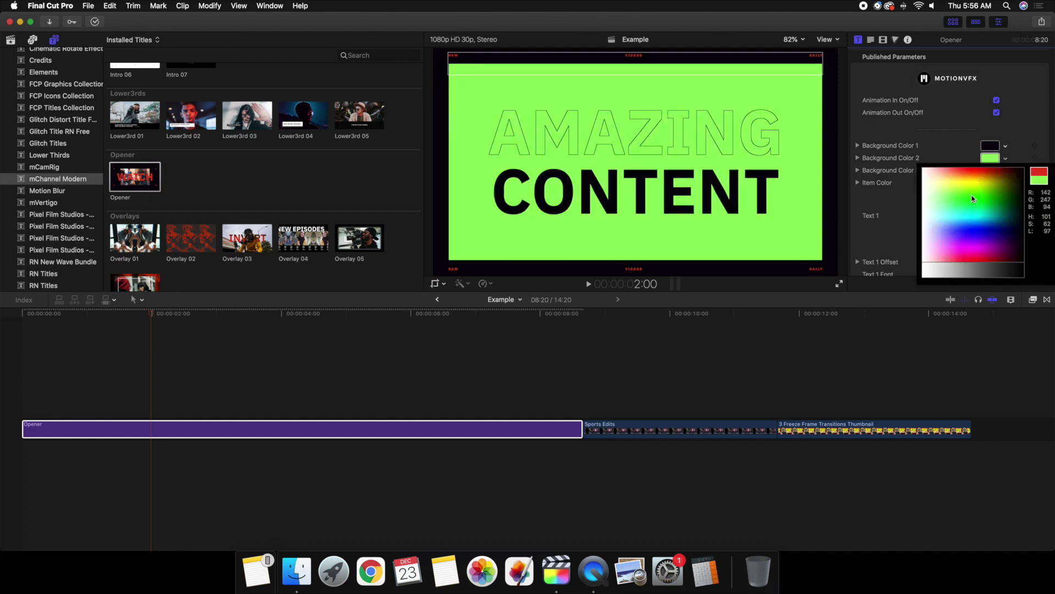
double_click(951, 216)
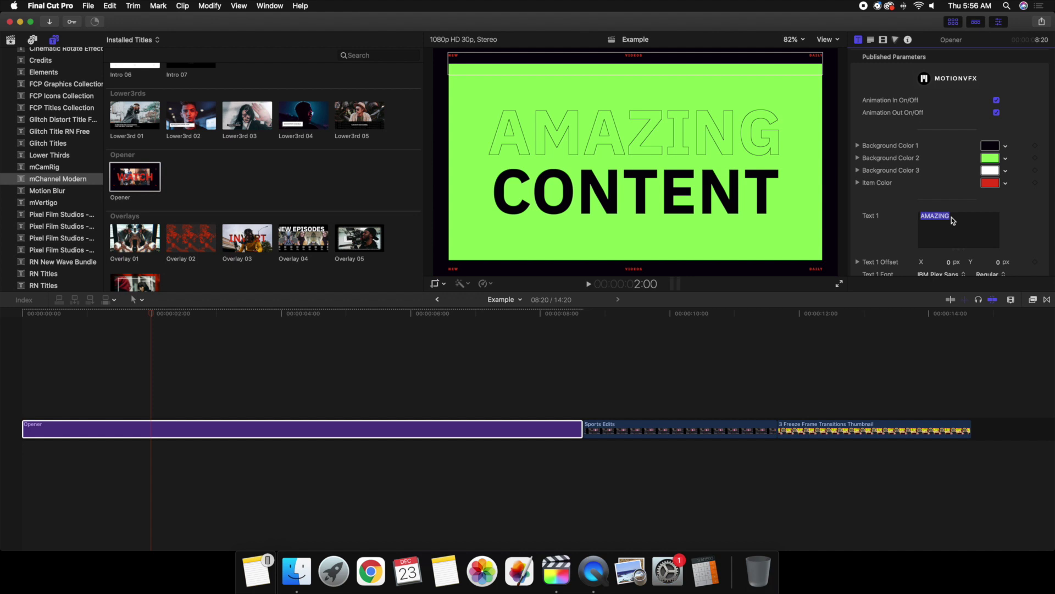
text(JOSHUA)
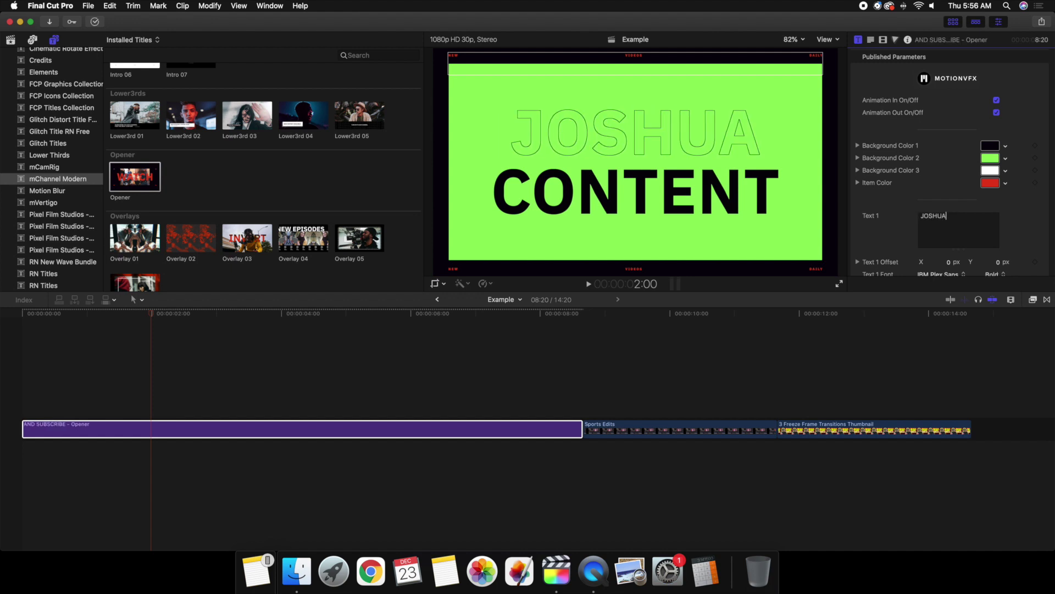
- Replace the second line's CONTENT with the creator's last name
scroll(907, 223, down, 10)
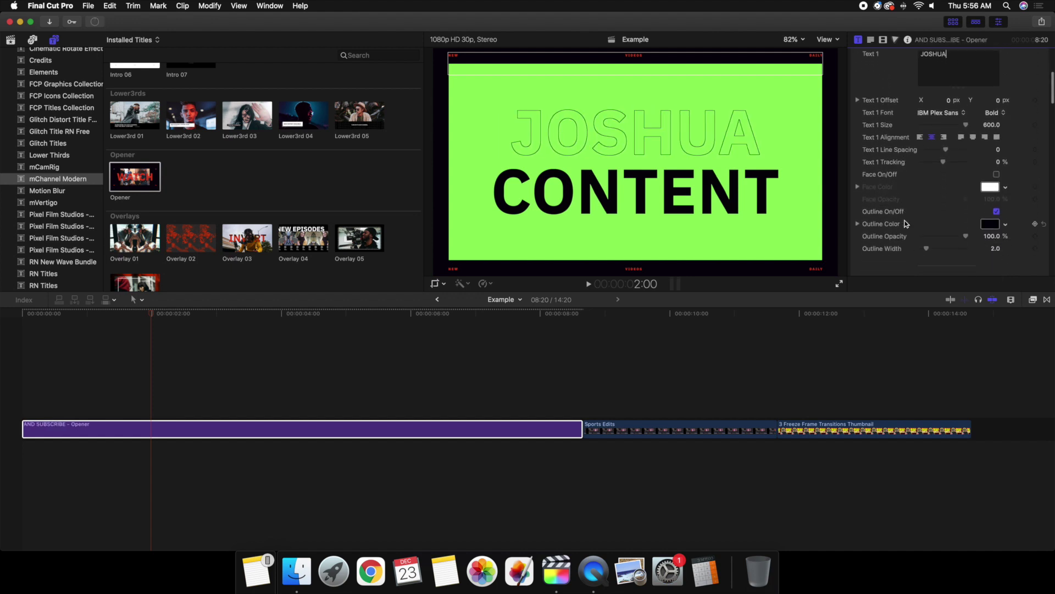
double_click(935, 205)
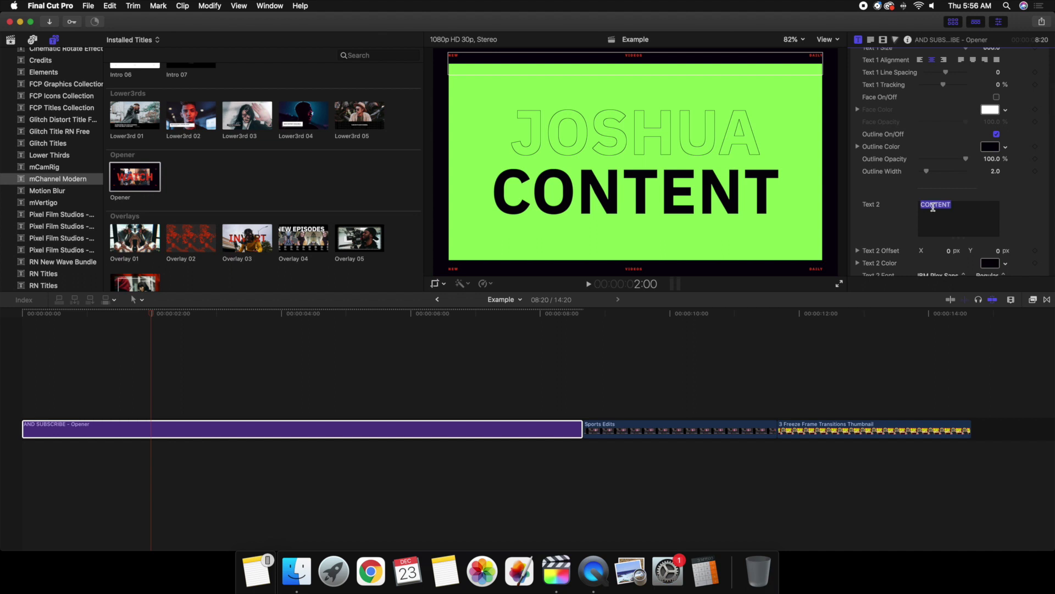
text(WINKEN)
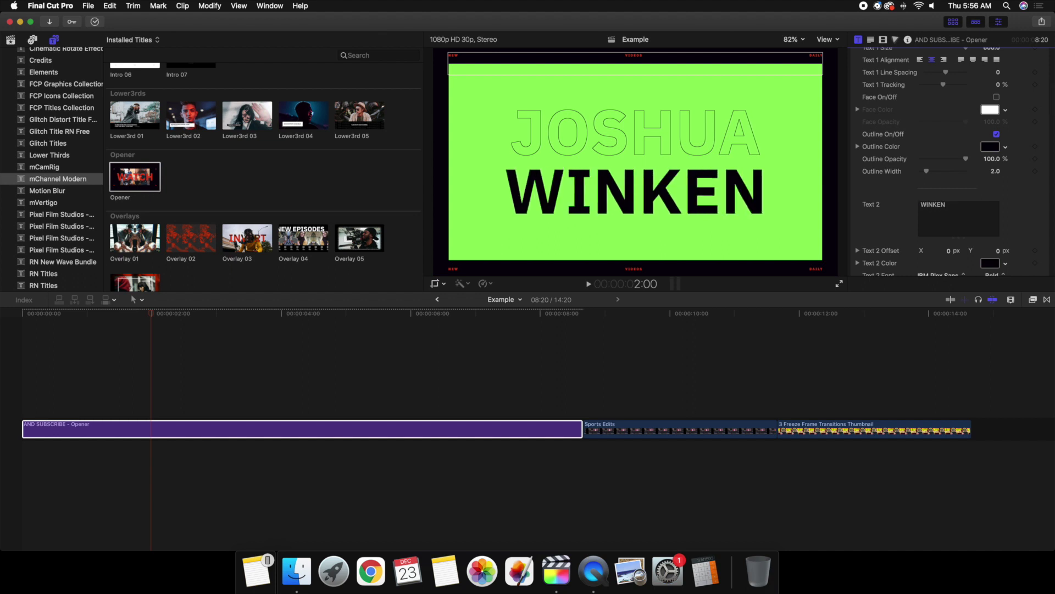
text(S)
- Set the first text line's size to 400
scroll(888, 117, up, 10)
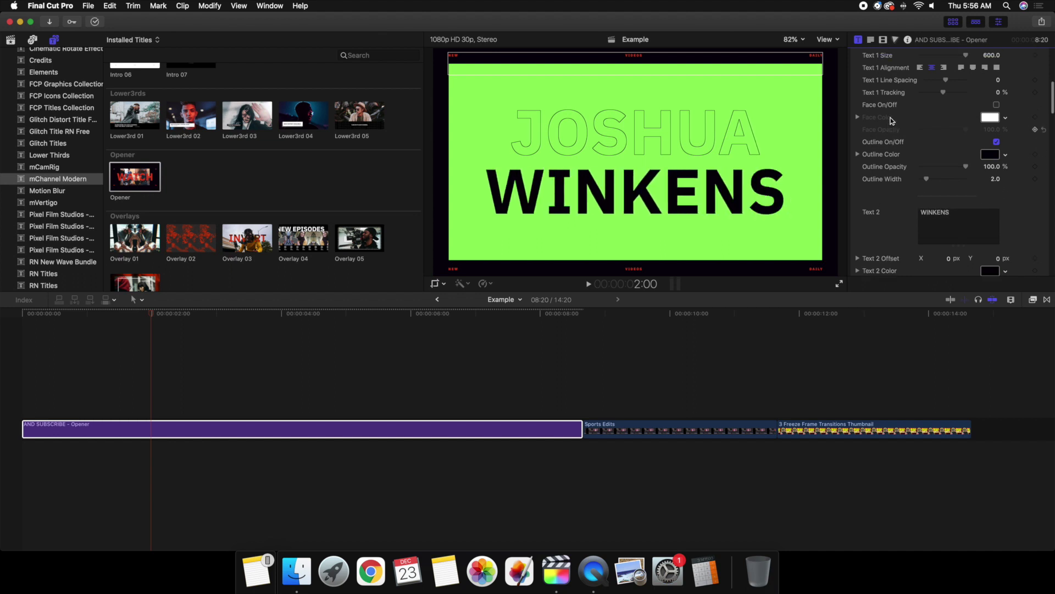
scroll(896, 165, down, 3)
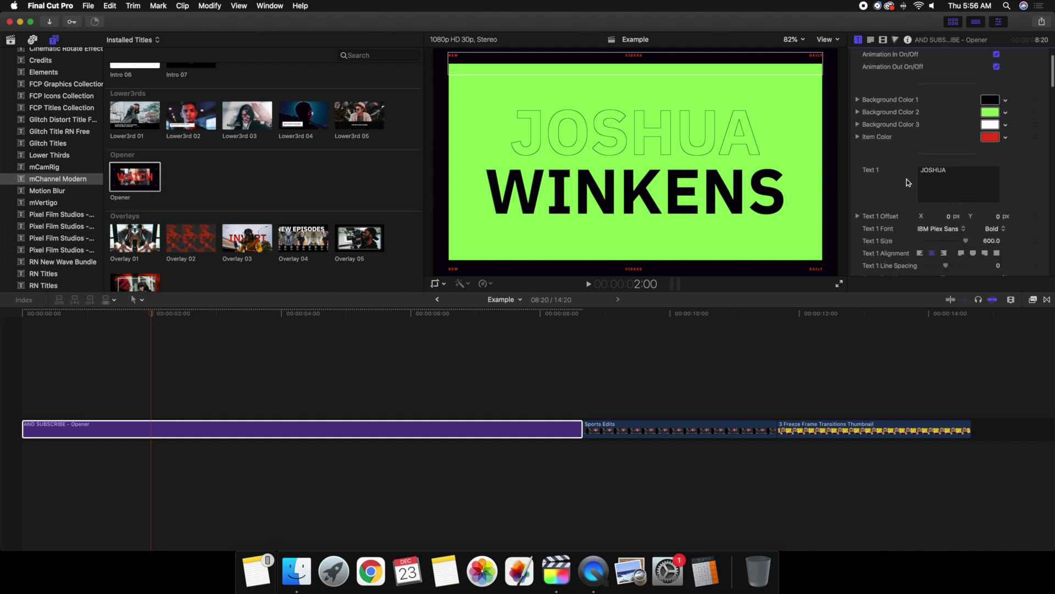
click(989, 241)
text(400)
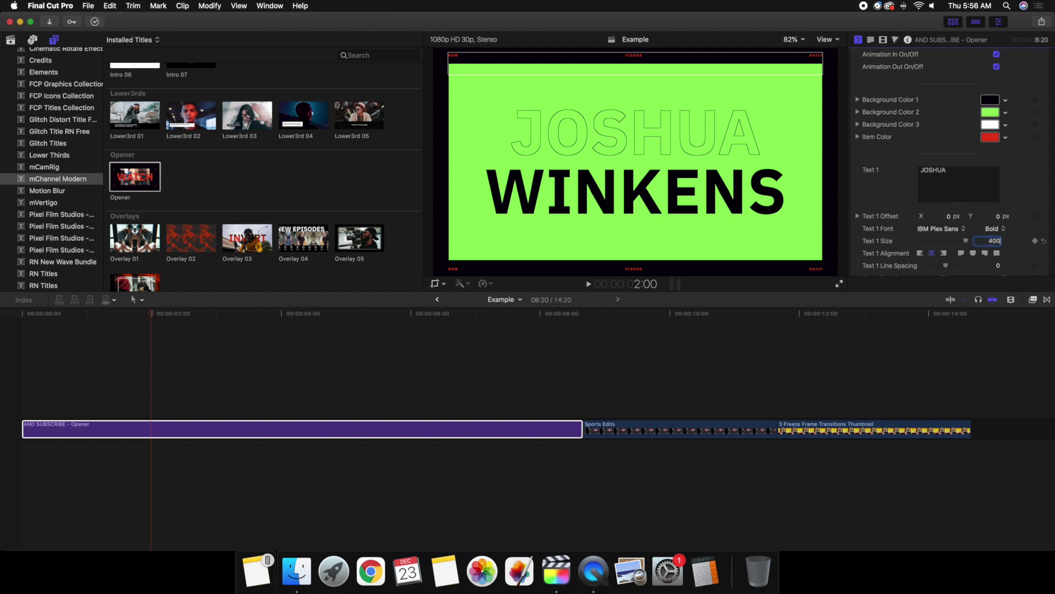
key(Return)
click(940, 230)
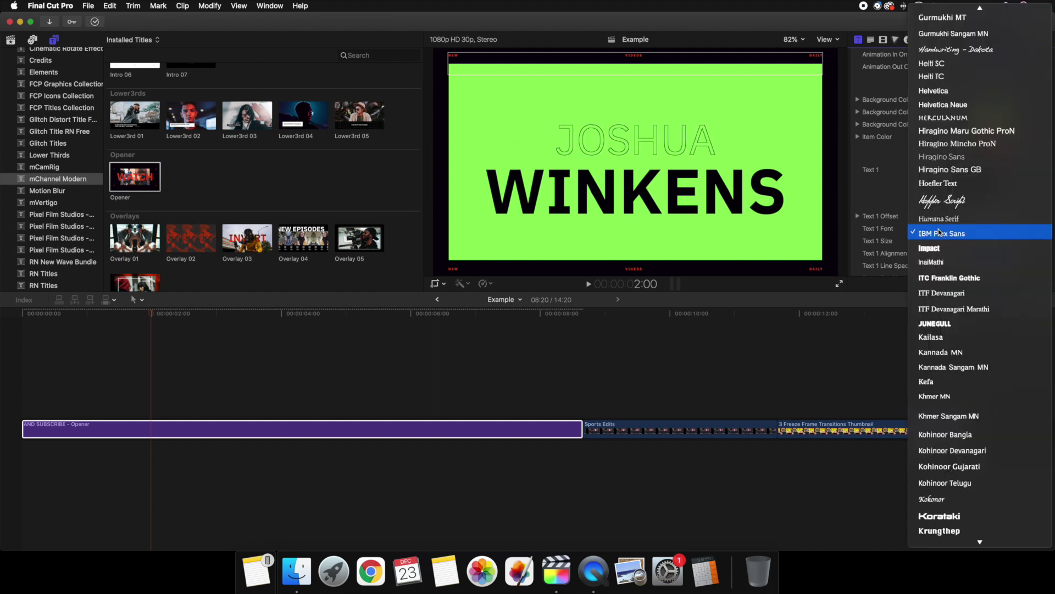
- Switch the first text line to Hopper Script and nudge it slightly left
click(940, 201)
drag(950, 219, 932, 219)
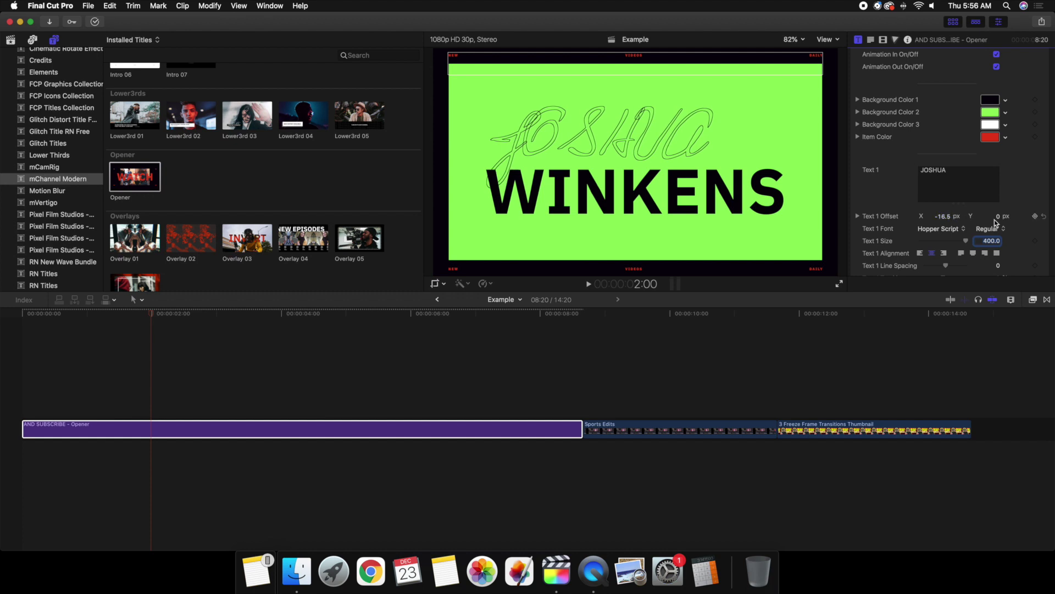
drag(999, 218, 999, 218)
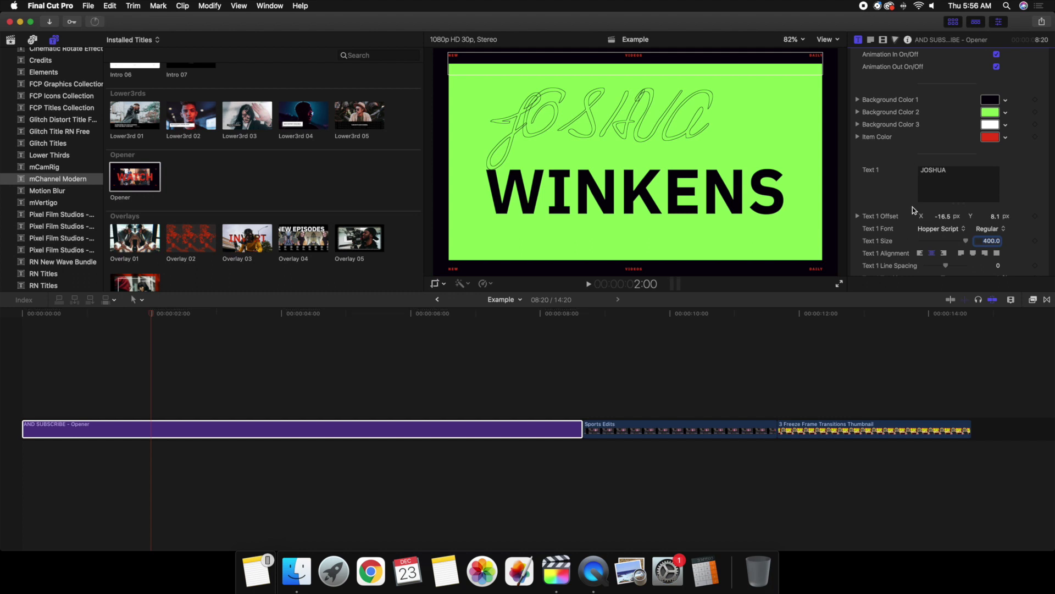
- Play the project from the start and stop on the UNIQUE CHANNEL title
click(14, 370)
key(space)
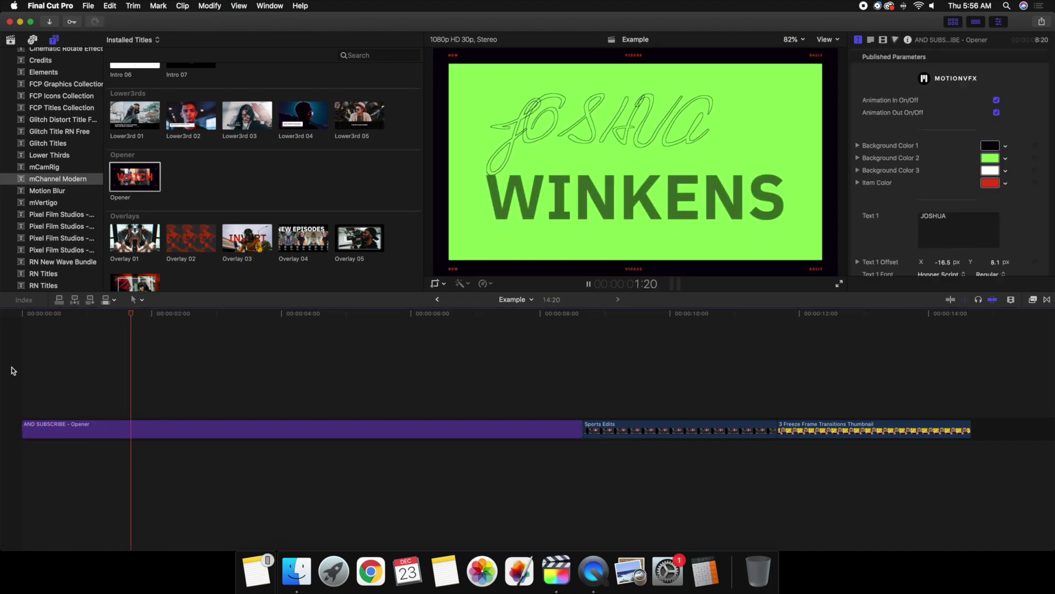
key(space)
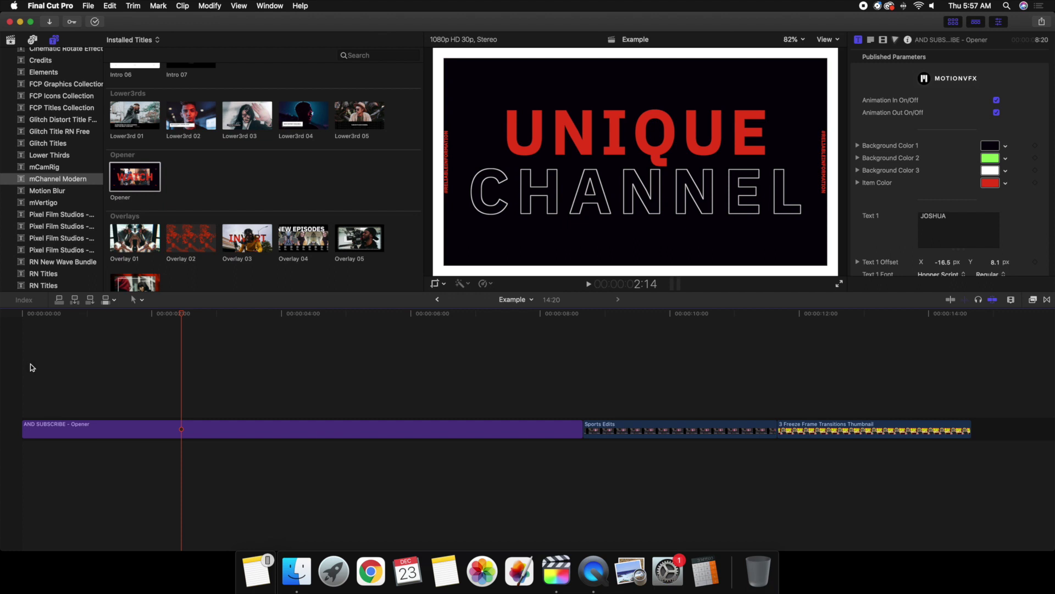
- Park the playhead at the first frame of Sports Edits, at 8:20
scroll(341, 365, right, 6)
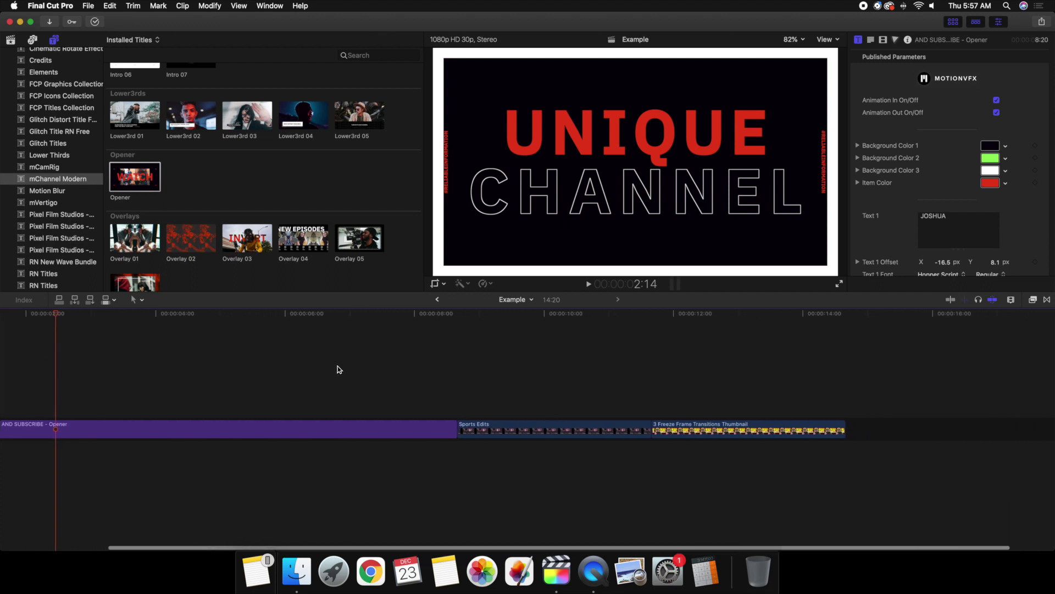
click(403, 368)
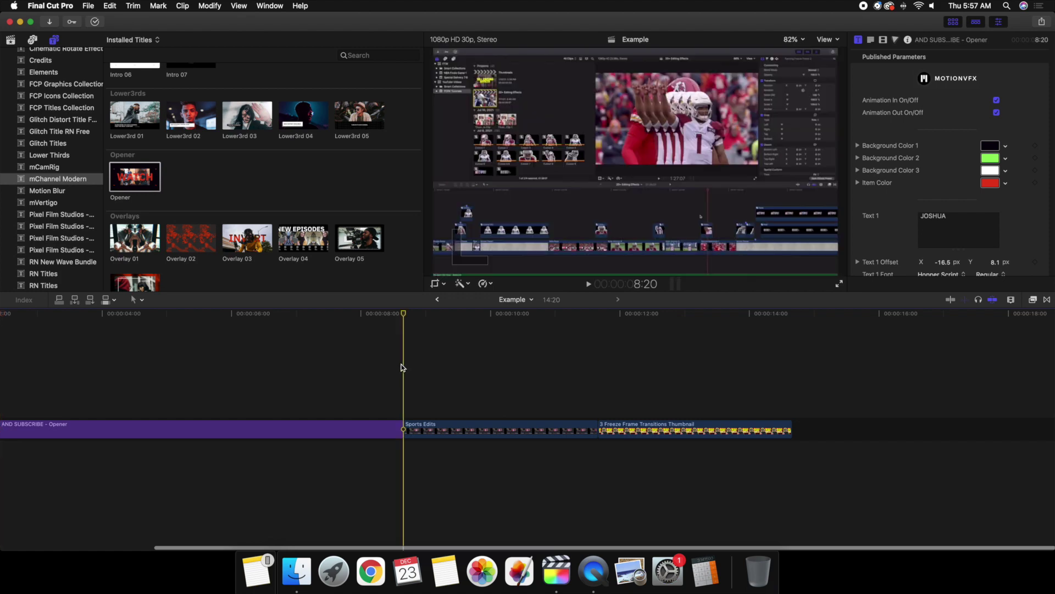
- Place Overlay 02 over Sports Edits and trim it to end at 11:20
scroll(260, 233, down, 2)
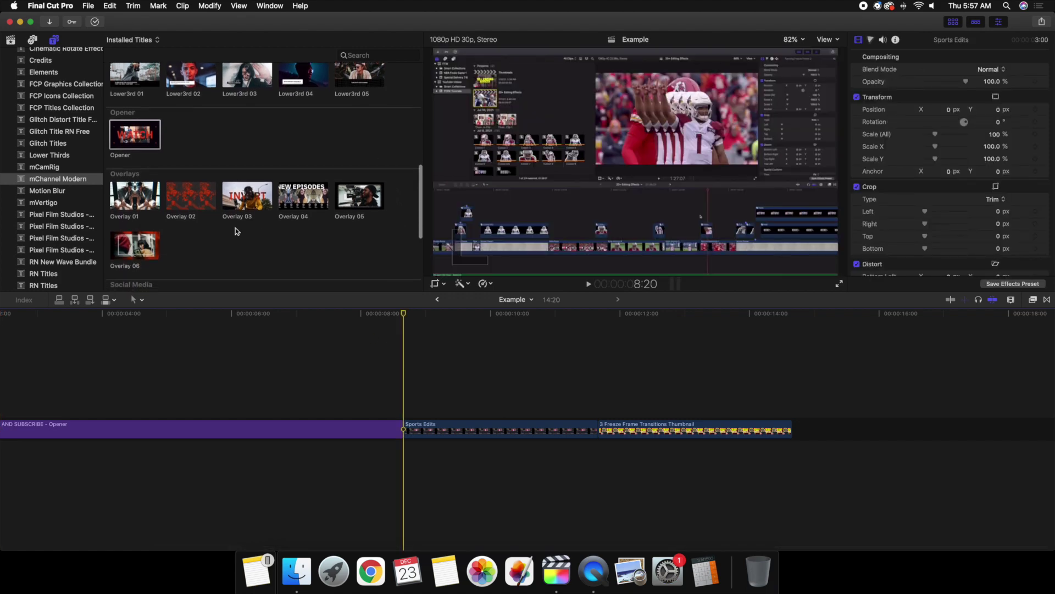
drag(186, 212, 407, 397)
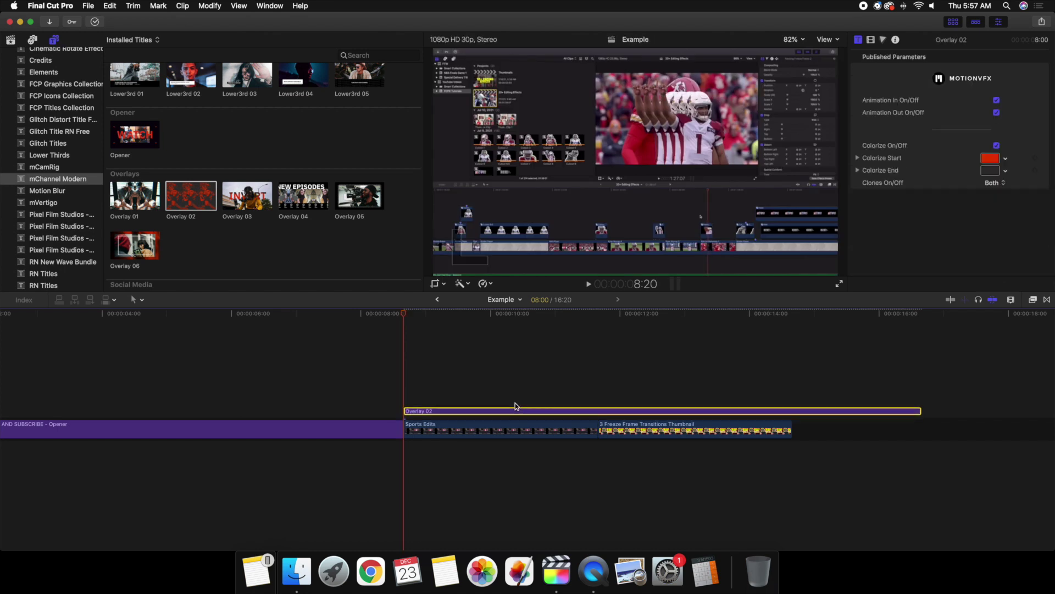
click(598, 402)
click(597, 412)
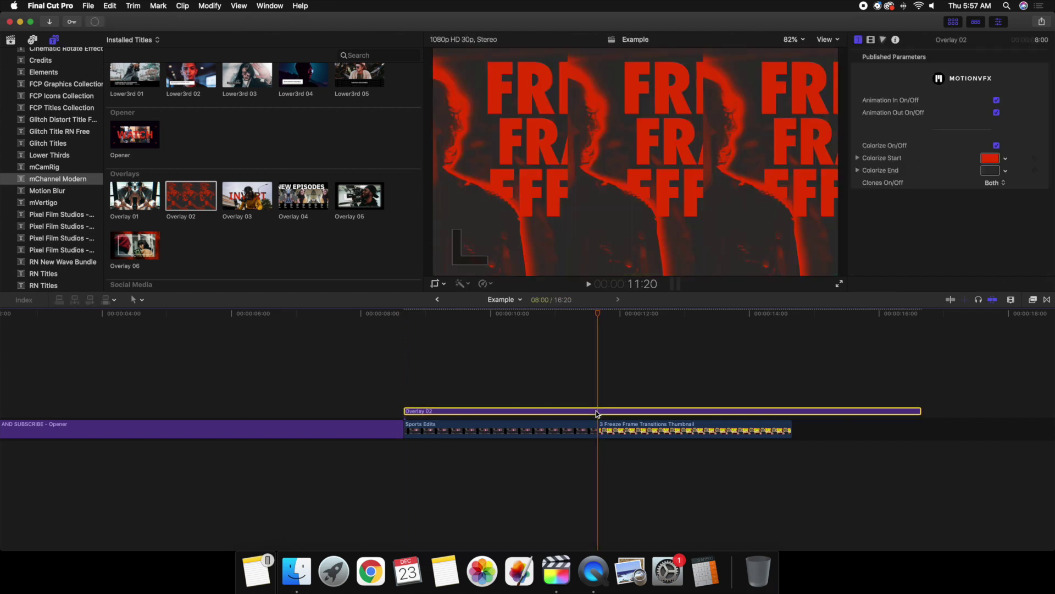
key(alt+])
- Play back the Overlay 02 section from its start to check the red clones
click(408, 384)
key(Up)
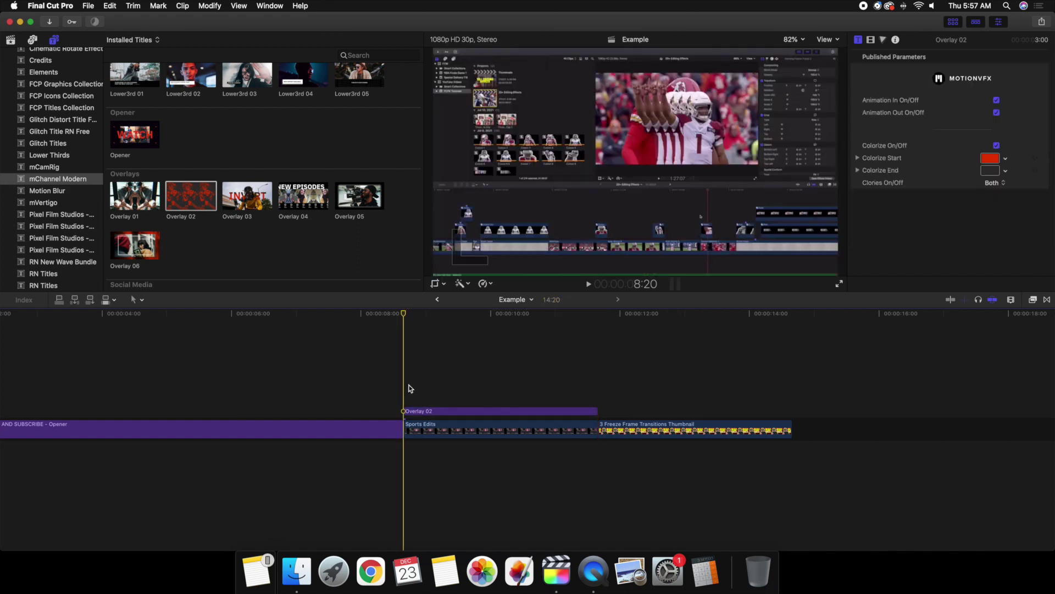
key(space)
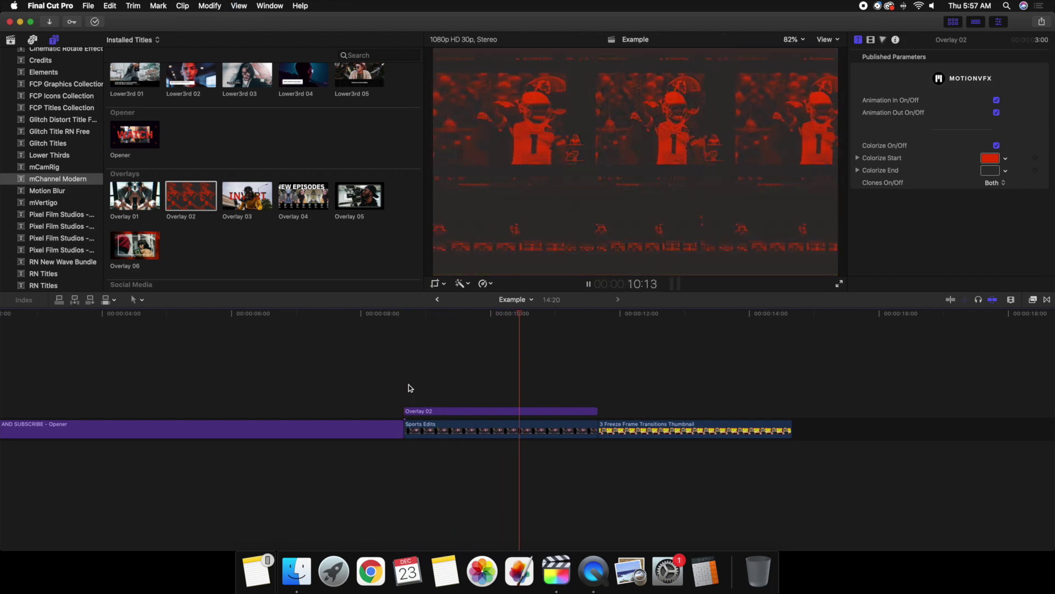
key(space)
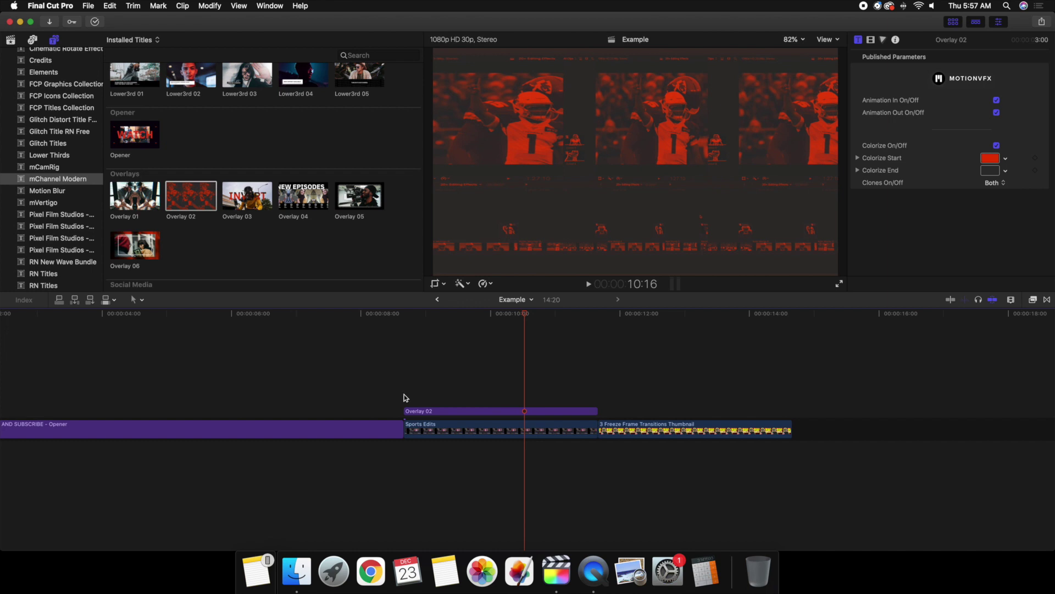
click(404, 397)
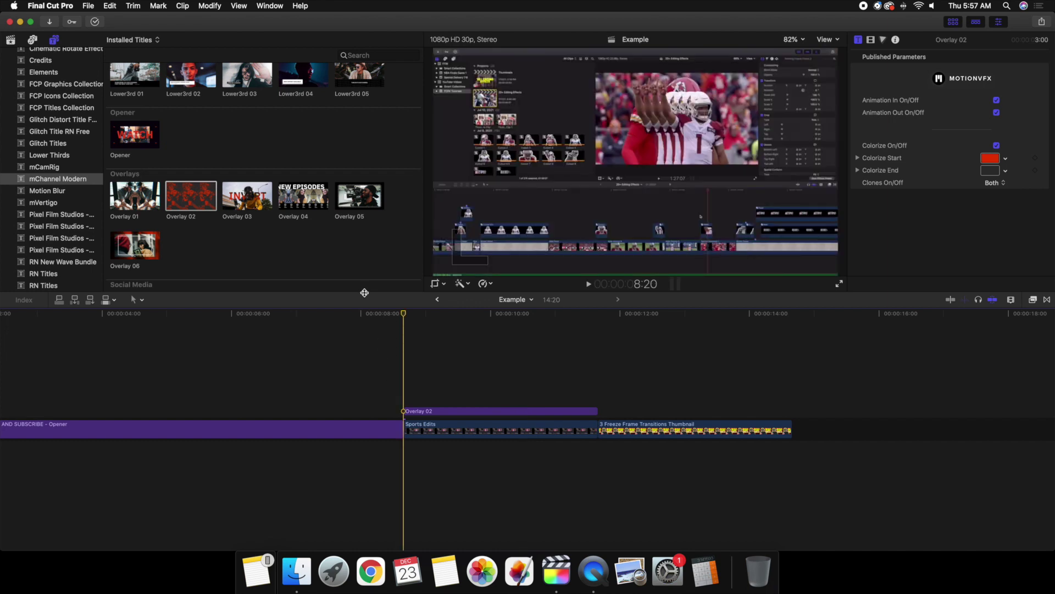
scroll(360, 270, down, 6)
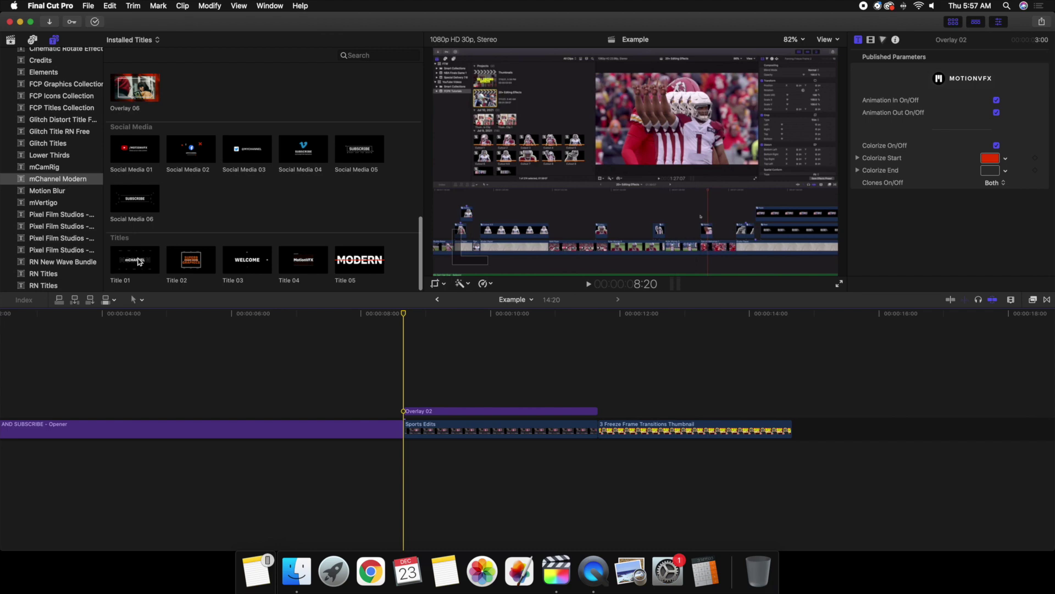
- Place Title 03 above Overlay 02 and trim it to end with the overlay
drag(247, 259, 401, 367)
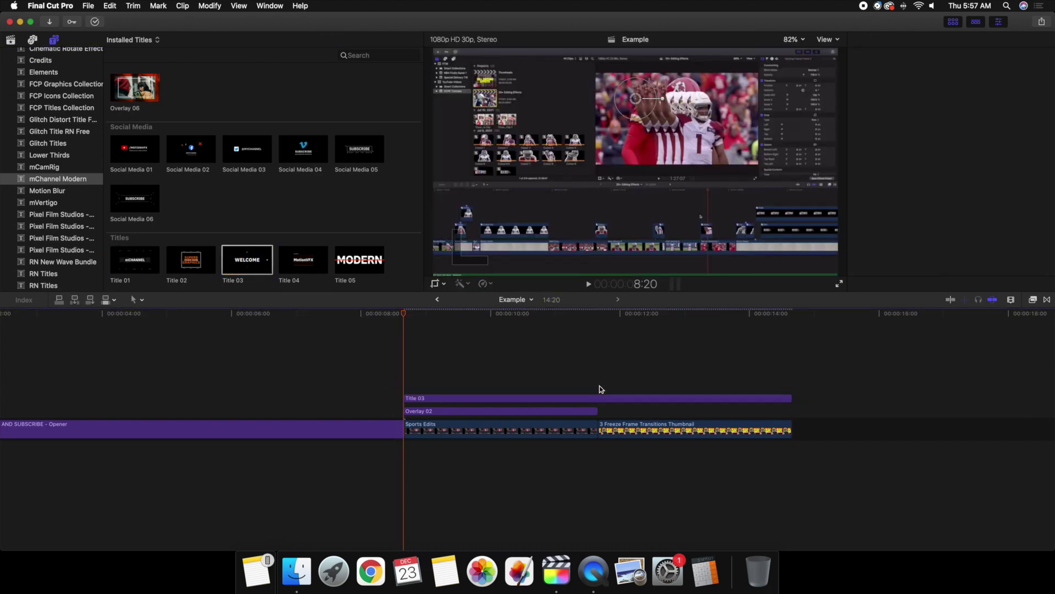
click(600, 387)
click(600, 398)
key(alt+])
scroll(501, 380, right, 1)
- Change Title 03's WELCOME text to MUSIC VIDEOS and play the section back
click(492, 380)
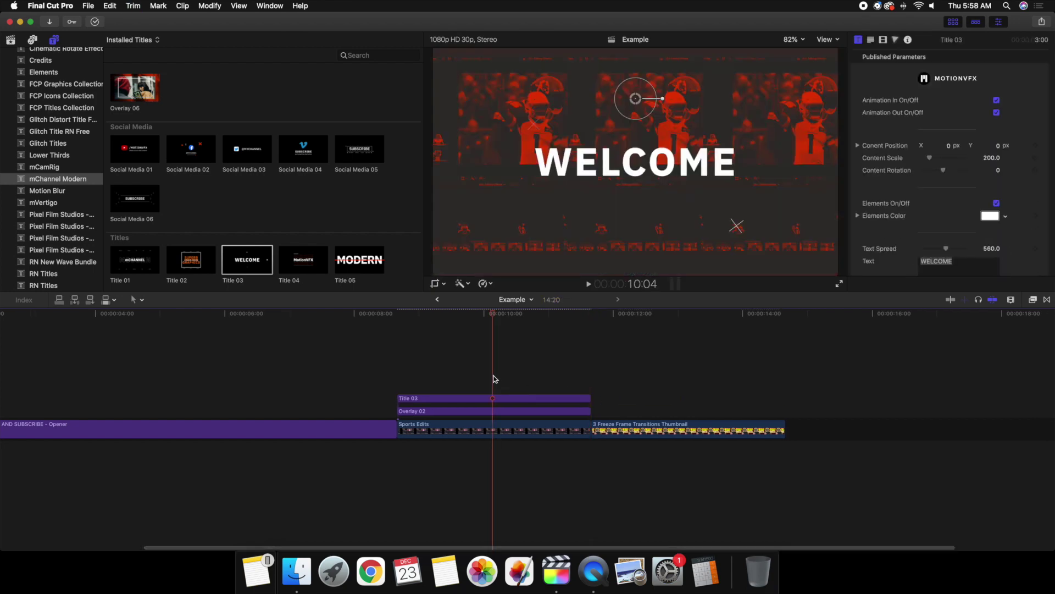
click(529, 385)
click(527, 398)
scroll(934, 212, down, 3)
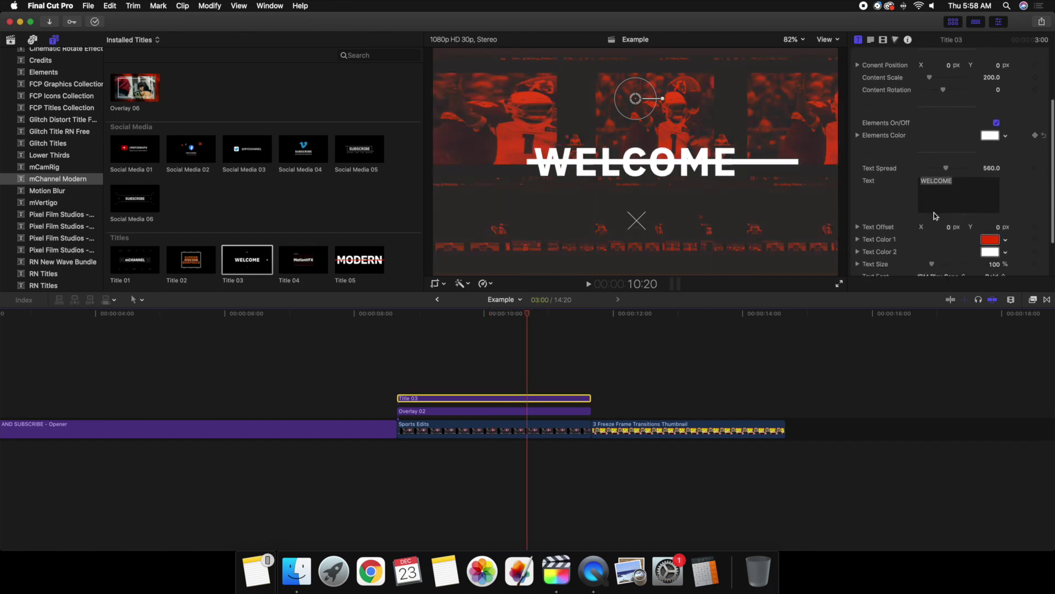
double_click(950, 183)
text(M)
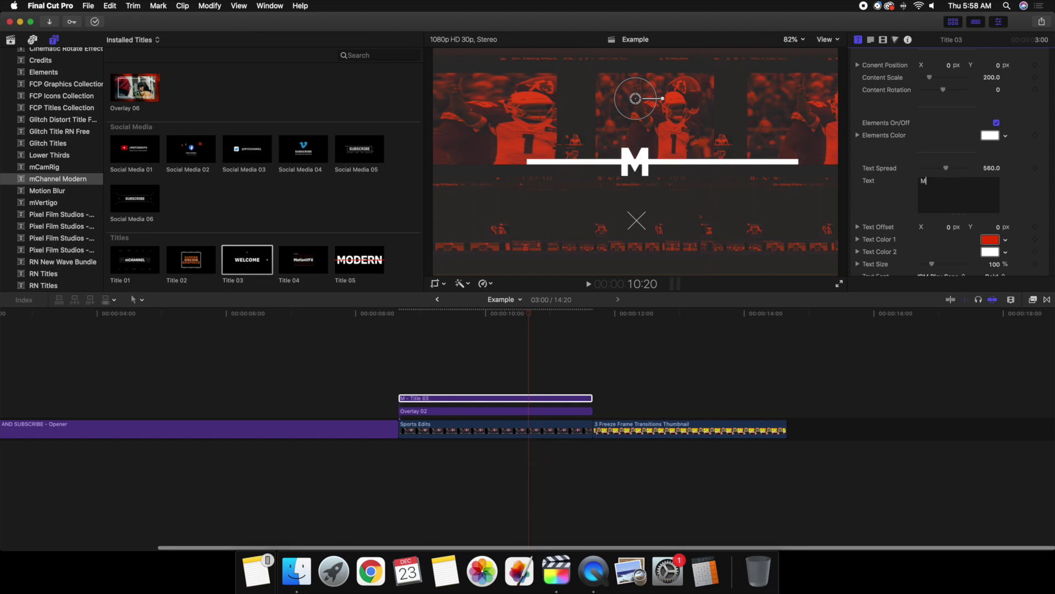
text(USIC VID)
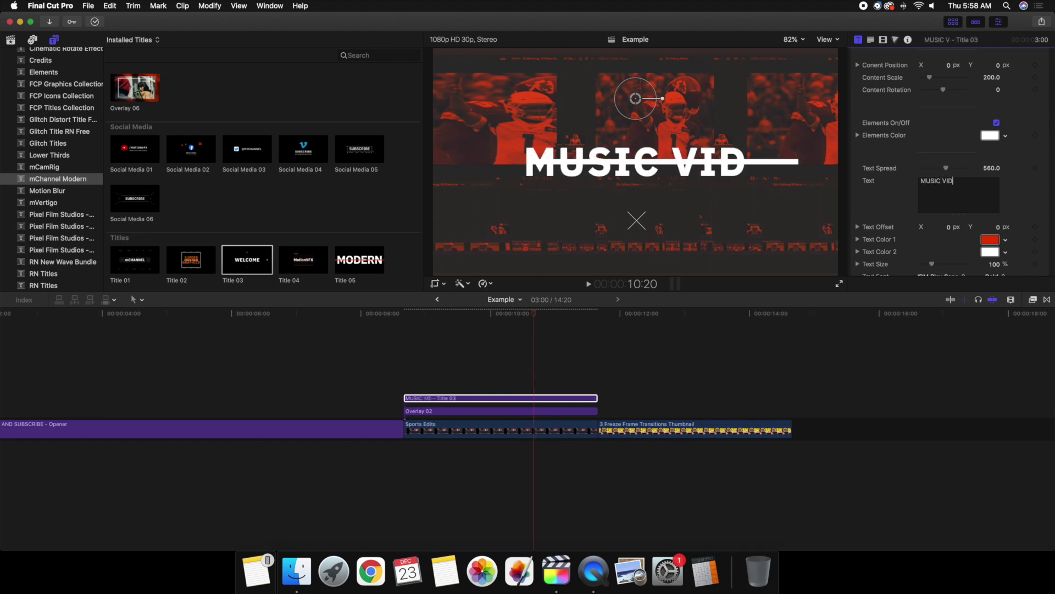
text(EOS)
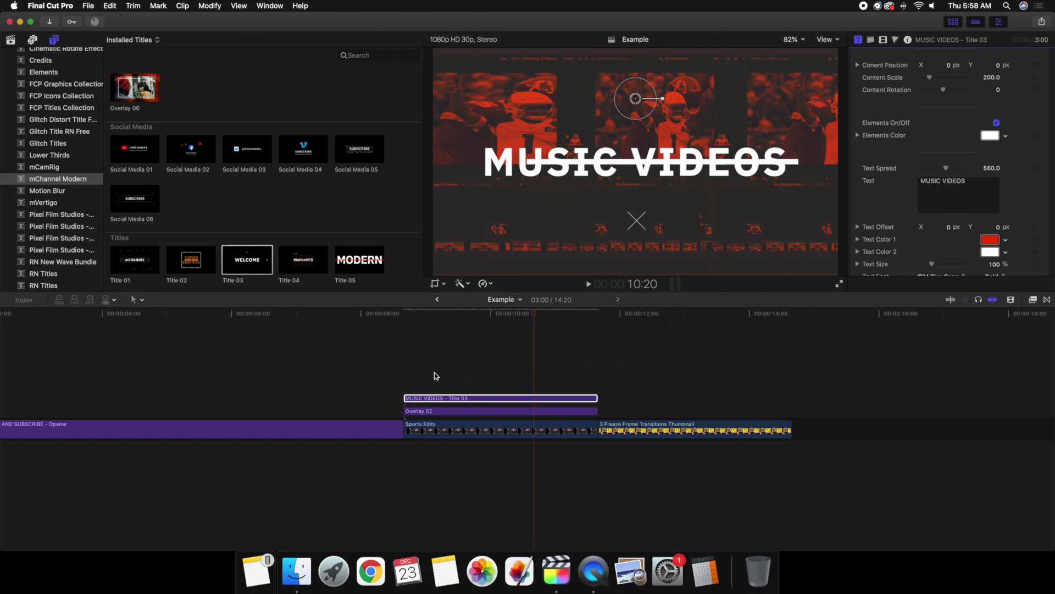
click(403, 369)
key(space)
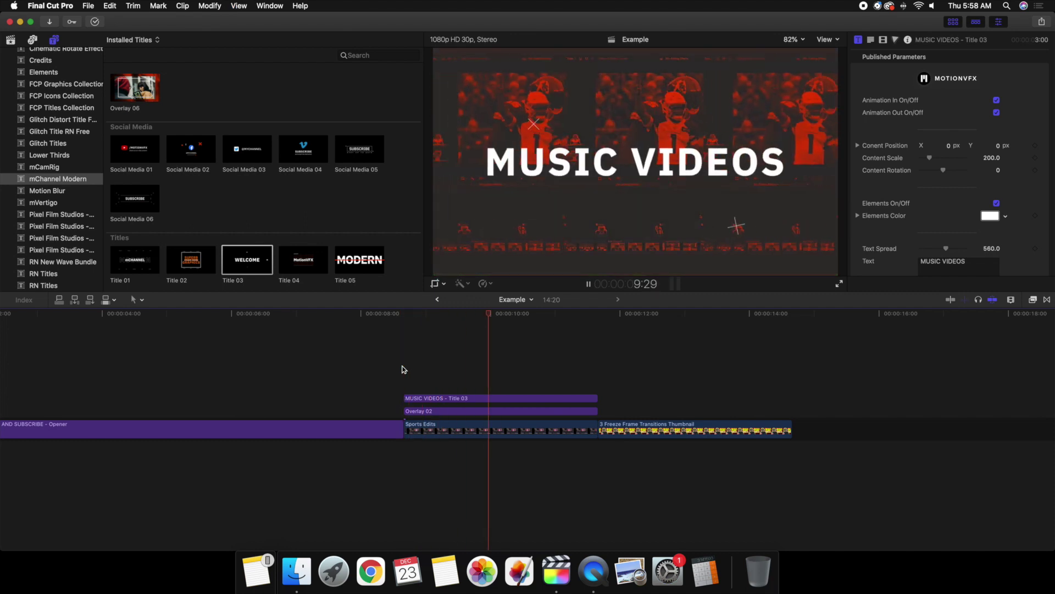
key(space)
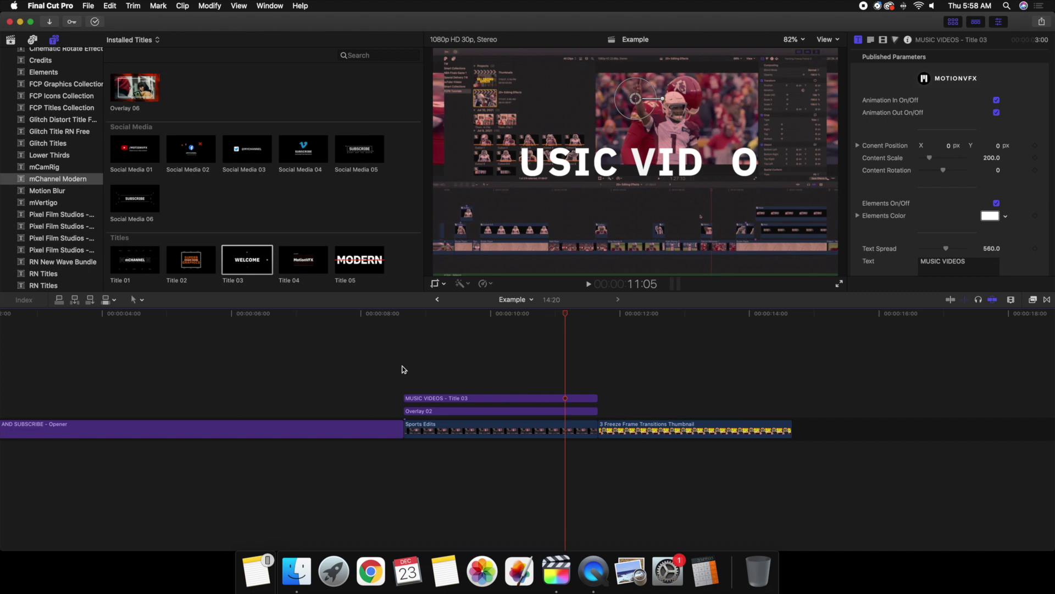
- Place Background 03 above the Freeze Frame clip and trim it to end with that clip
scroll(335, 182, up, 5)
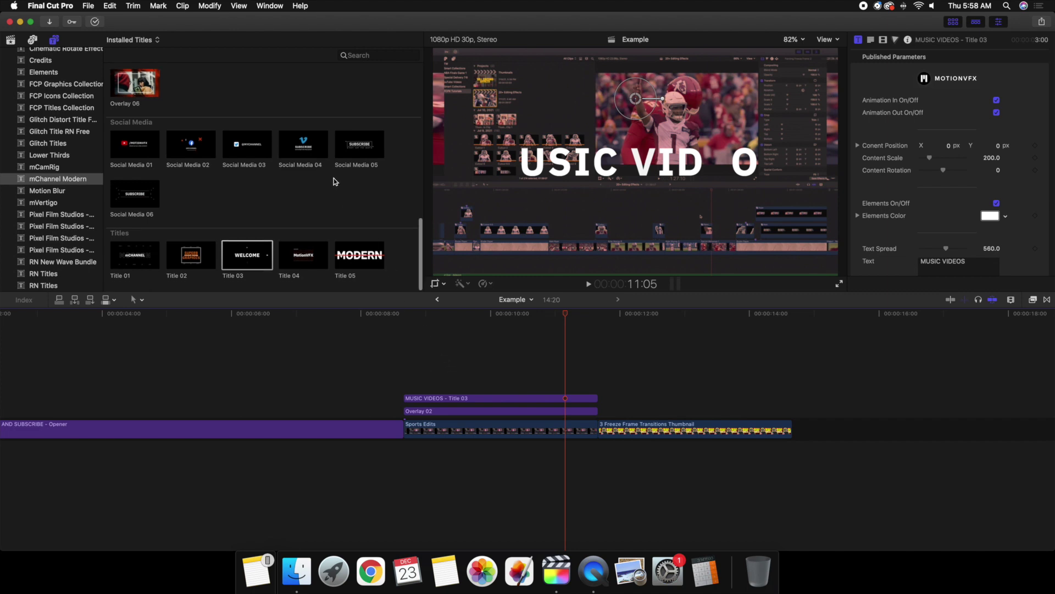
scroll(333, 182, up, 1)
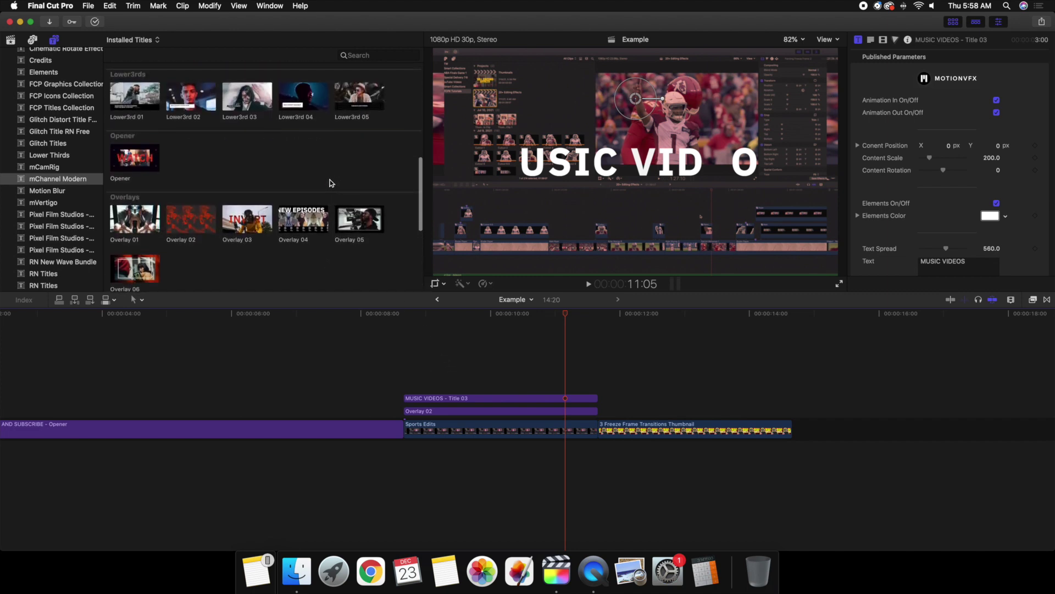
scroll(329, 182, up, 5)
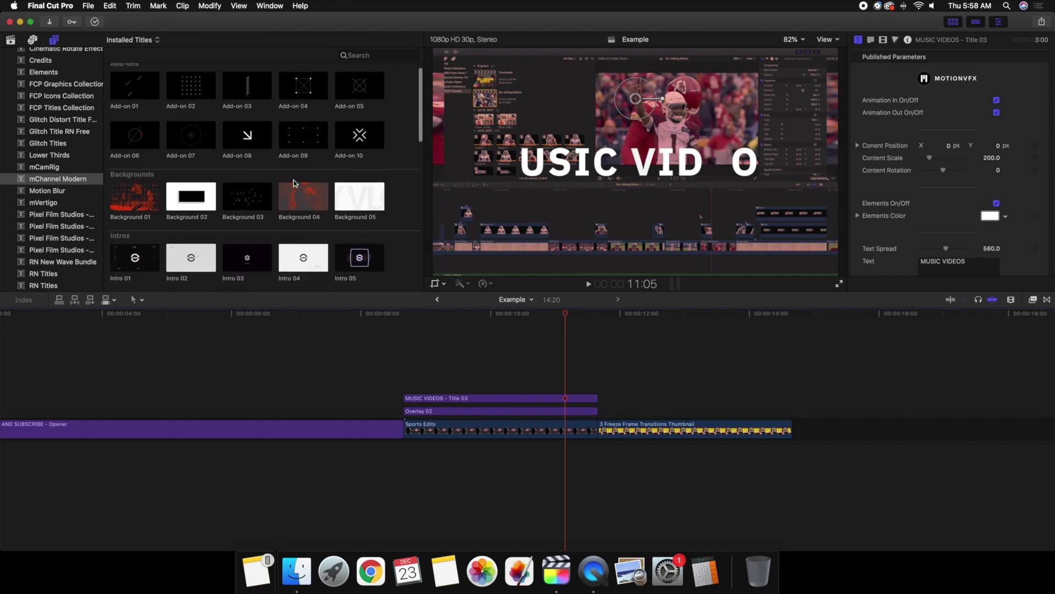
drag(250, 193, 603, 410)
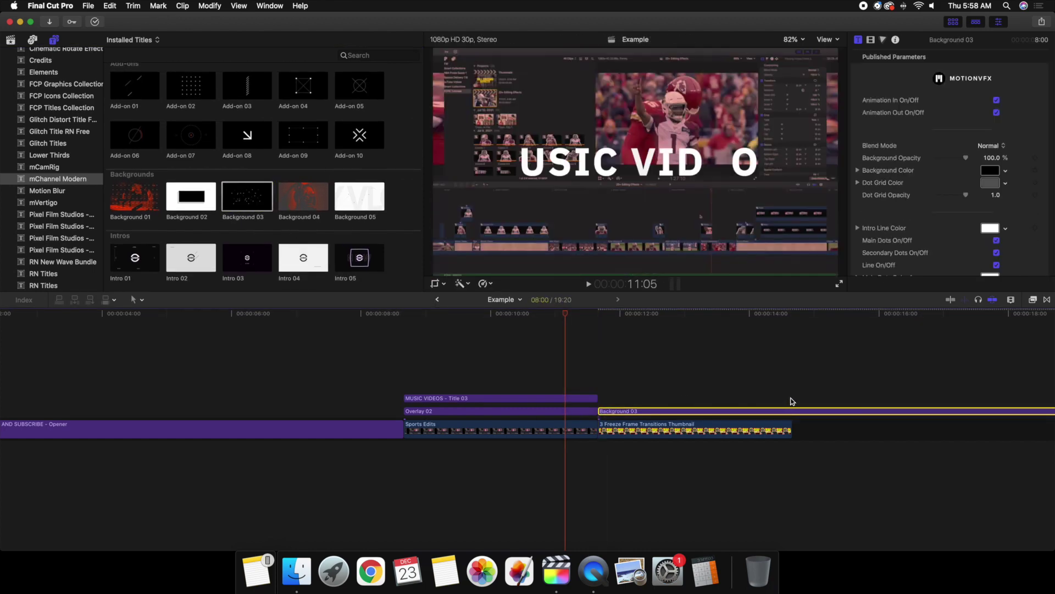
click(791, 410)
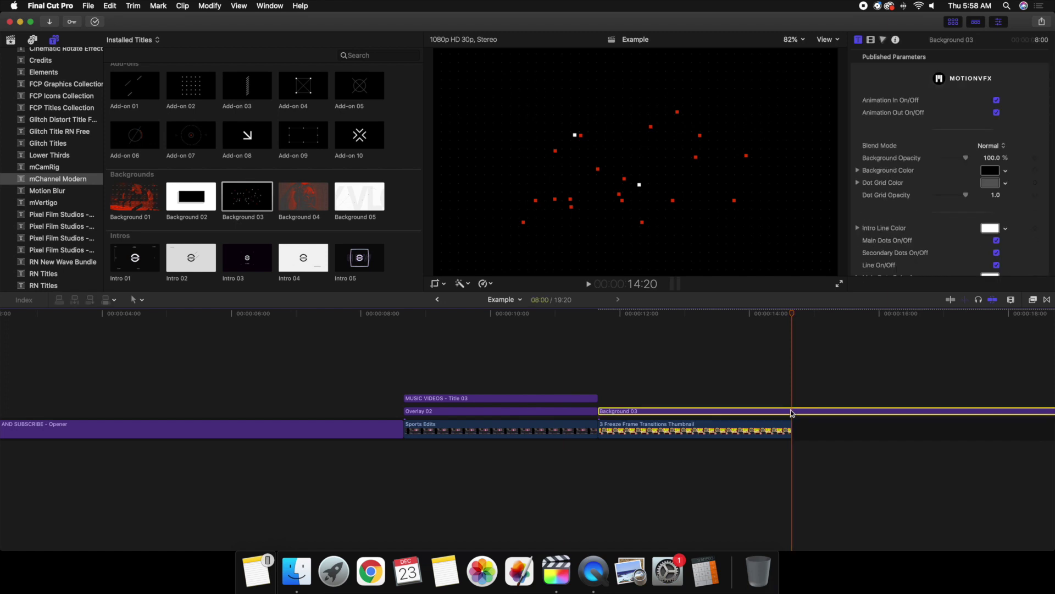
key(alt+bracketright)
- Preview the background section, then stack Lower3rd 01 above Background 03
click(618, 378)
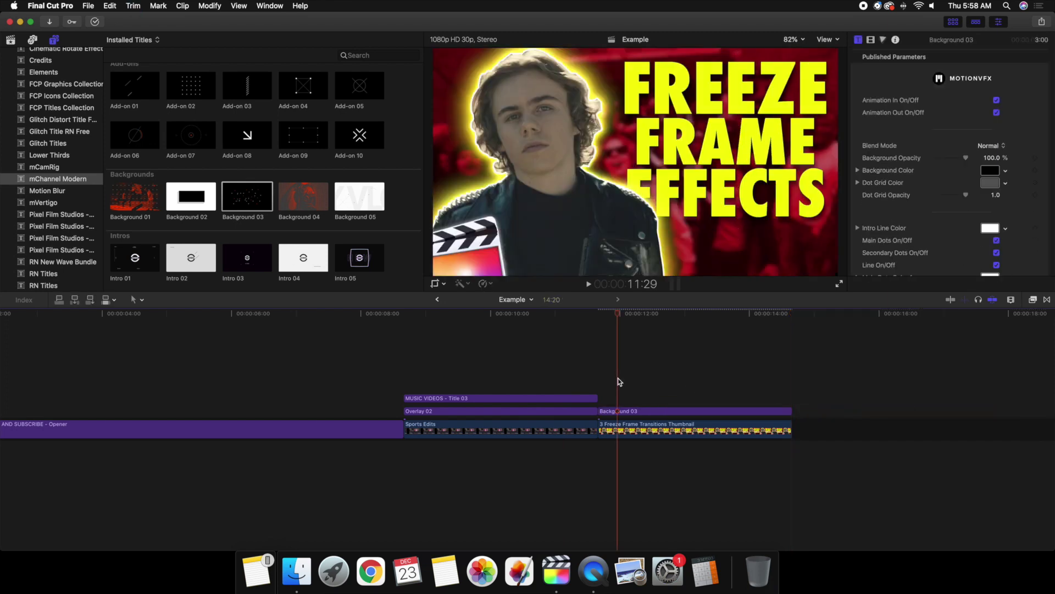
click(595, 373)
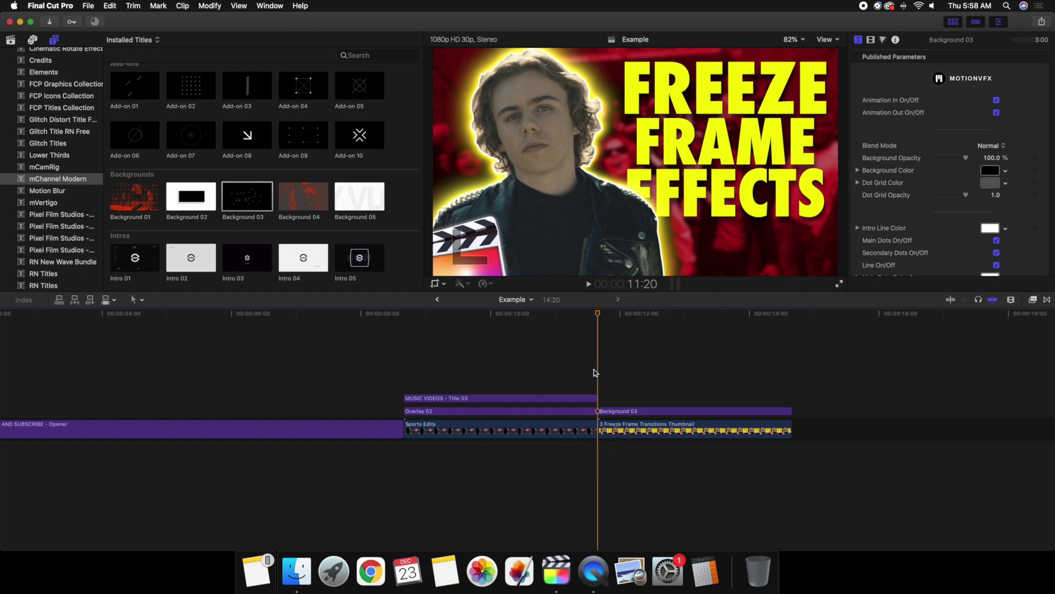
key(space)
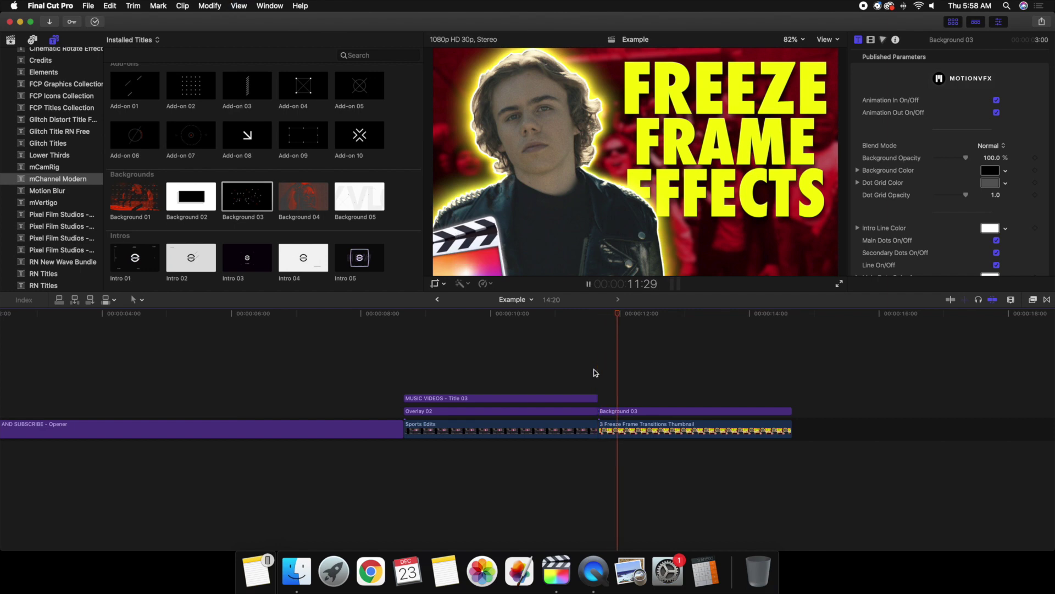
key(space)
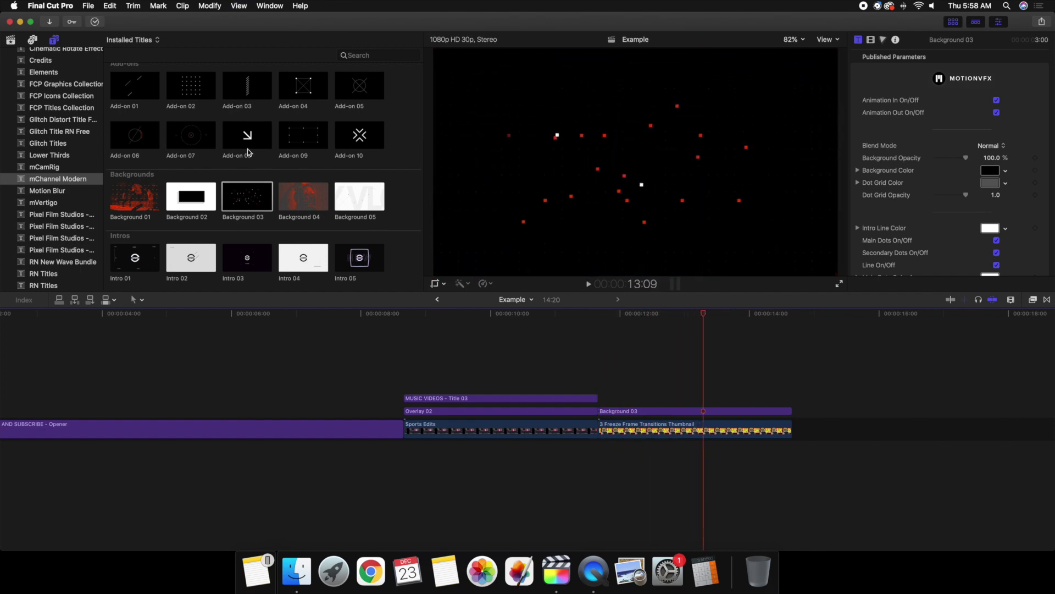
scroll(248, 153, down, 6)
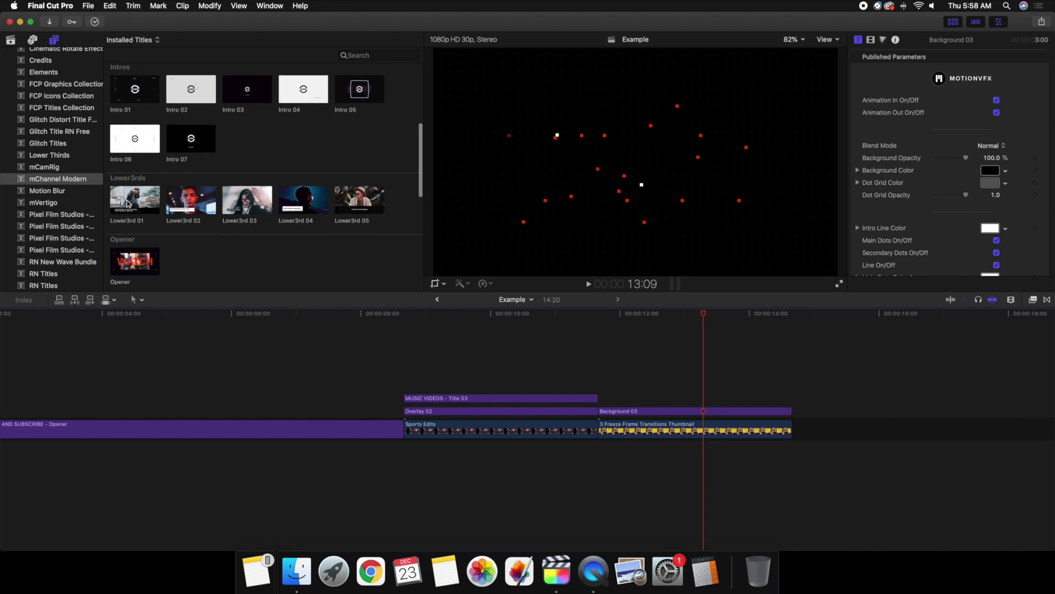
drag(127, 203, 605, 399)
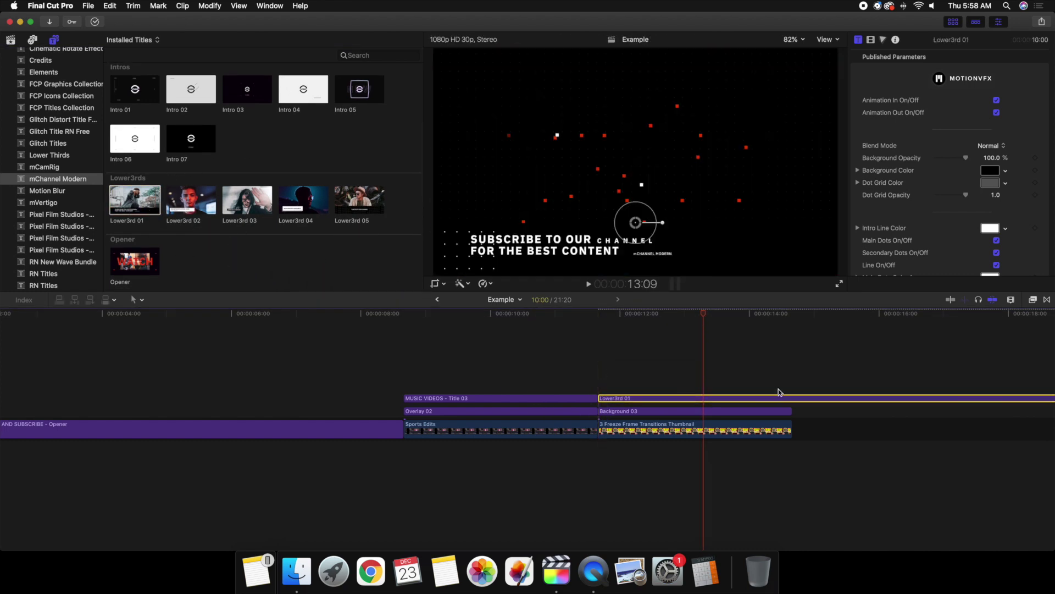
click(792, 392)
click(796, 398)
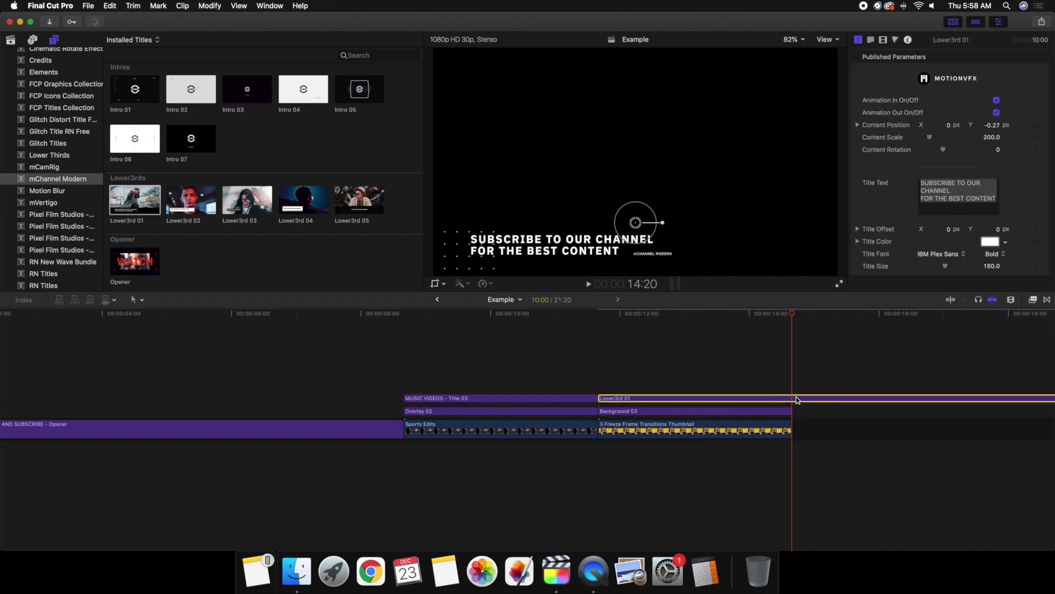
key(alt+])
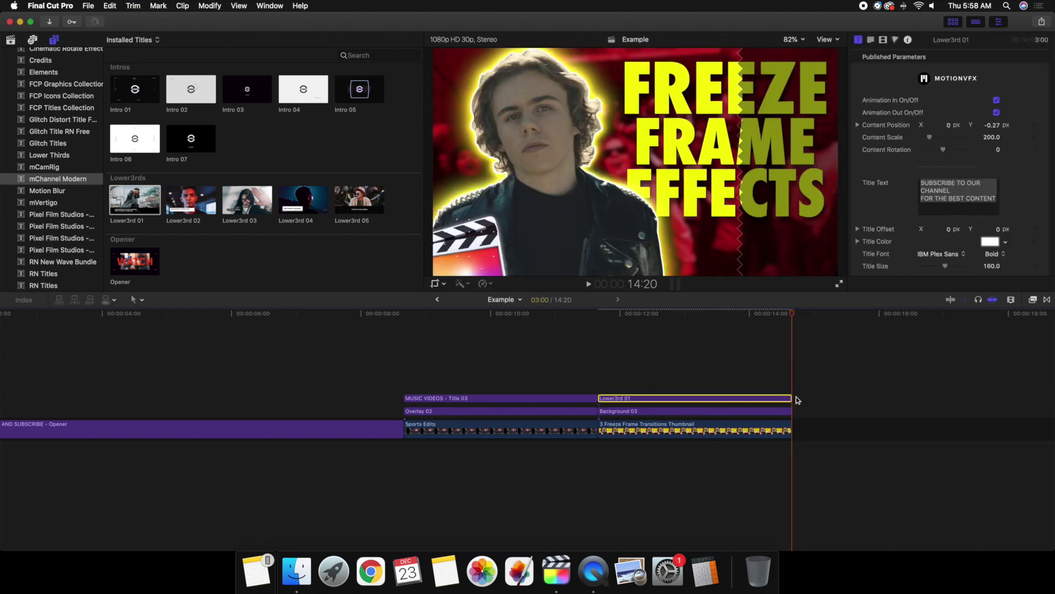
click(605, 383)
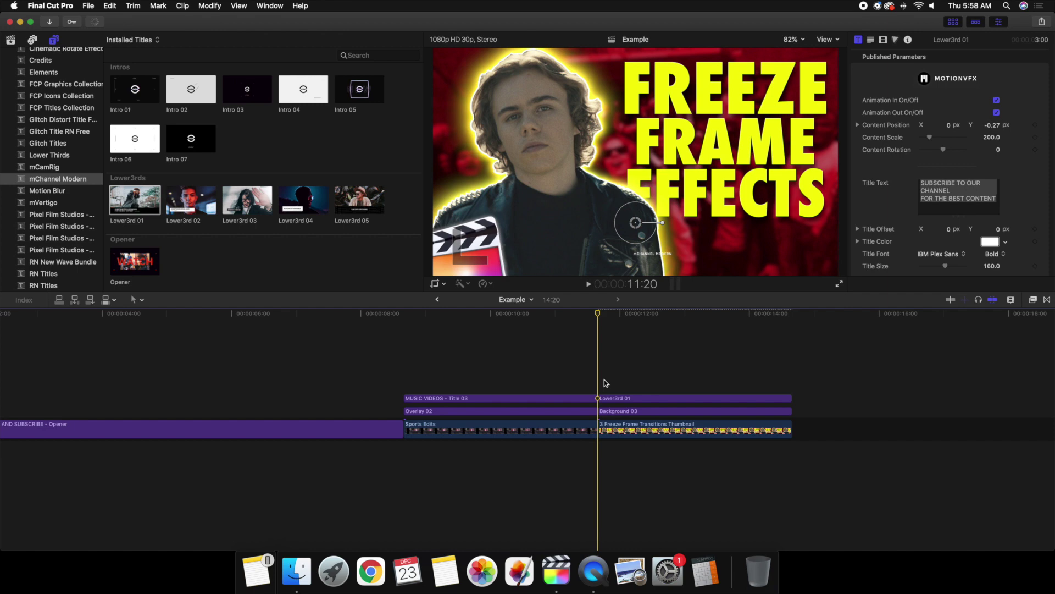
click(406, 371)
key(space)
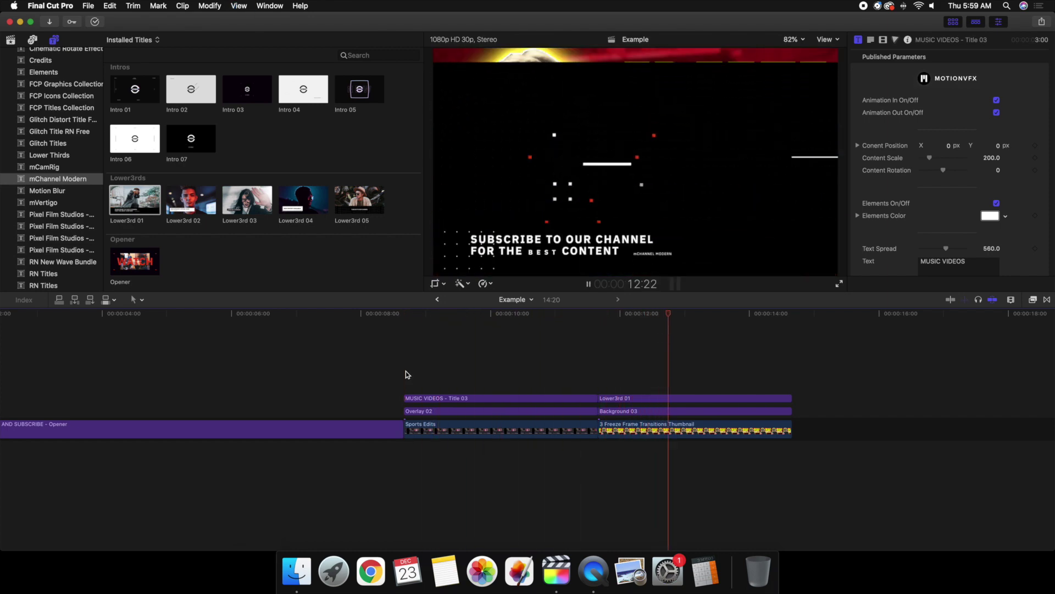
key(space)
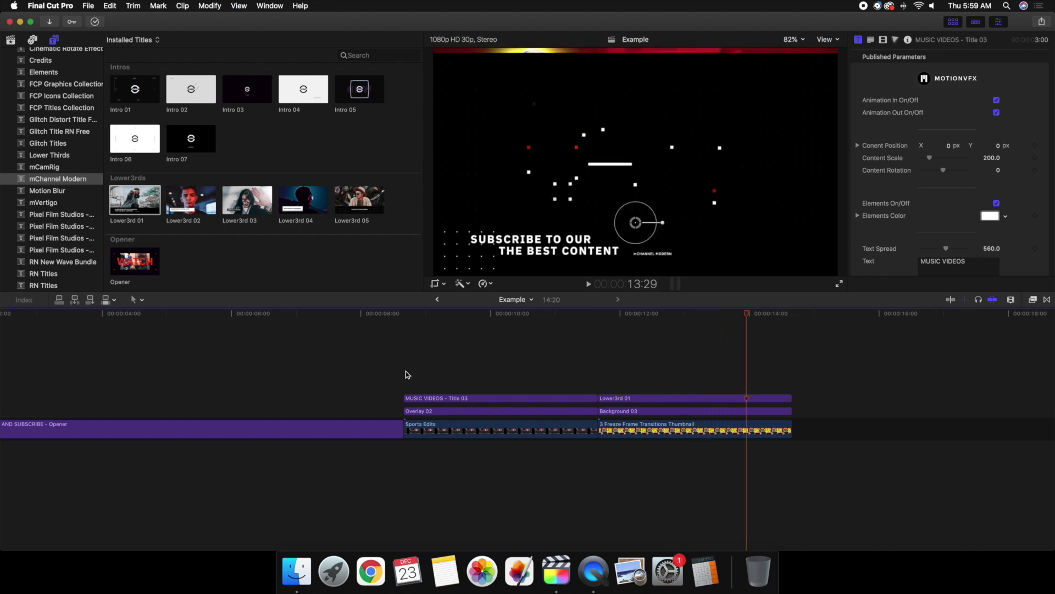
click(470, 366)
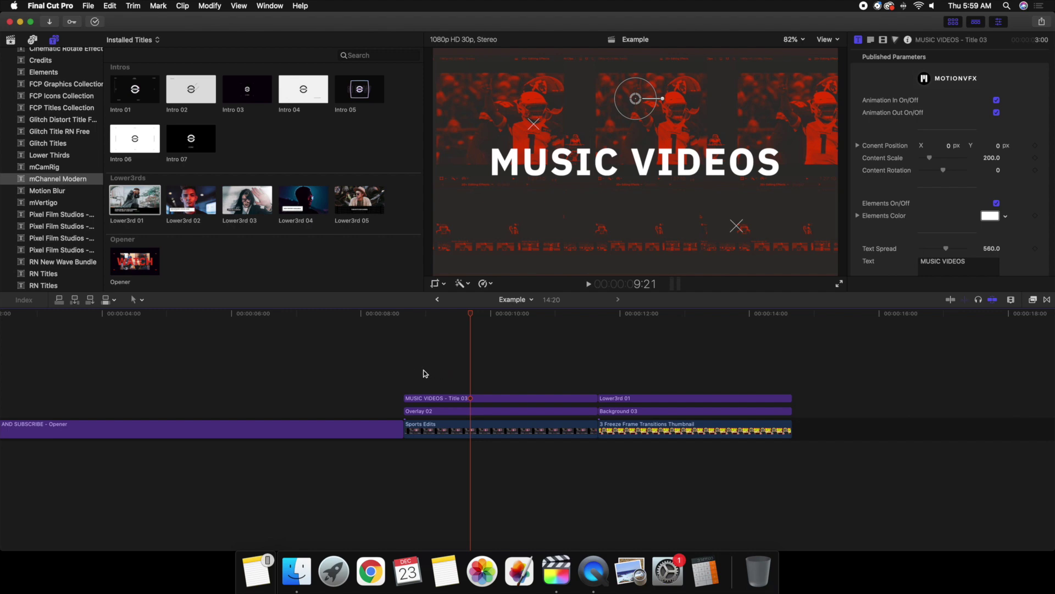
click(404, 373)
key(space)
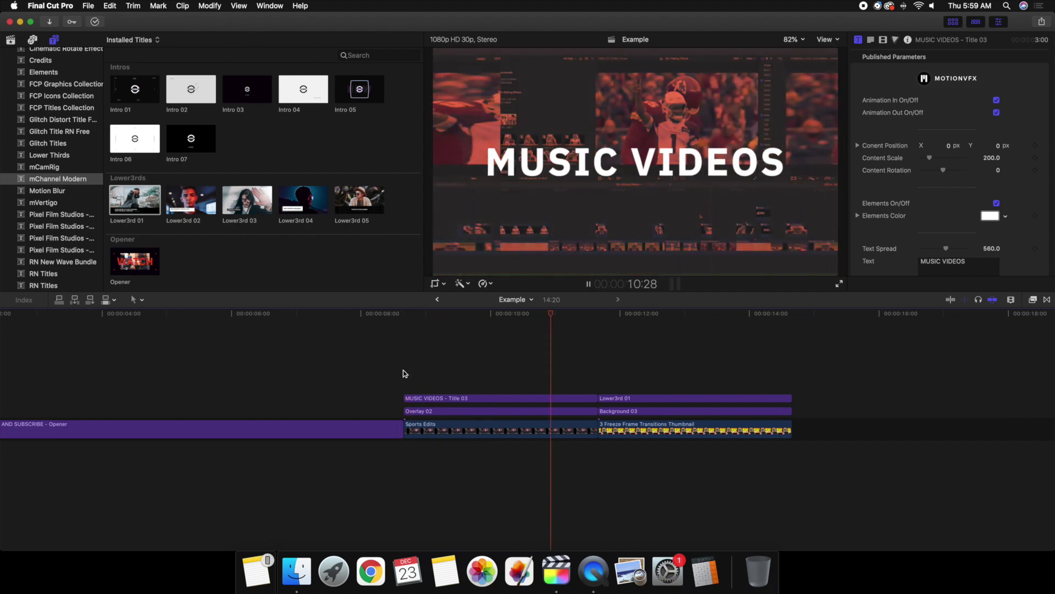
key(space)
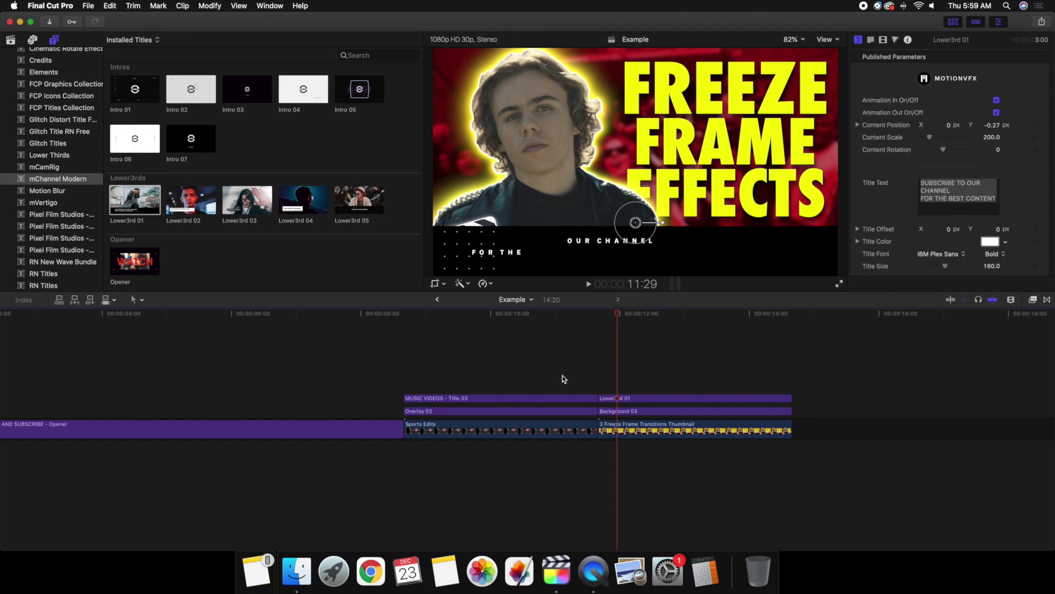
click(562, 378)
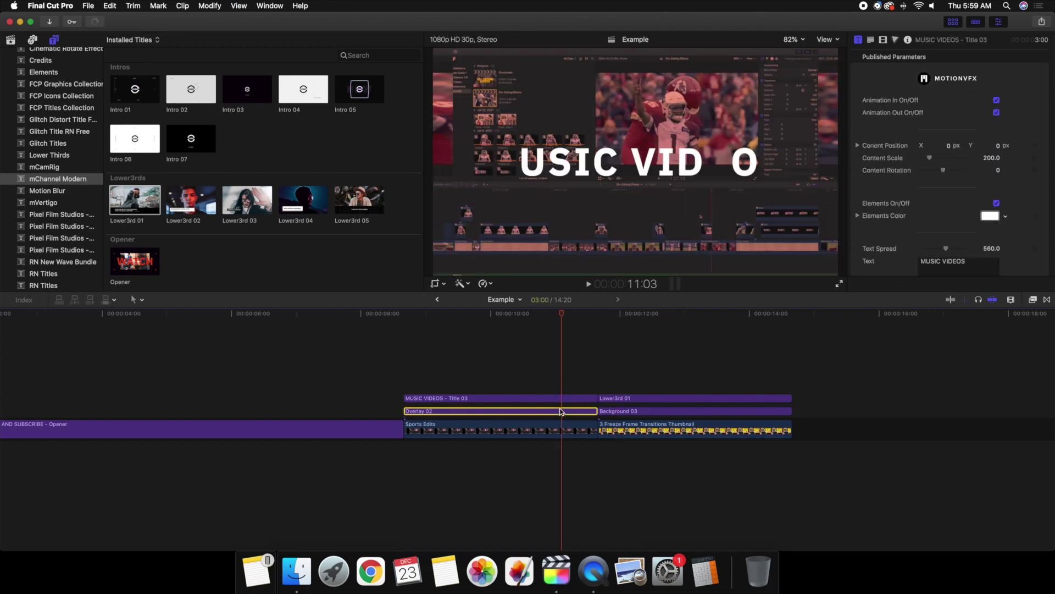
- Turn off Animation Out on both Overlay 02 and the MUSIC VIDEOS Title 03 clip
click(561, 411)
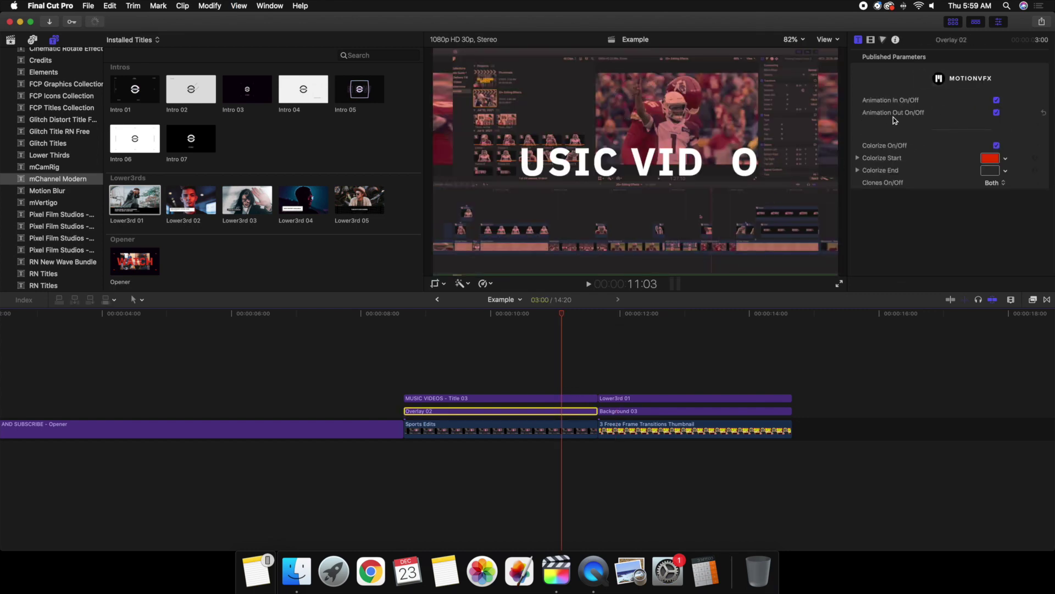
click(997, 112)
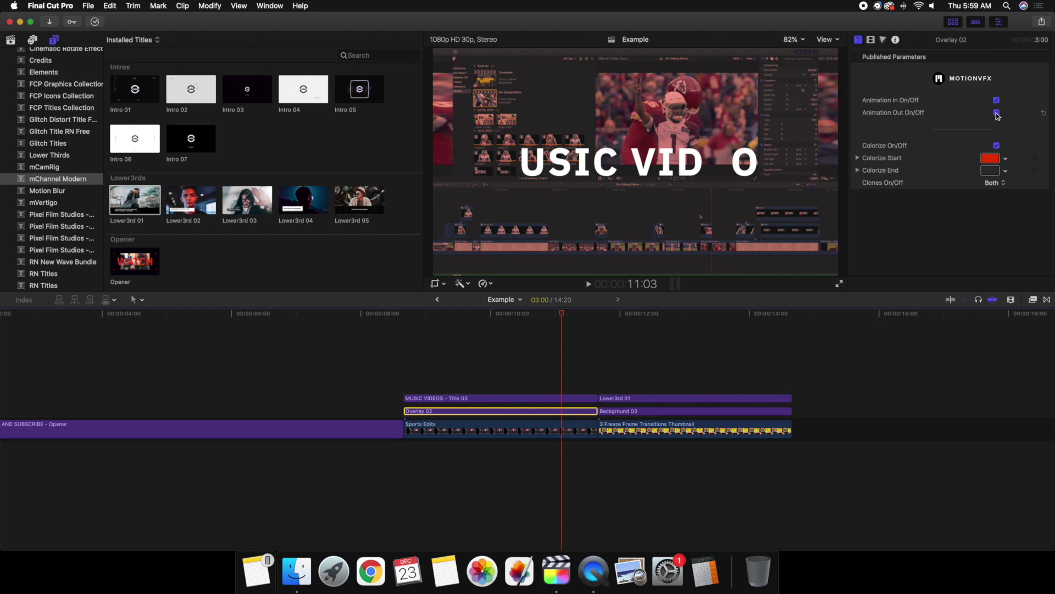
click(584, 398)
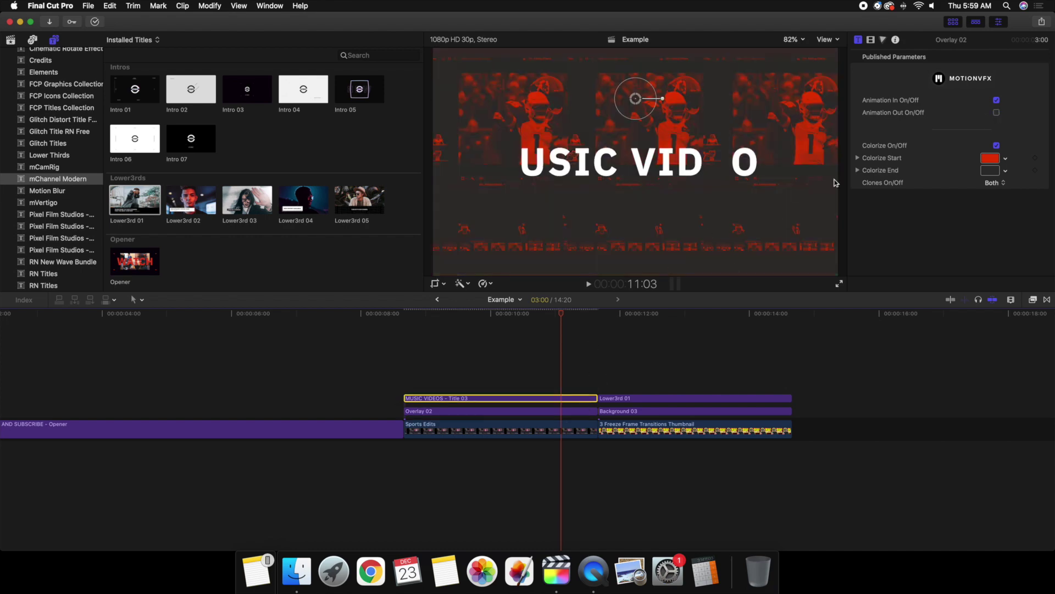
click(998, 112)
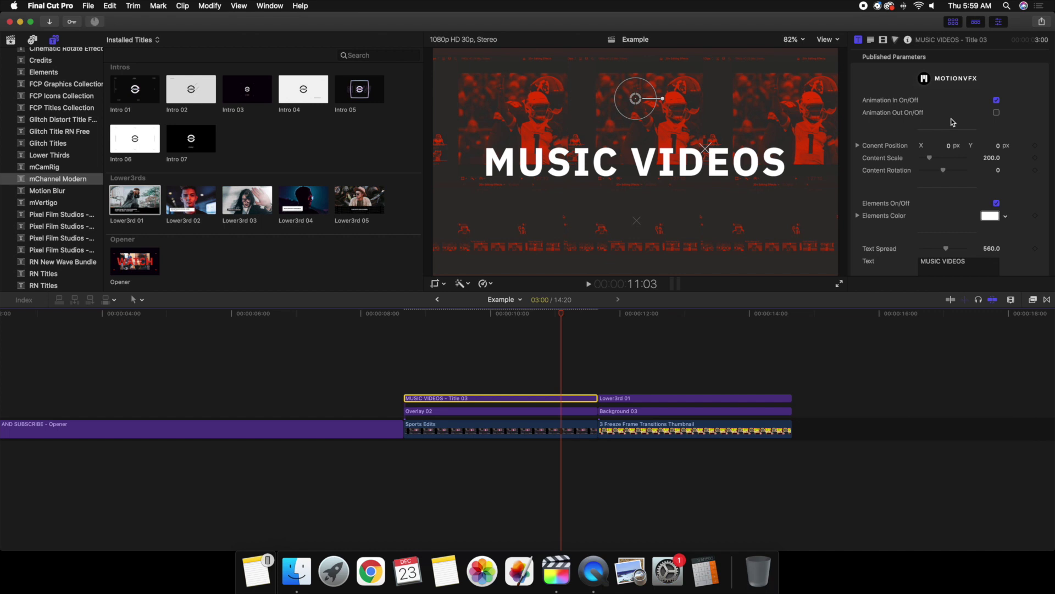
- Play back the edited section and zoom the timeline out to the whole project
click(404, 358)
key(space)
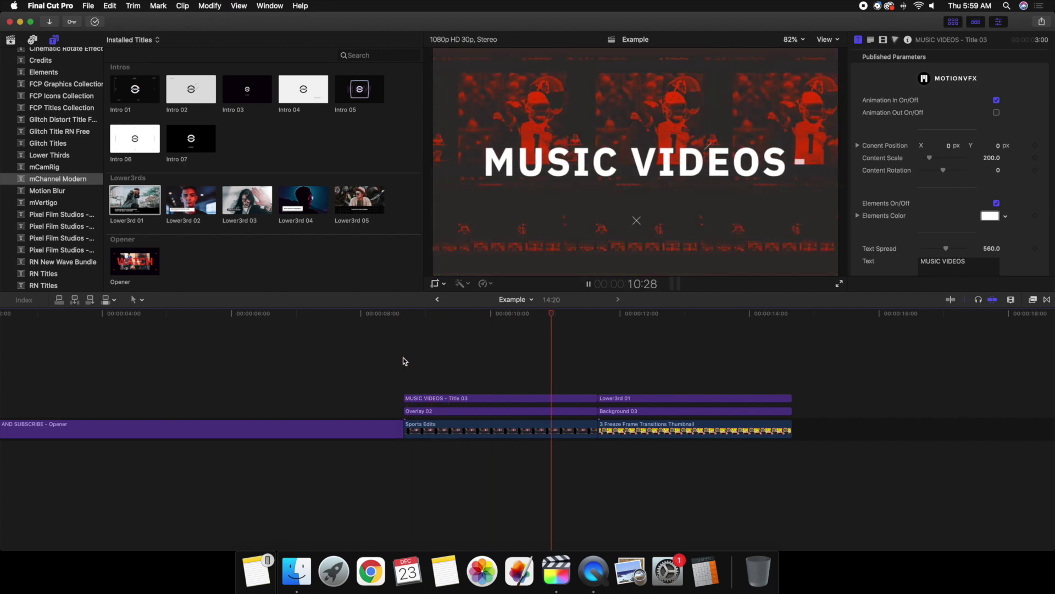
key(space)
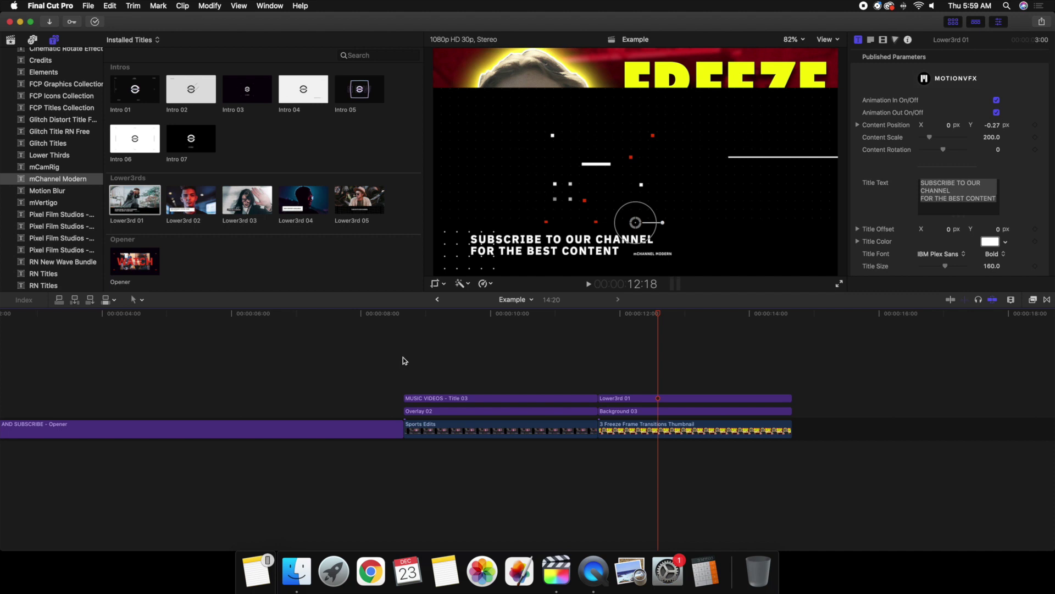
key(super+minus)
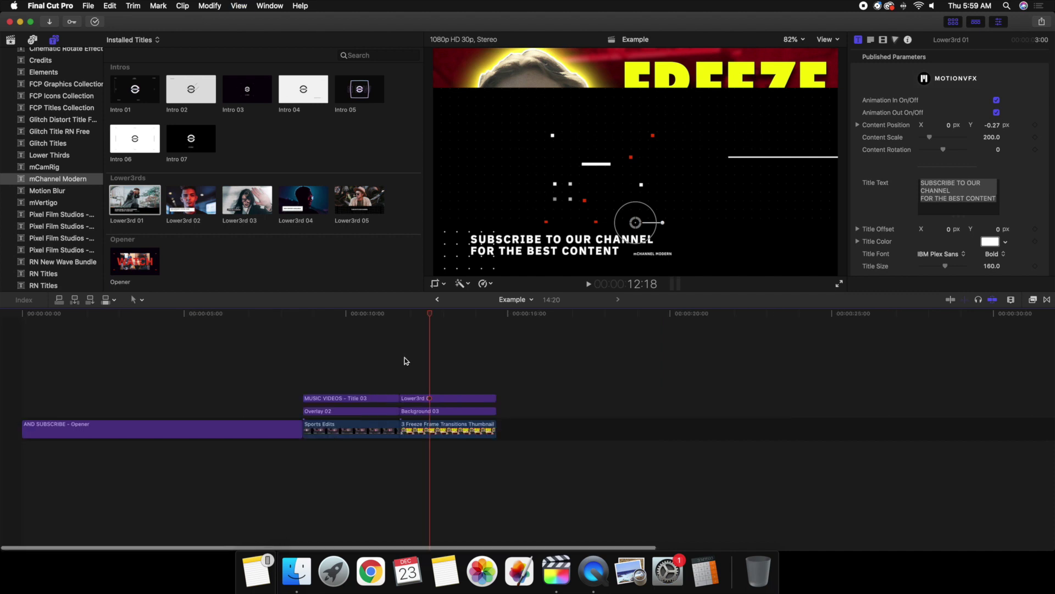
- Append the Intro 02 outro to the storyline end, preview it, and show the Libraries sidebar
click(183, 86)
key(e)
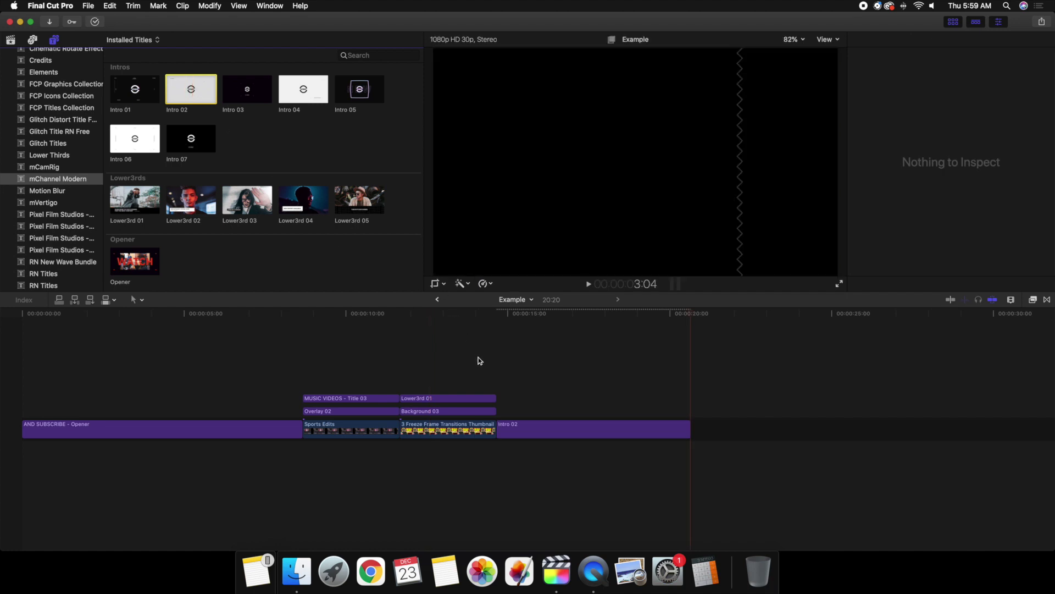
click(496, 365)
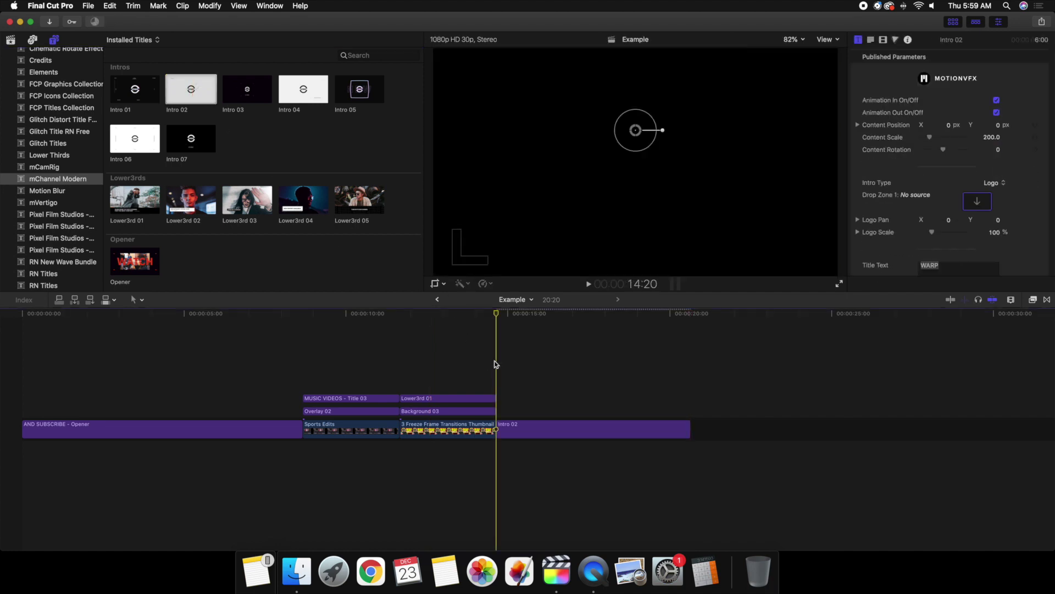
key(space)
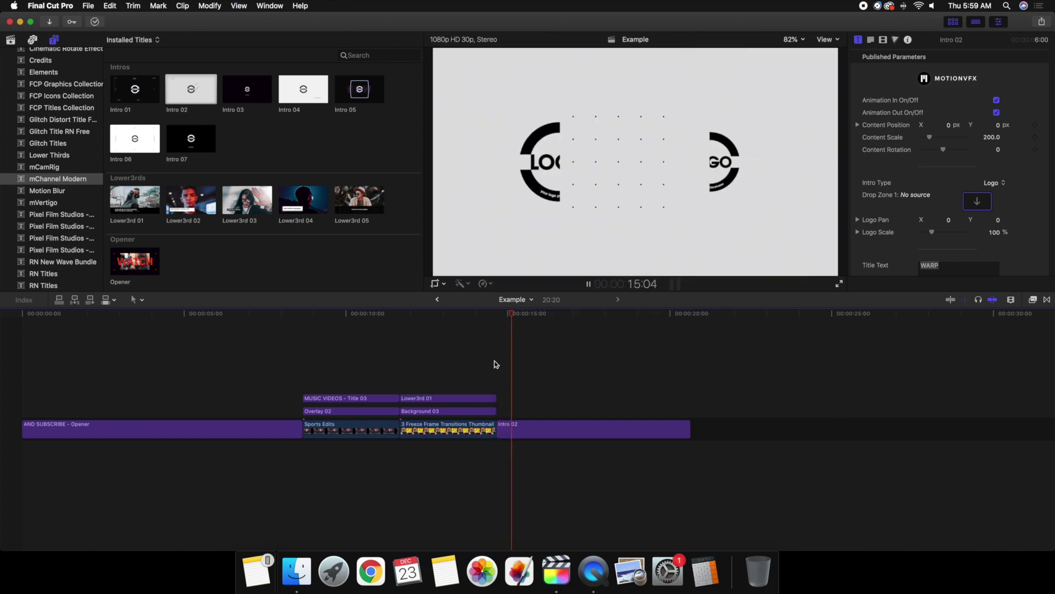
key(space)
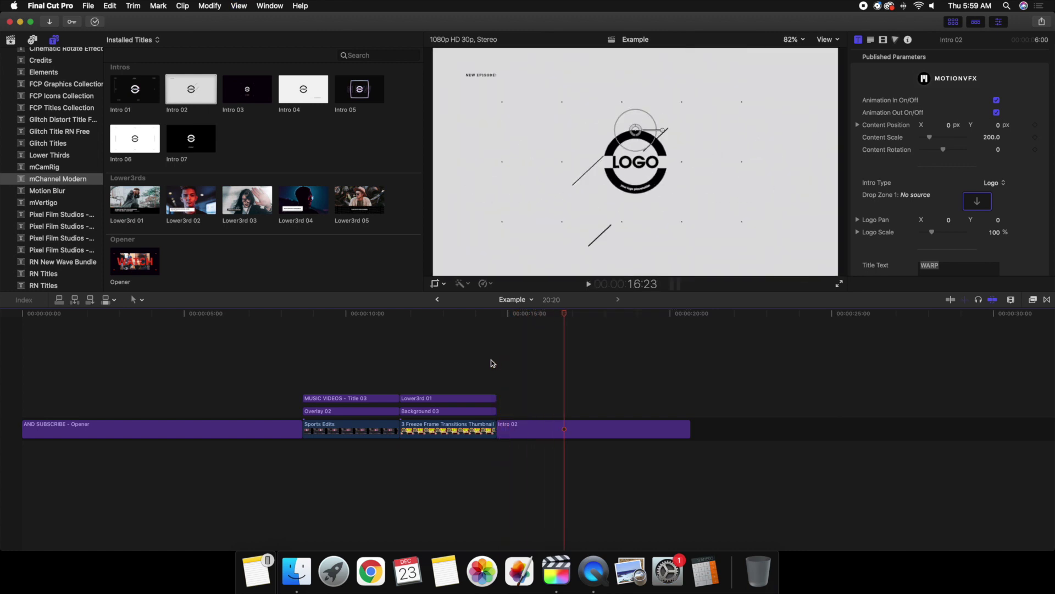
click(10, 40)
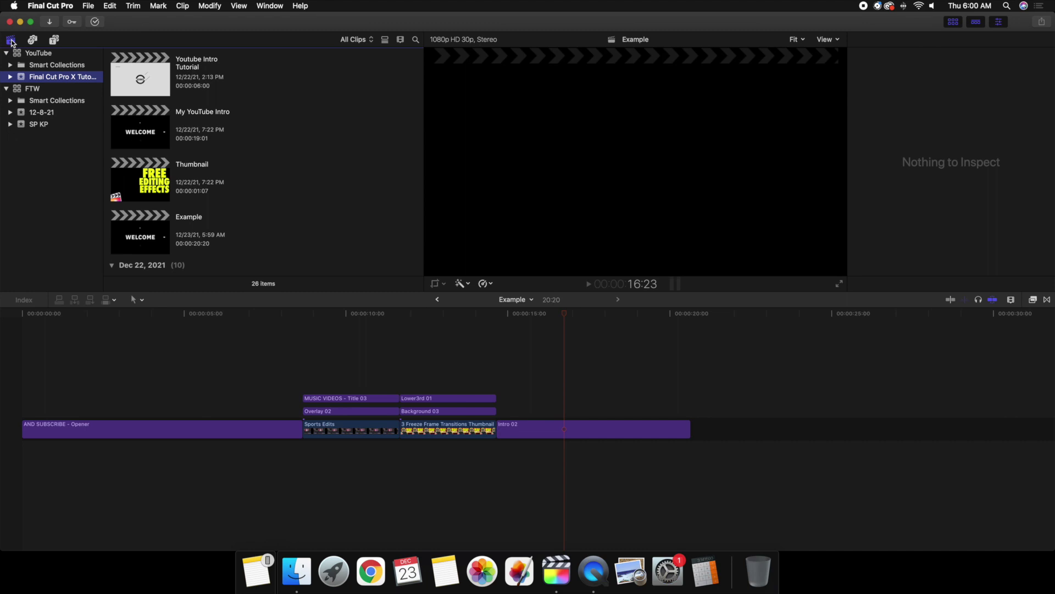
- Apply the IMG_7863 photo to Intro 02's Drop Zone 1 image well
click(562, 363)
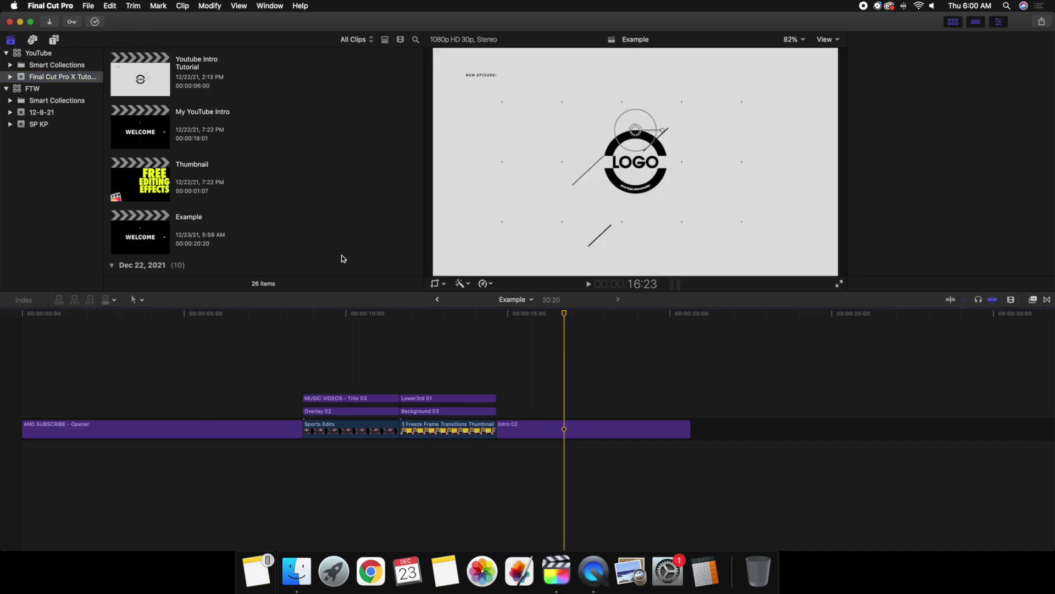
scroll(273, 213, down, 10)
click(565, 429)
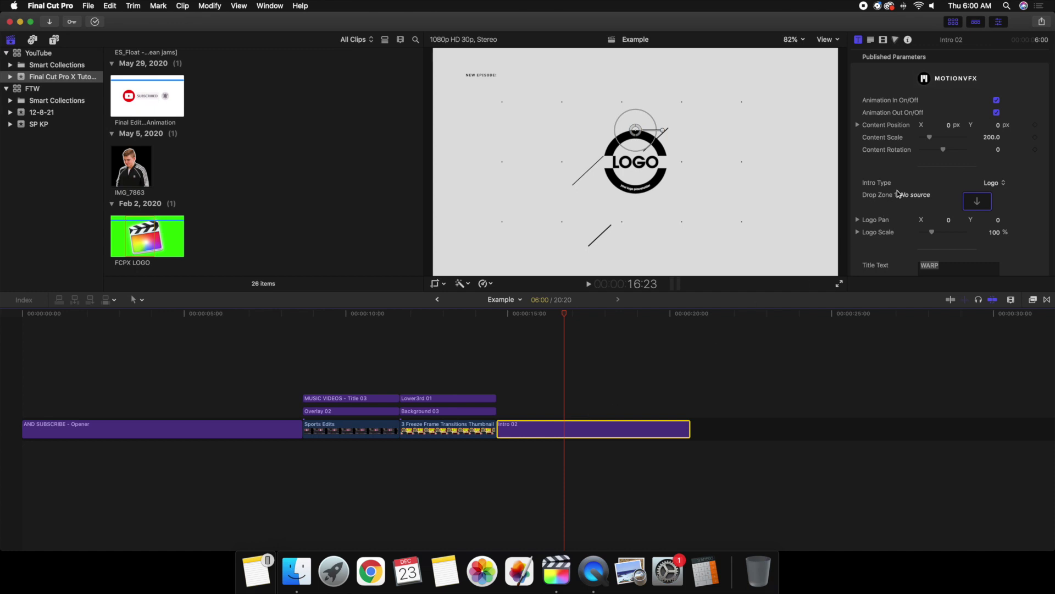
click(978, 202)
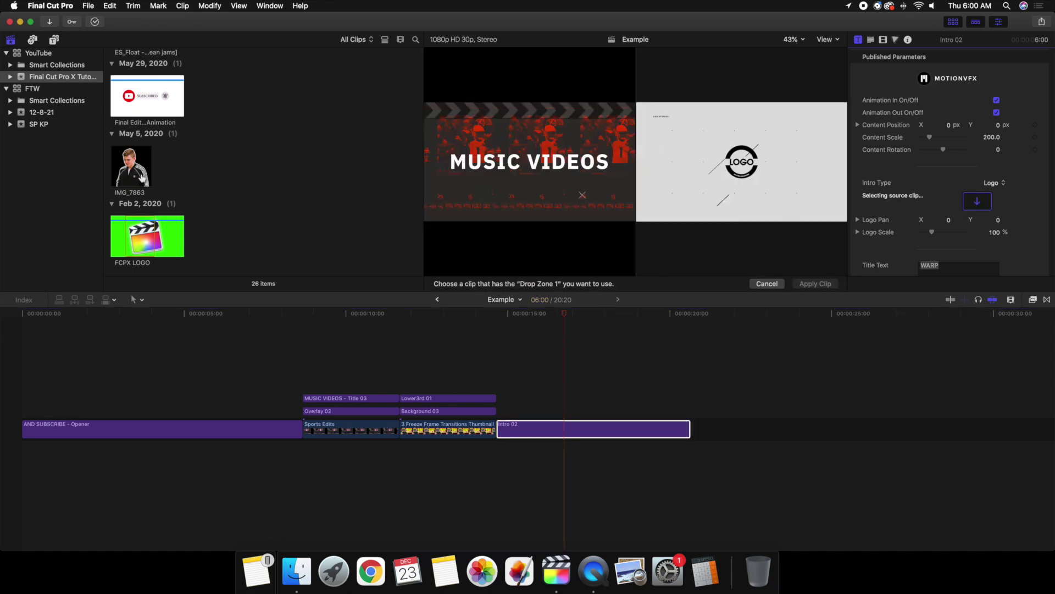
click(128, 171)
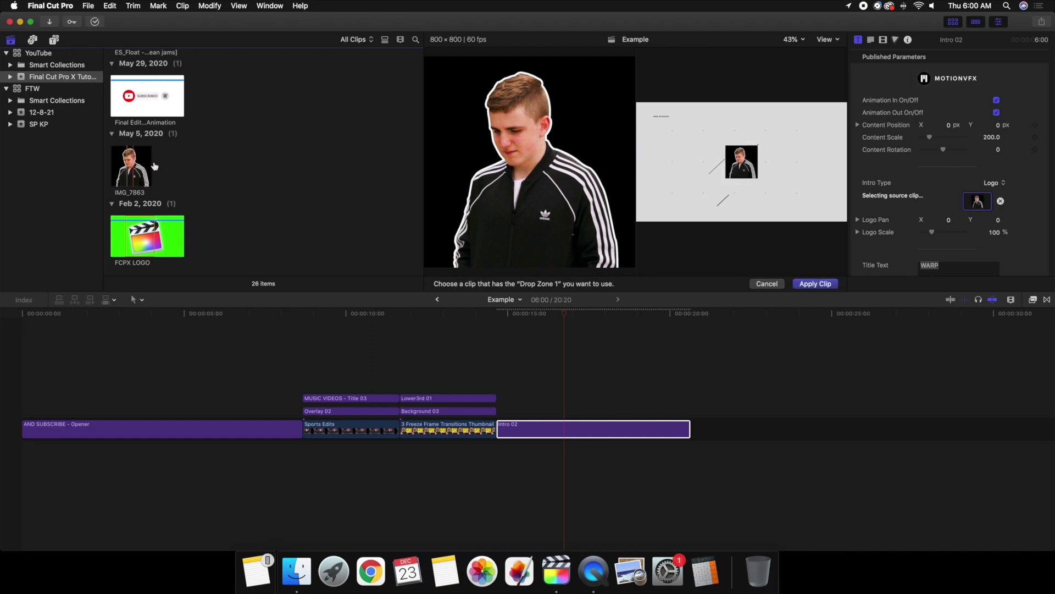
click(824, 285)
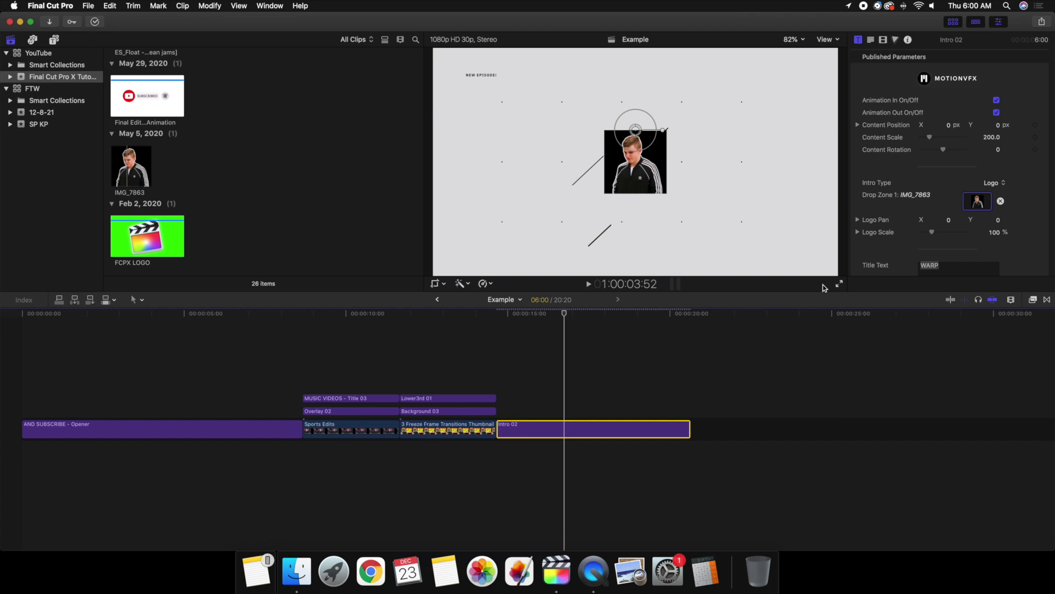
- Play the outro to check the IMG_7863 photo in the logo reveal
click(495, 348)
key(space)
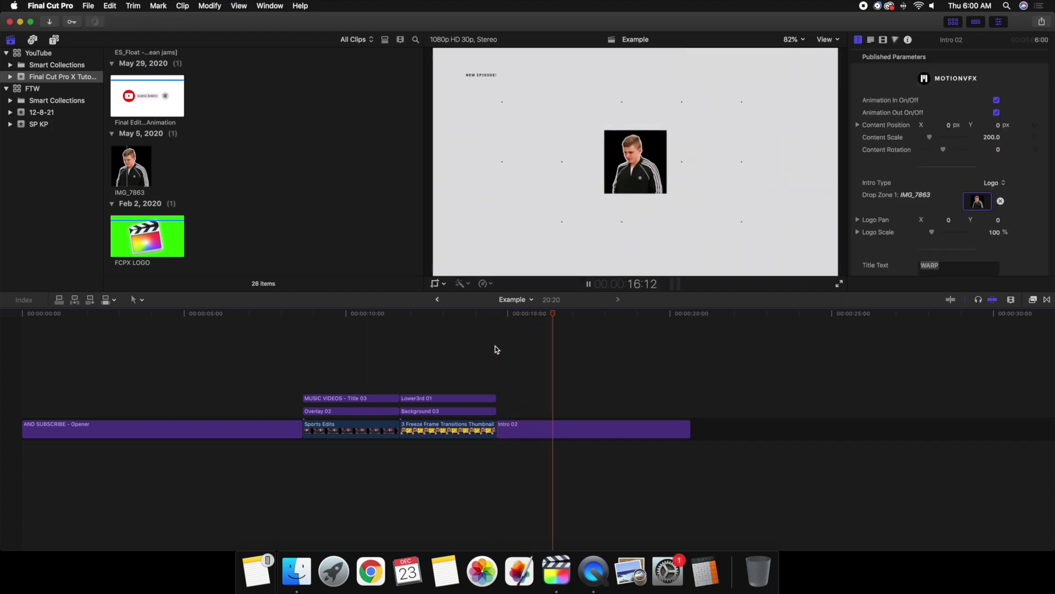
key(space)
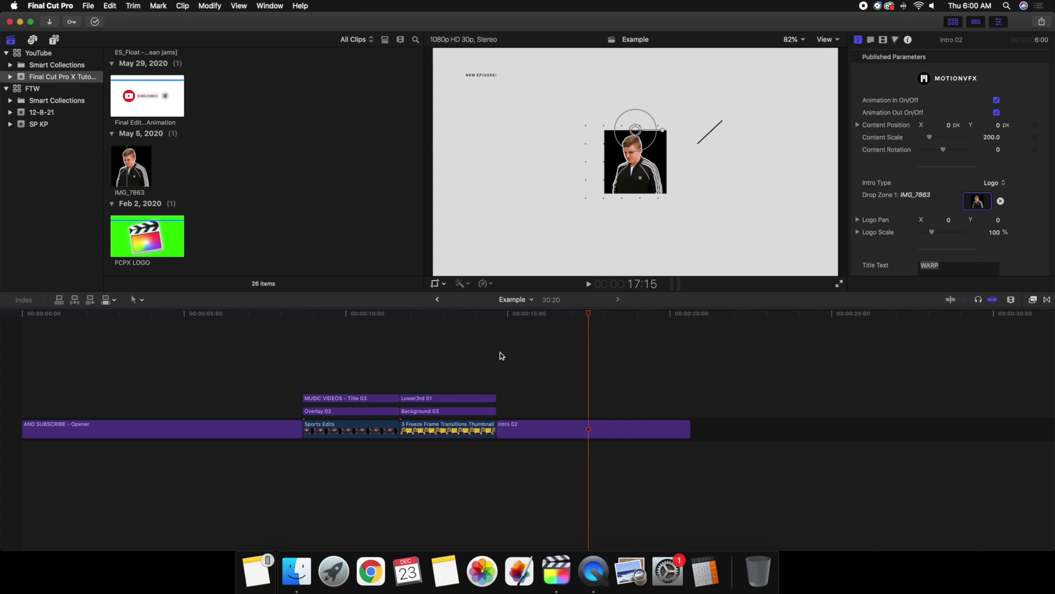
- Set Intro 02's Intro Type to Text so it shows WARP, and play it back
click(583, 427)
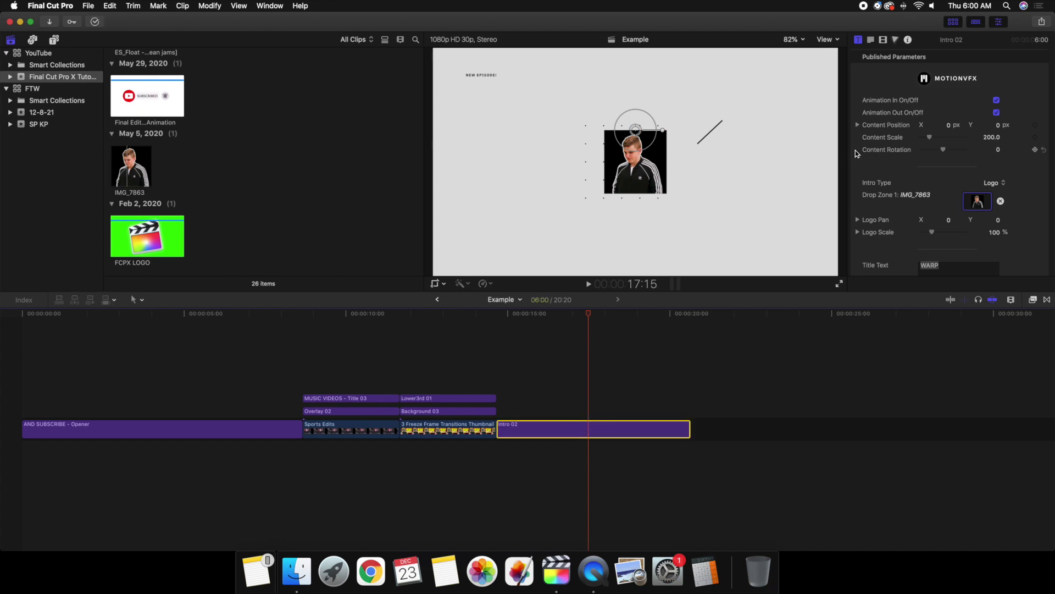
click(998, 188)
click(1000, 194)
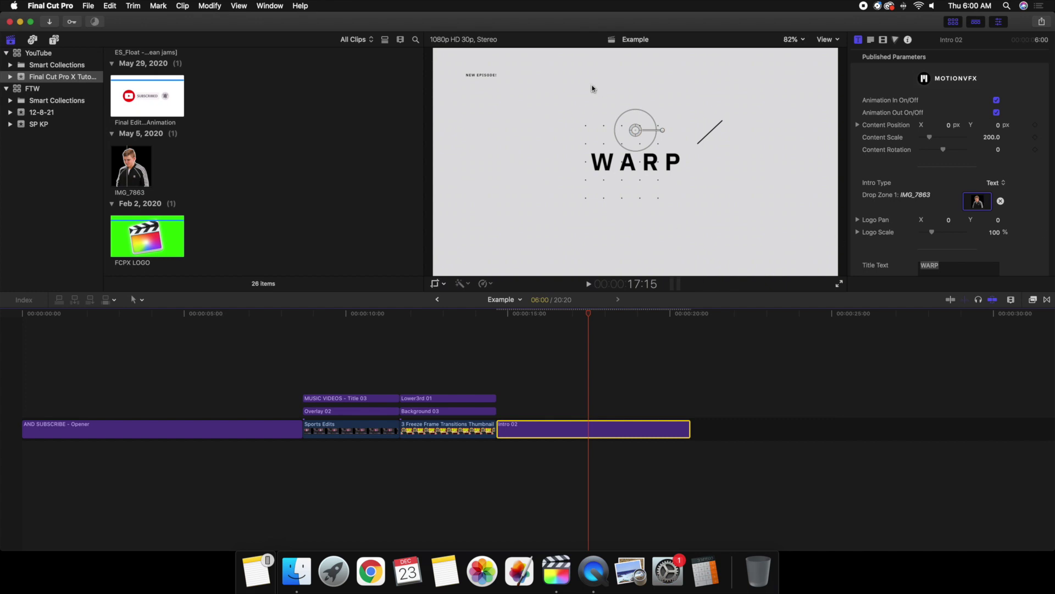
click(493, 360)
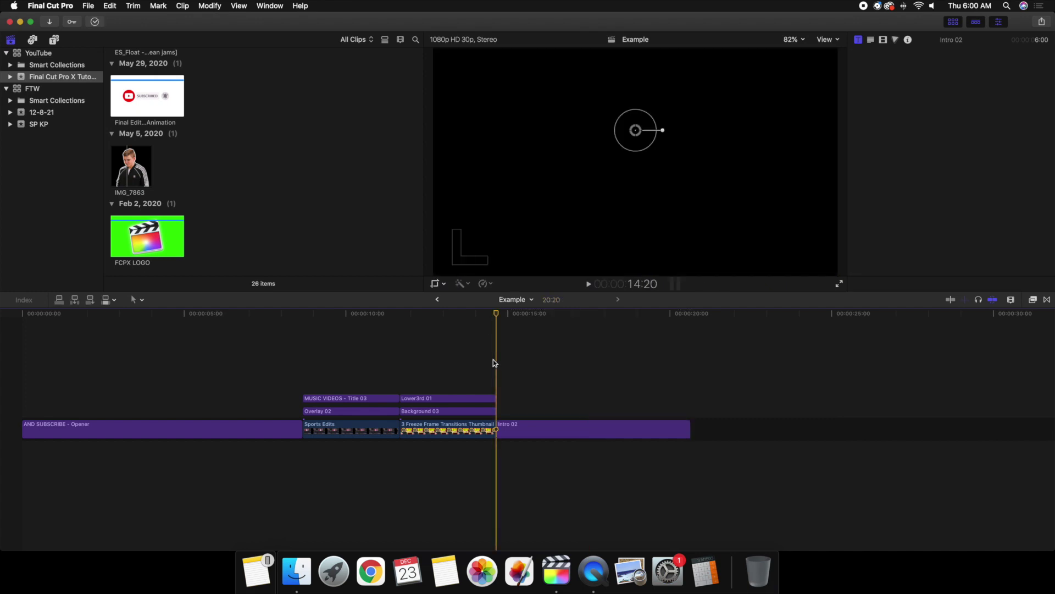
key(space)
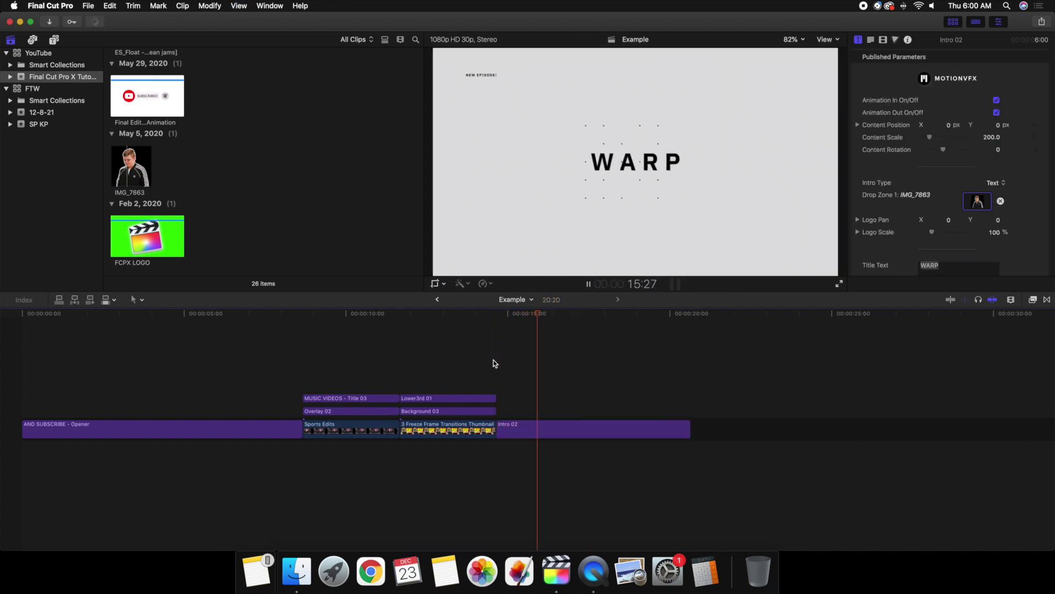
key(space)
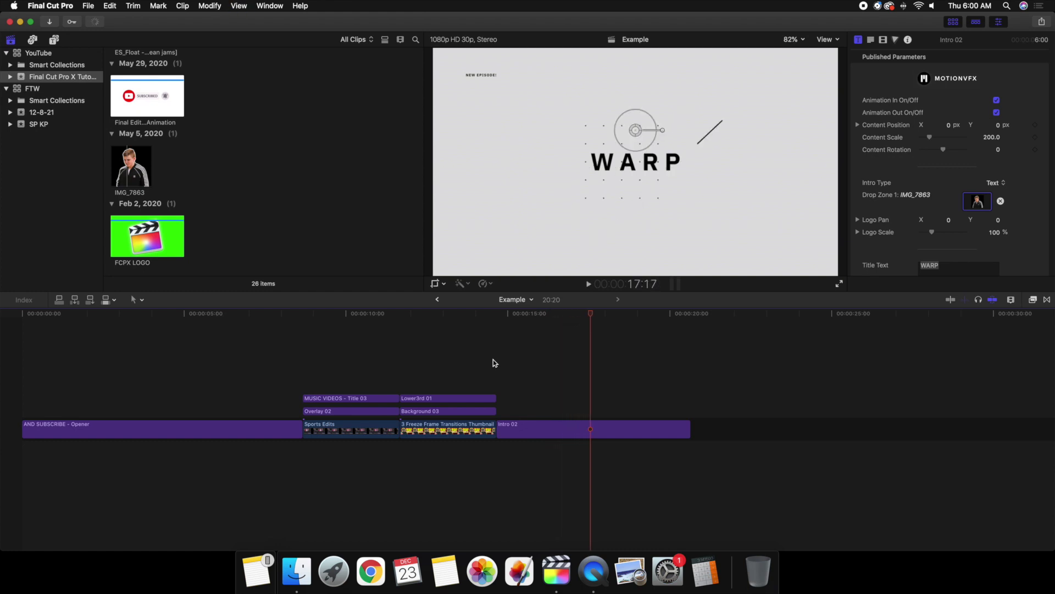
- Open the My YouTube Intro project from the browser's project list and start playback
scroll(249, 167, up, 10)
scroll(249, 167, down, 3)
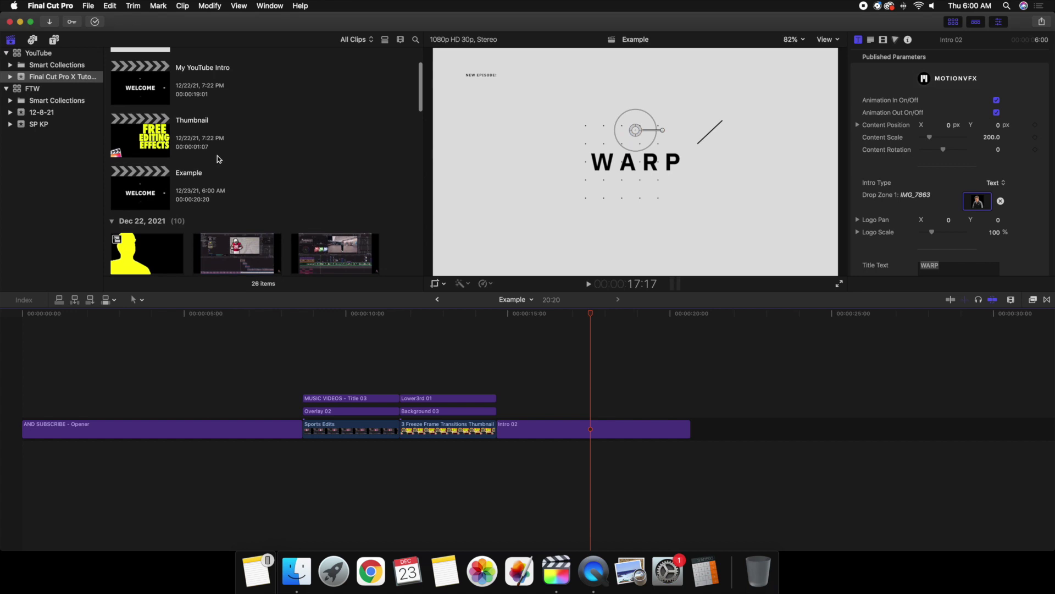
double_click(147, 95)
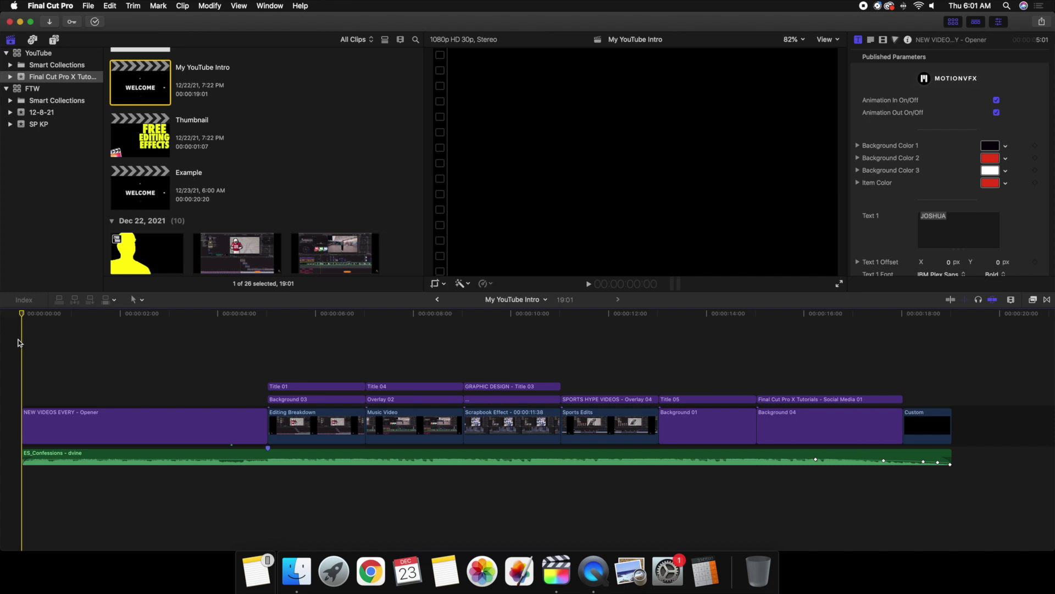
key(space)
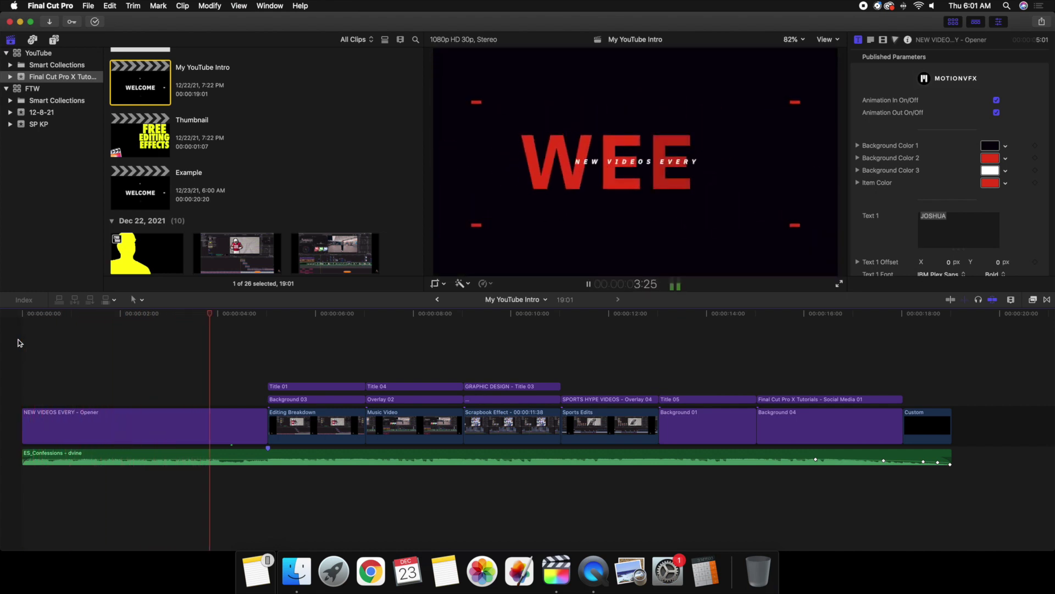
key(space)
key(space)
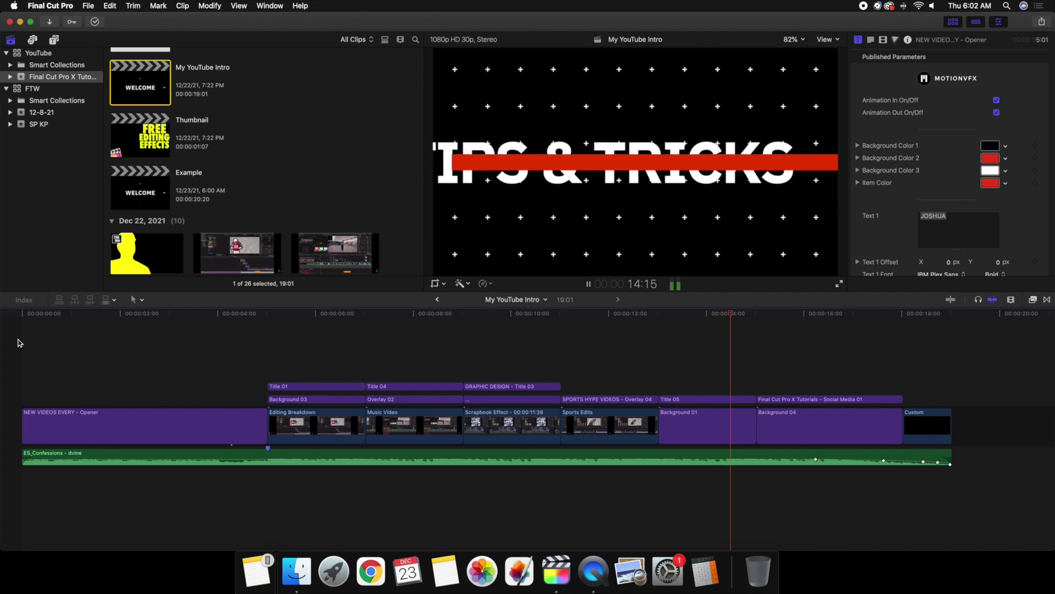
key(space)
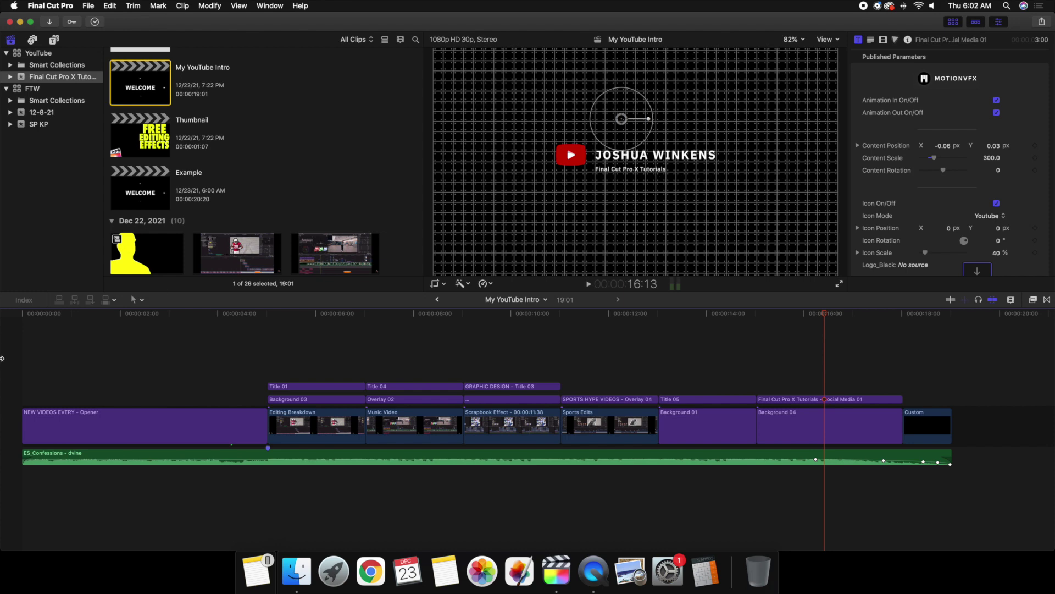
key(Home)
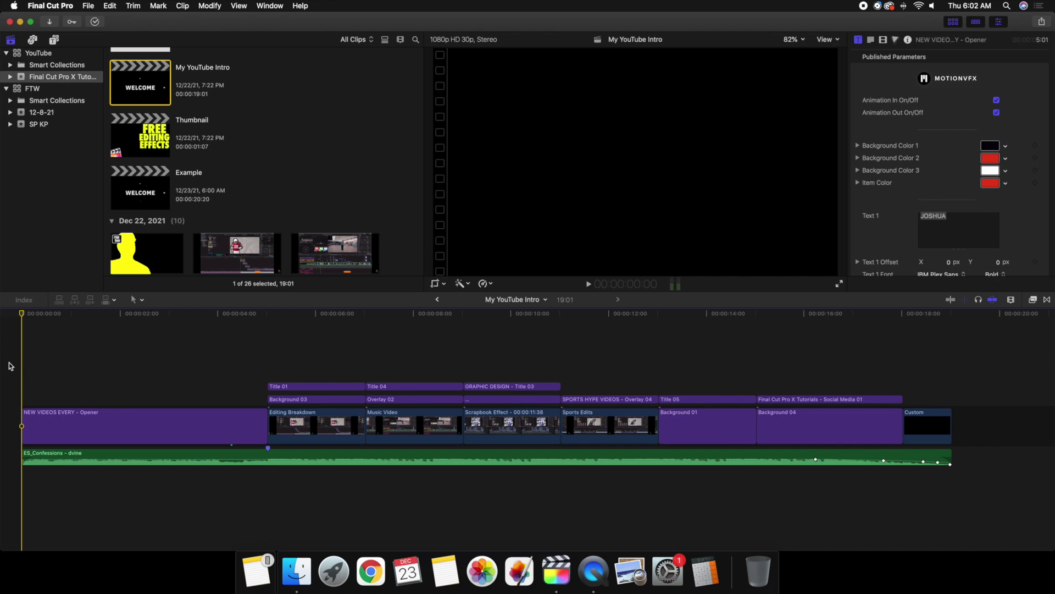
- Give the ES_Confessions music a fade-in at its start and lower its volume to -4 dB
click(97, 378)
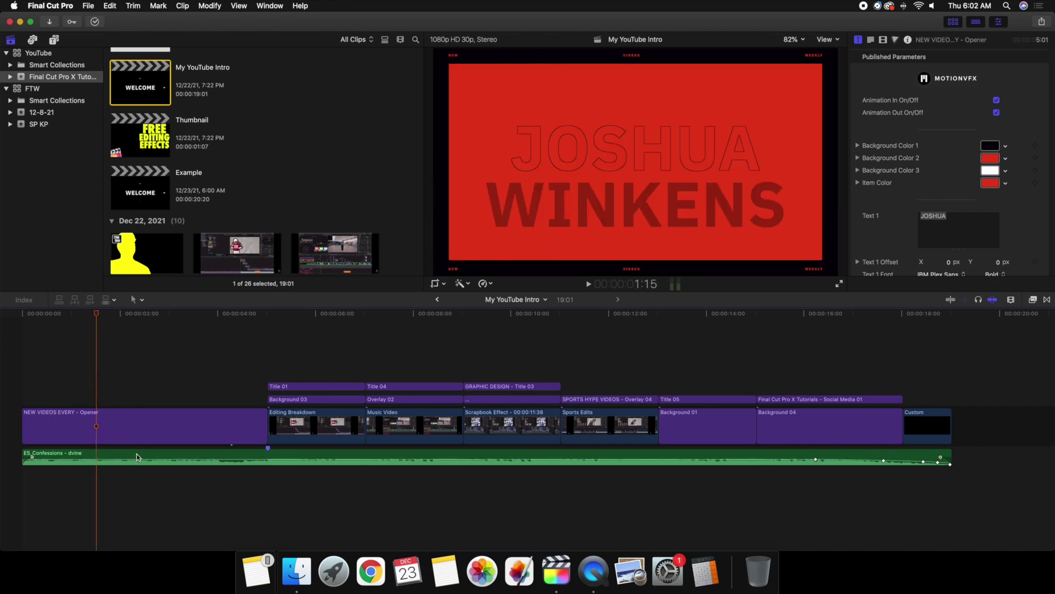
key(super+equal)
key(super+equal)
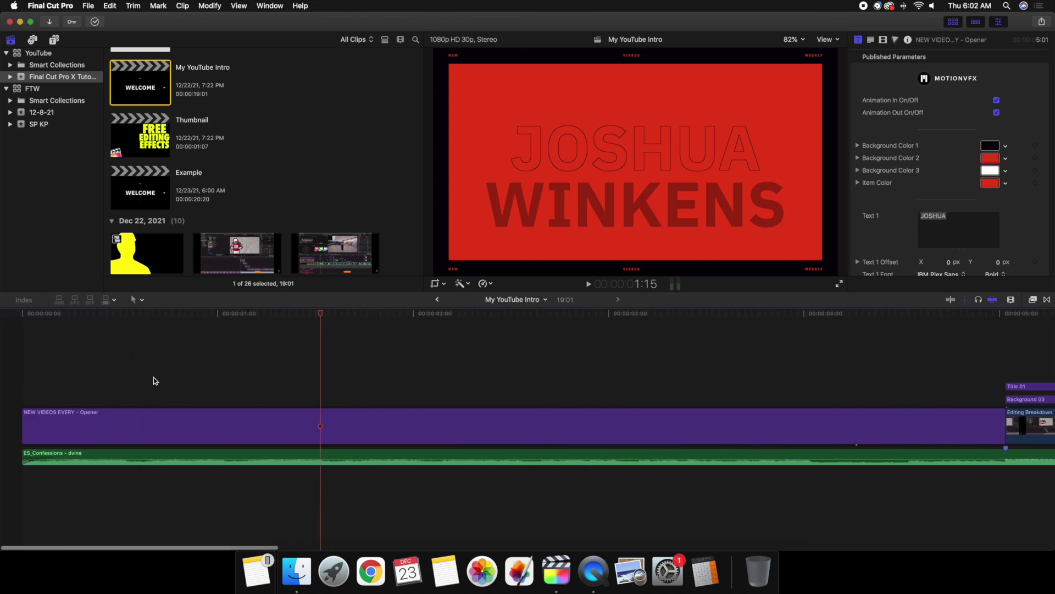
drag(61, 457, 23, 458)
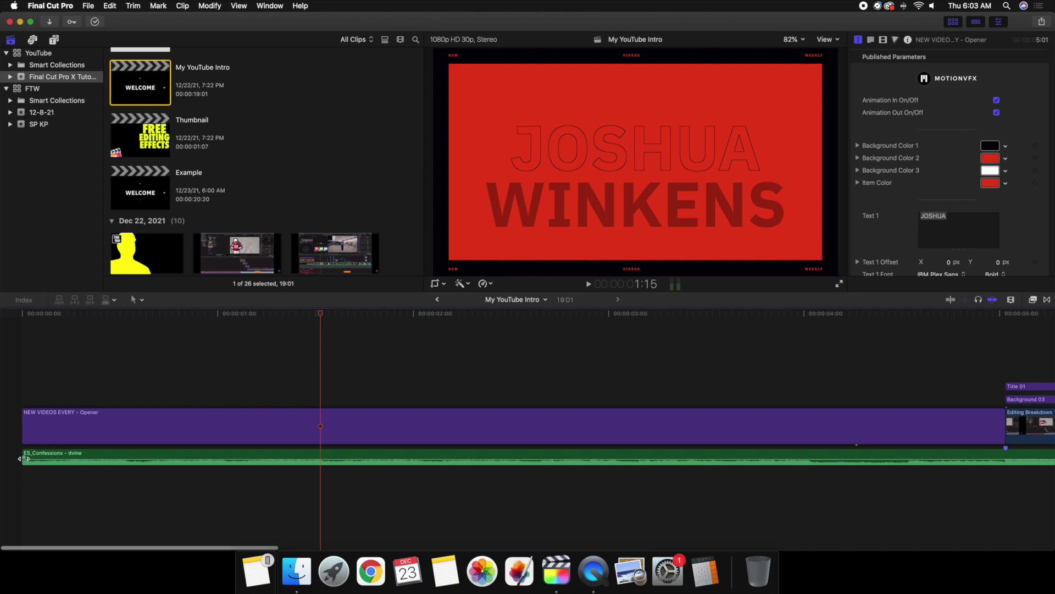
drag(23, 457, 67, 458)
drag(67, 459, 54, 483)
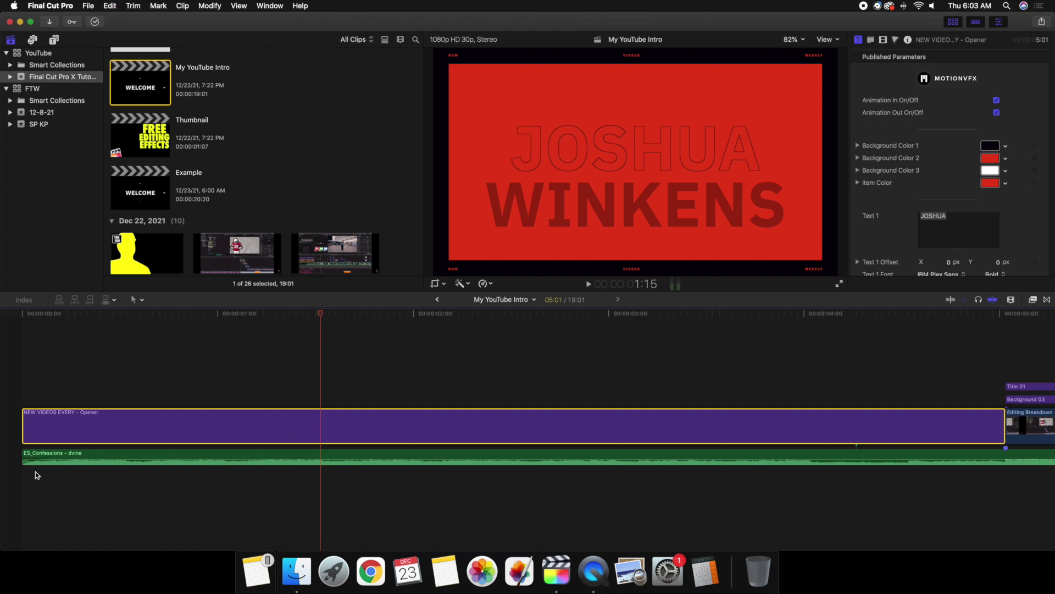
- Zoom out to the whole project and show the audio meters
click(22, 404)
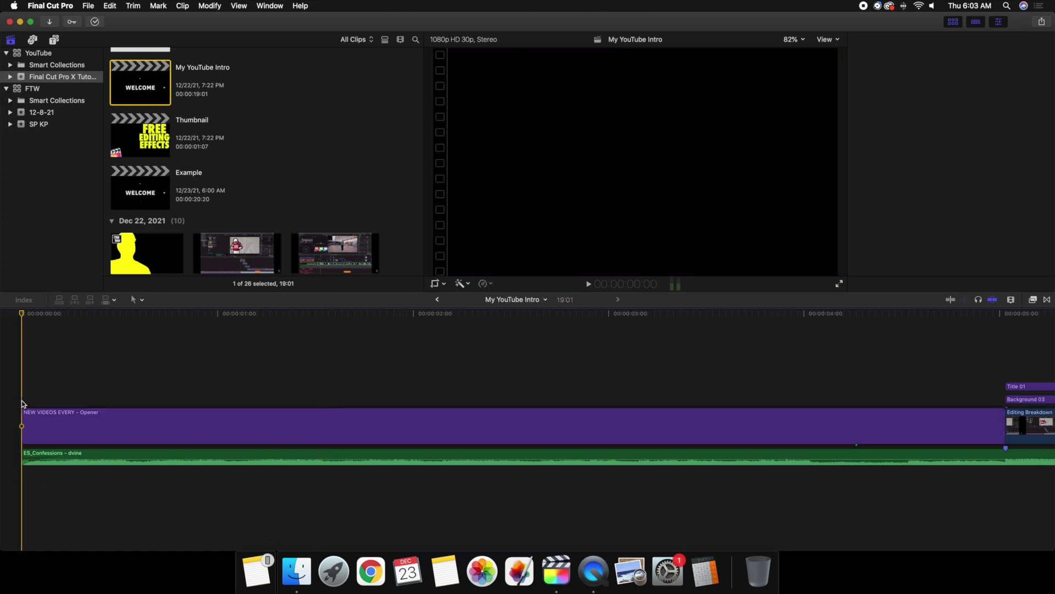
key(shift+z)
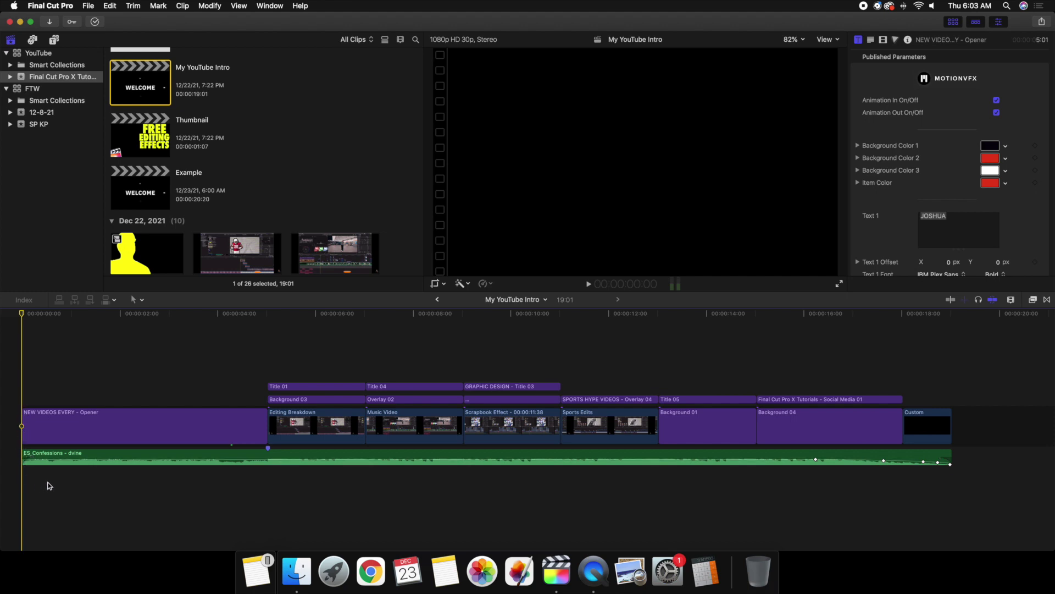
click(676, 283)
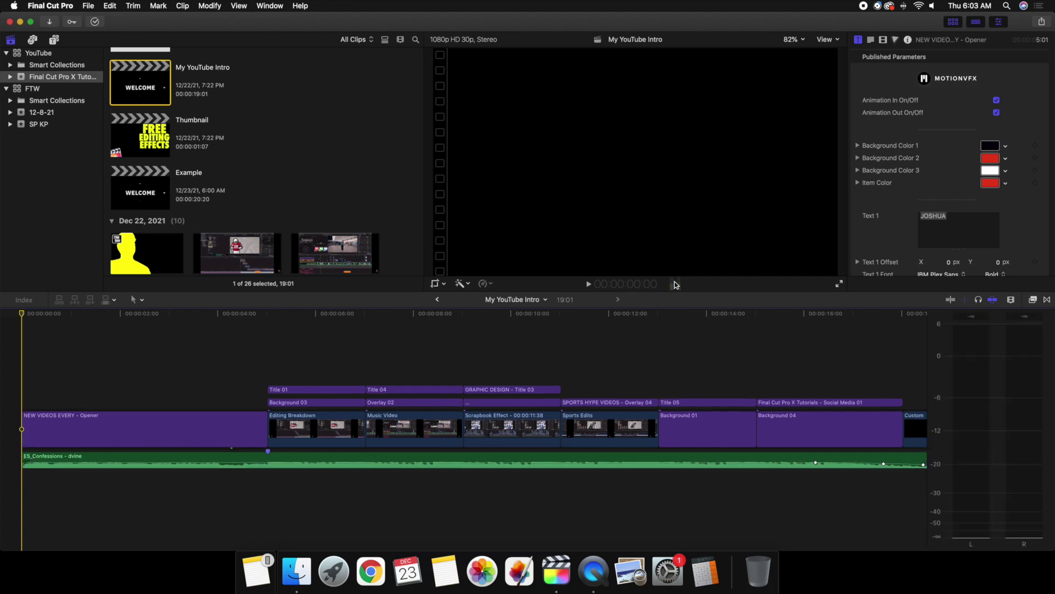
- Play the project to check audio levels, then hide the audio meters
key(space)
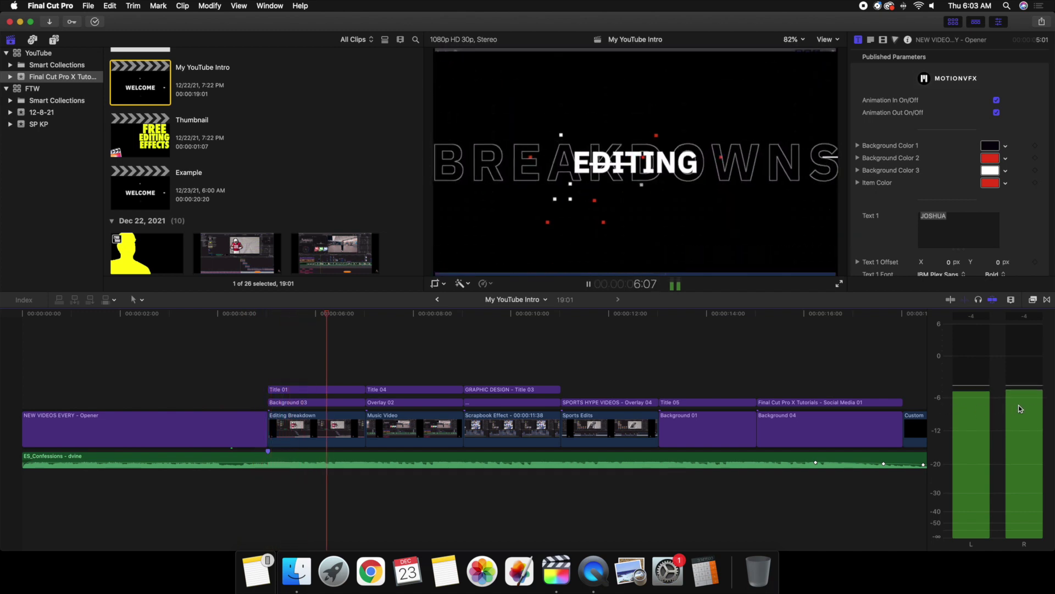
key(space)
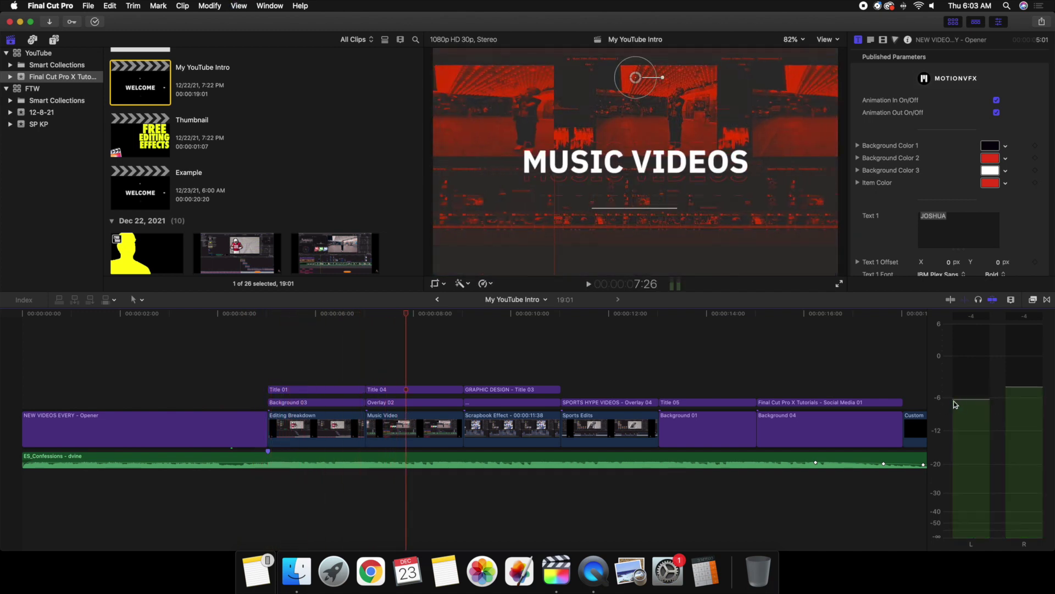
click(675, 284)
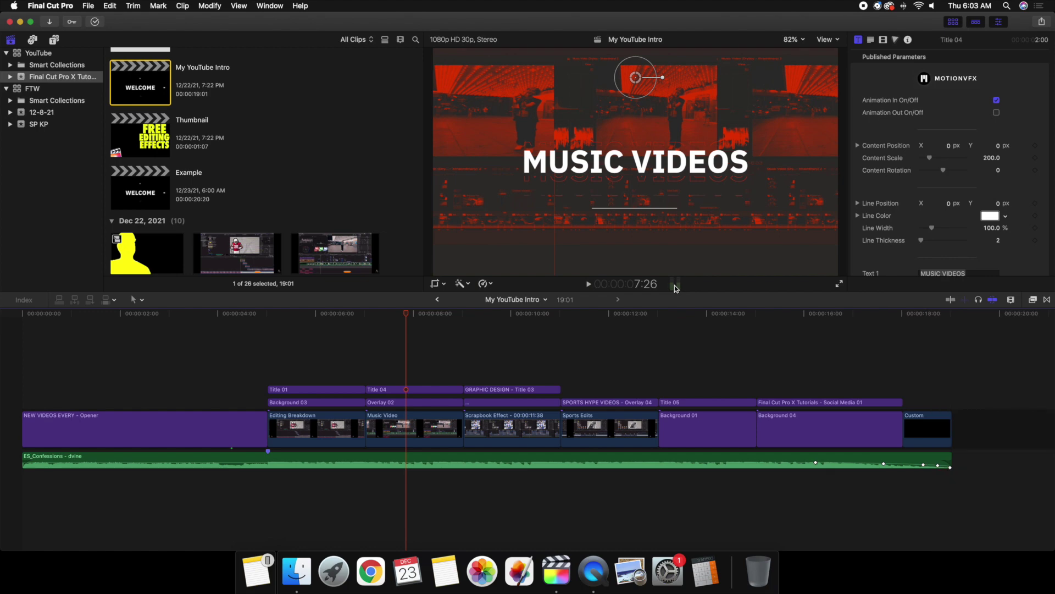
scroll(934, 434, right, 3)
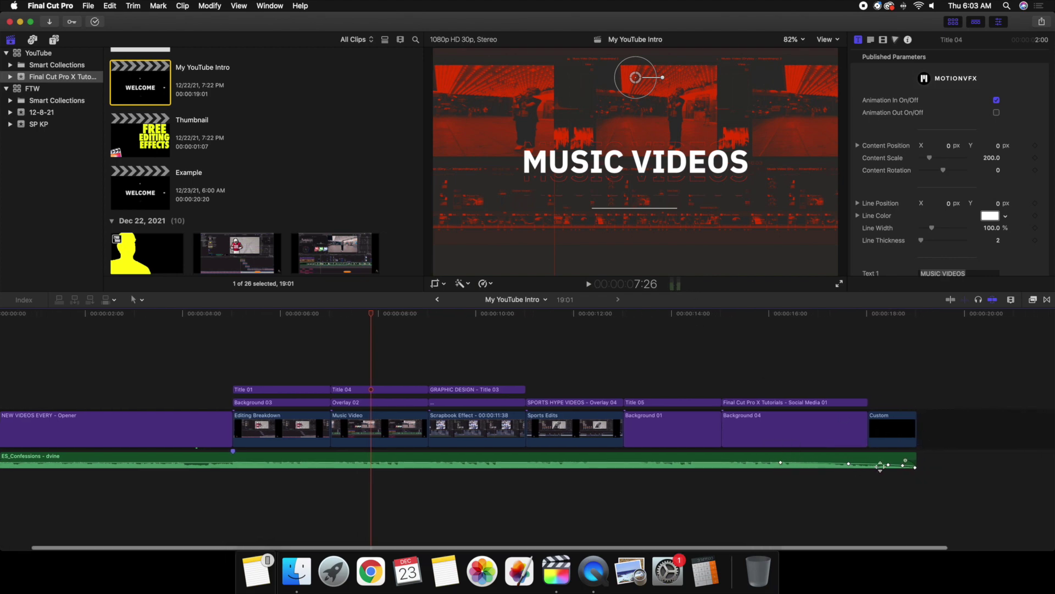
scroll(798, 465, left, 3)
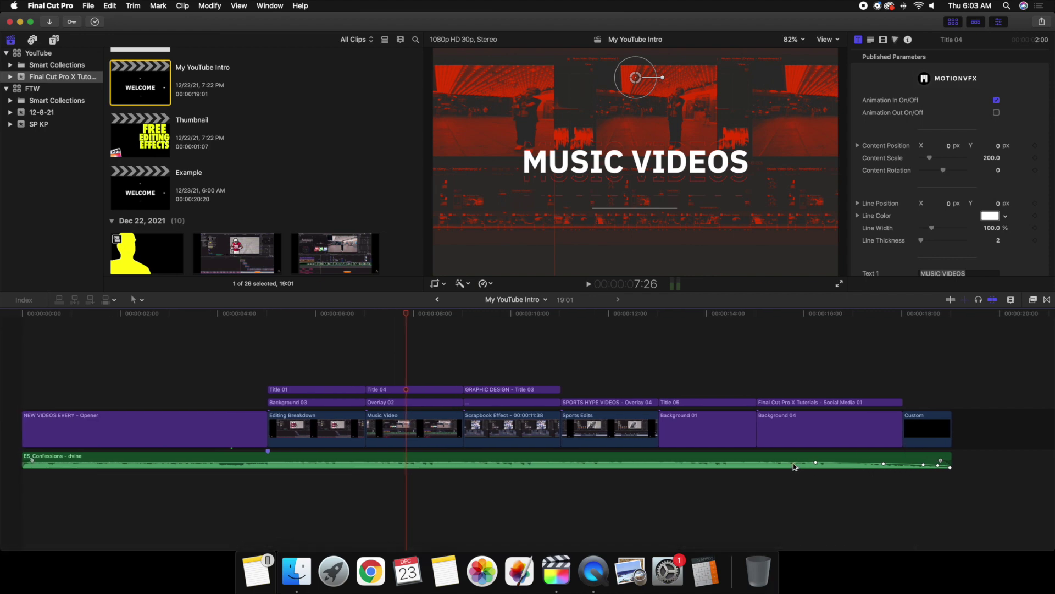
- Add volume keyframes along the ES_Confessions music track, undoing the trial drop to -54 dB
key(super+equal)
scroll(949, 460, right, 5)
scroll(949, 460, right, 3)
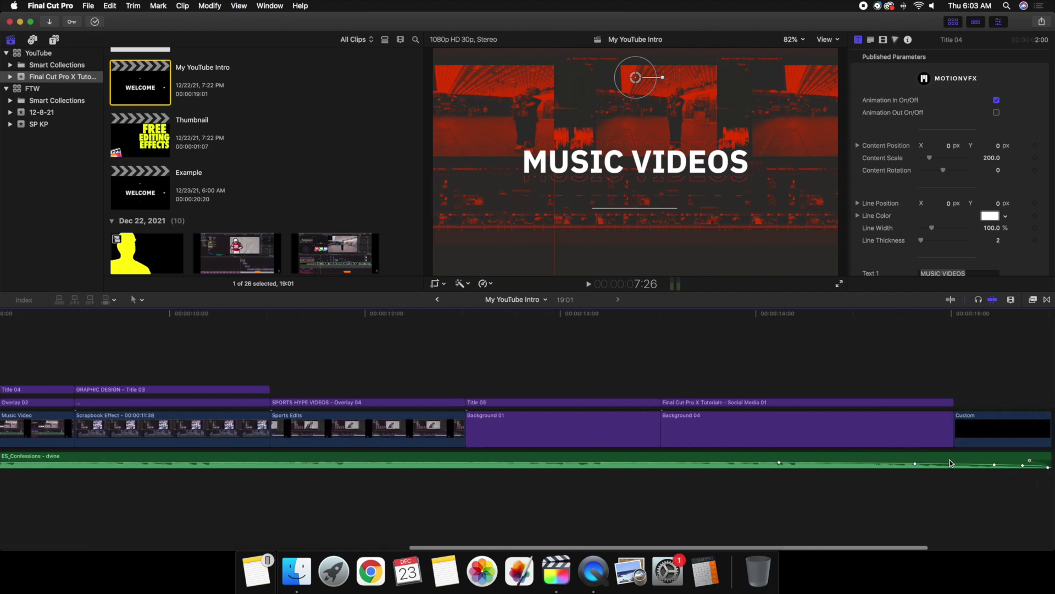
scroll(787, 457, left, 8)
scroll(633, 459, left, 2)
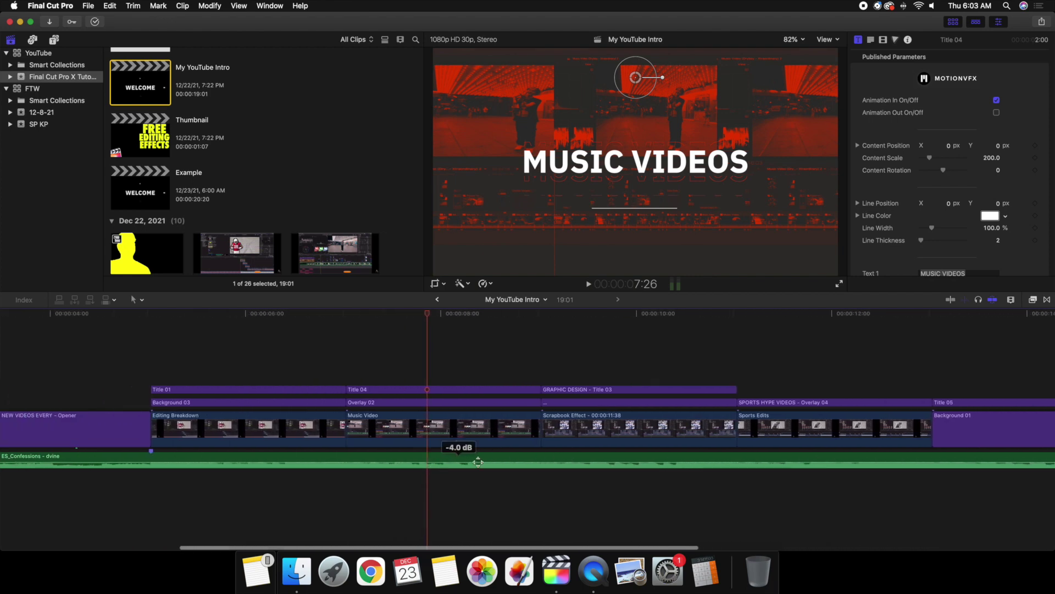
alt+click(487, 462)
alt+click(570, 462)
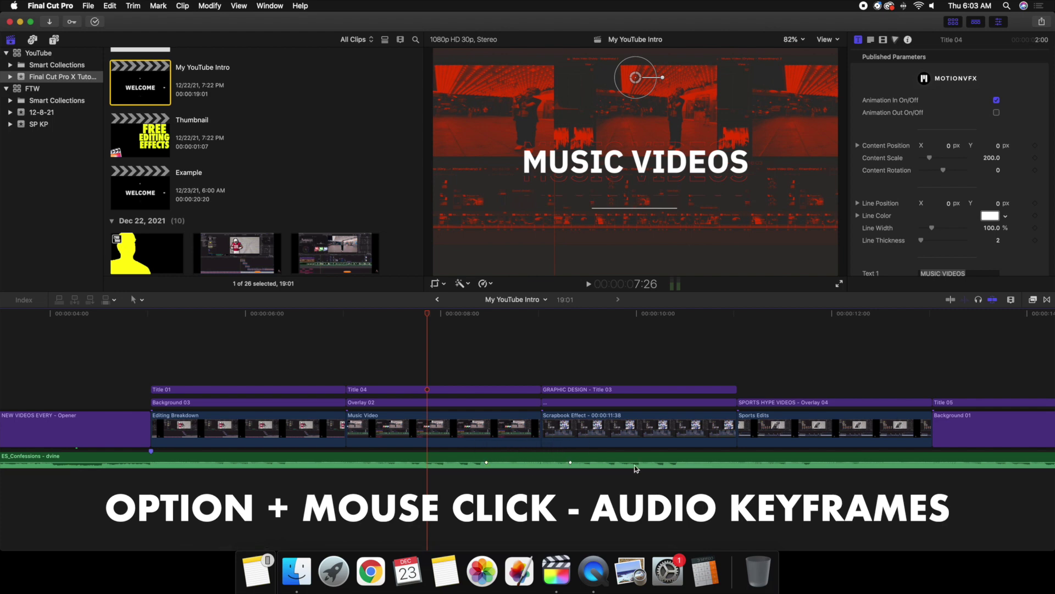
alt+click(671, 462)
drag(571, 462, 571, 464)
drag(671, 462, 672, 467)
key(super+z)
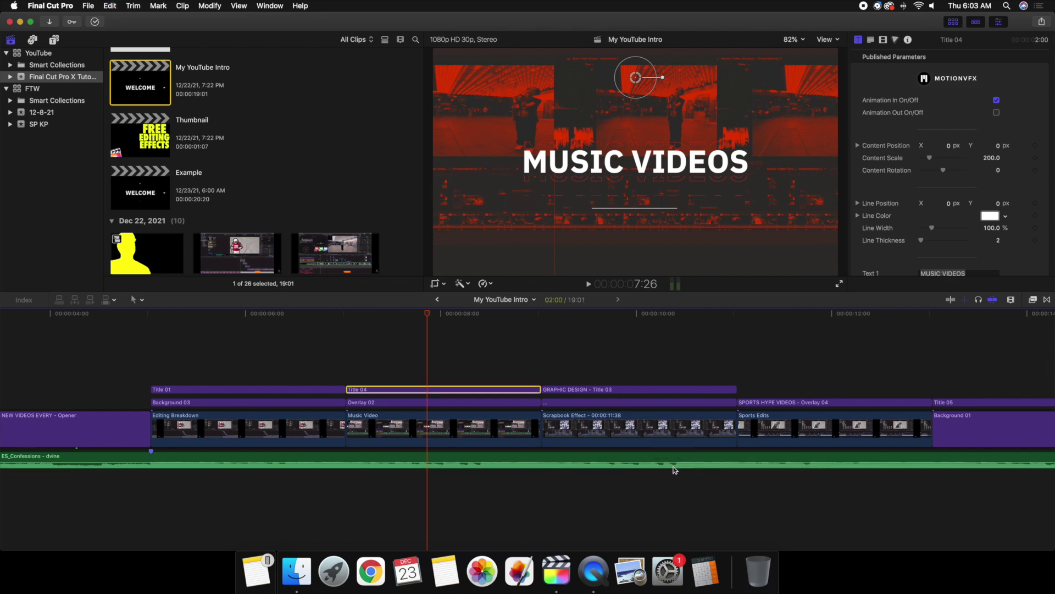
- Fit the project in the timeline, zoom in slightly, and return the playhead to the start
key(shift+z)
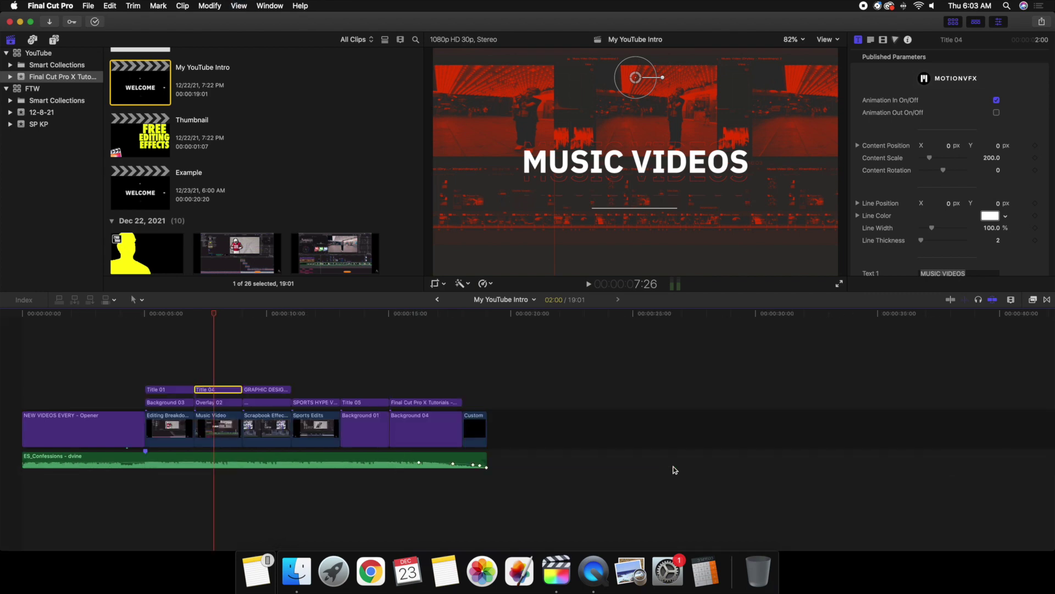
key(super+equal)
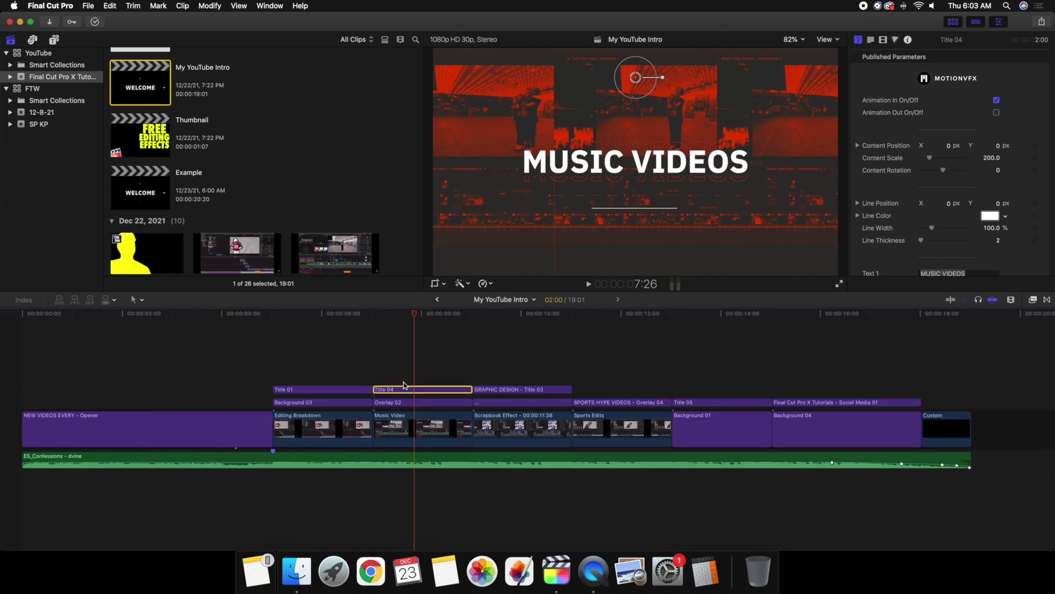
click(415, 375)
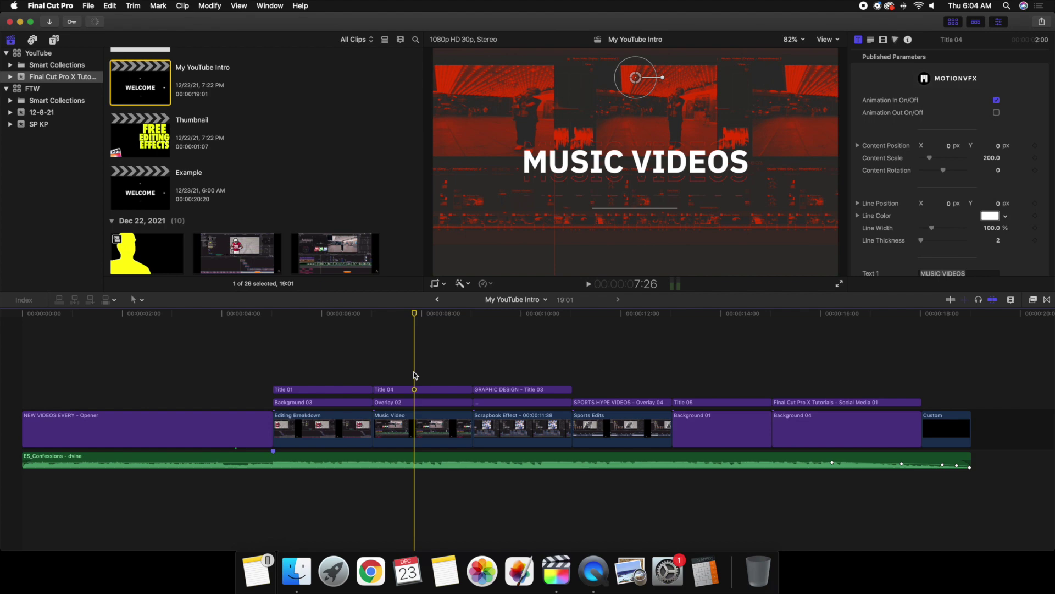
click(22, 382)
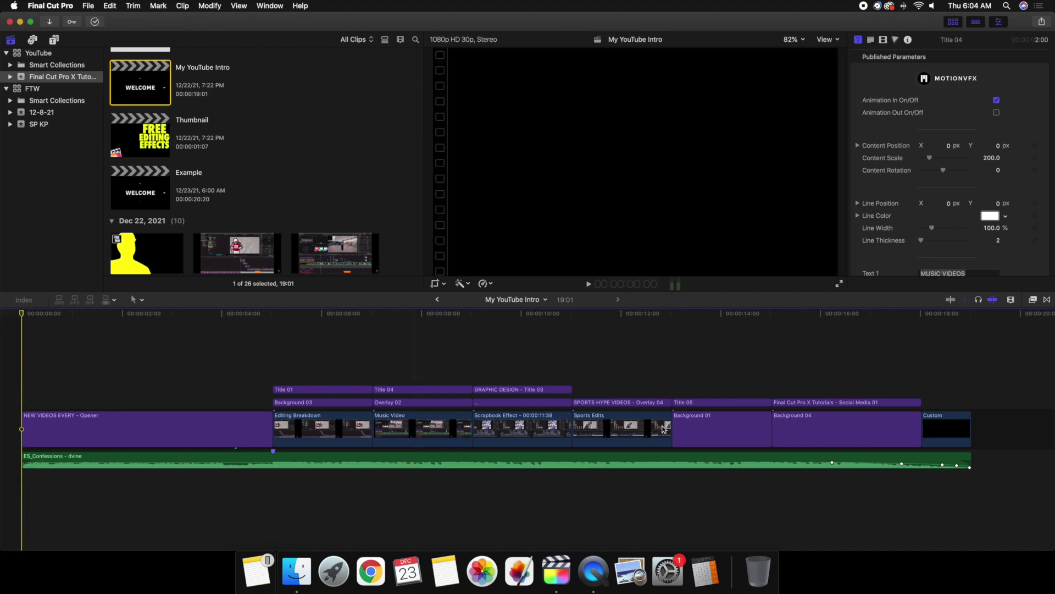
click(956, 466)
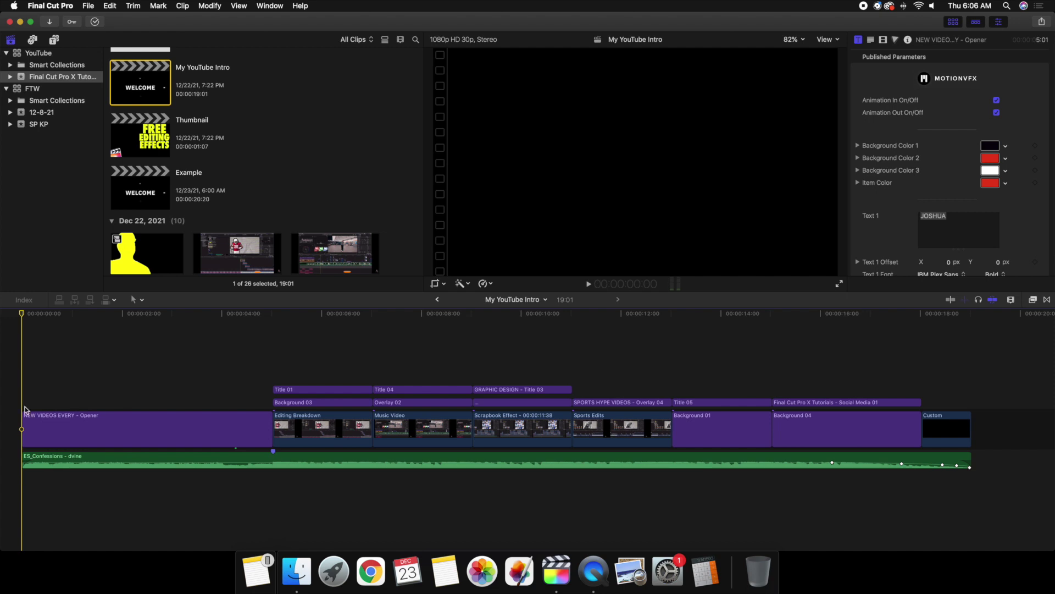
key(space)
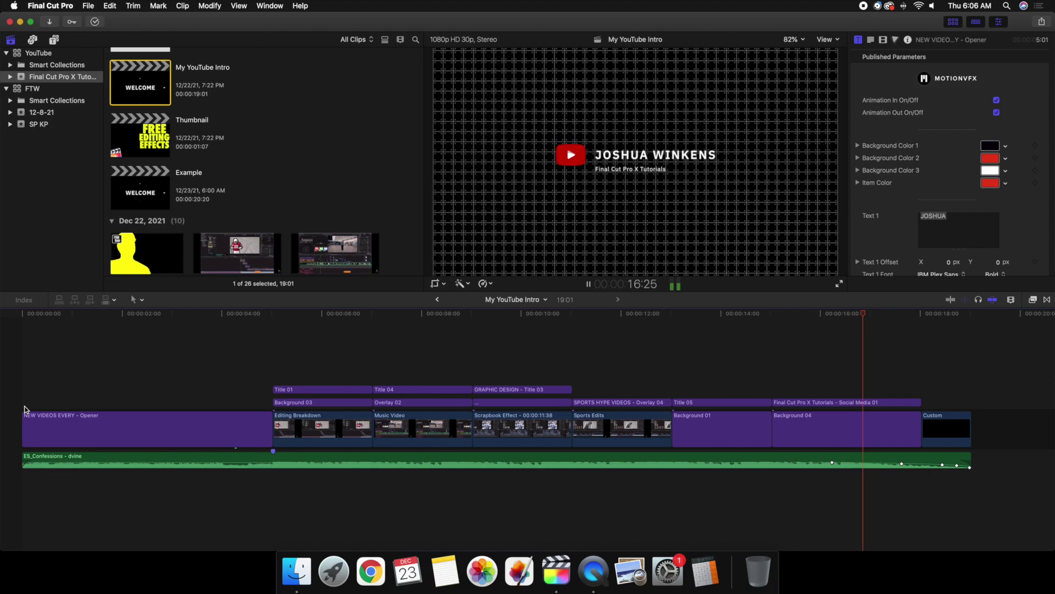
key(space)
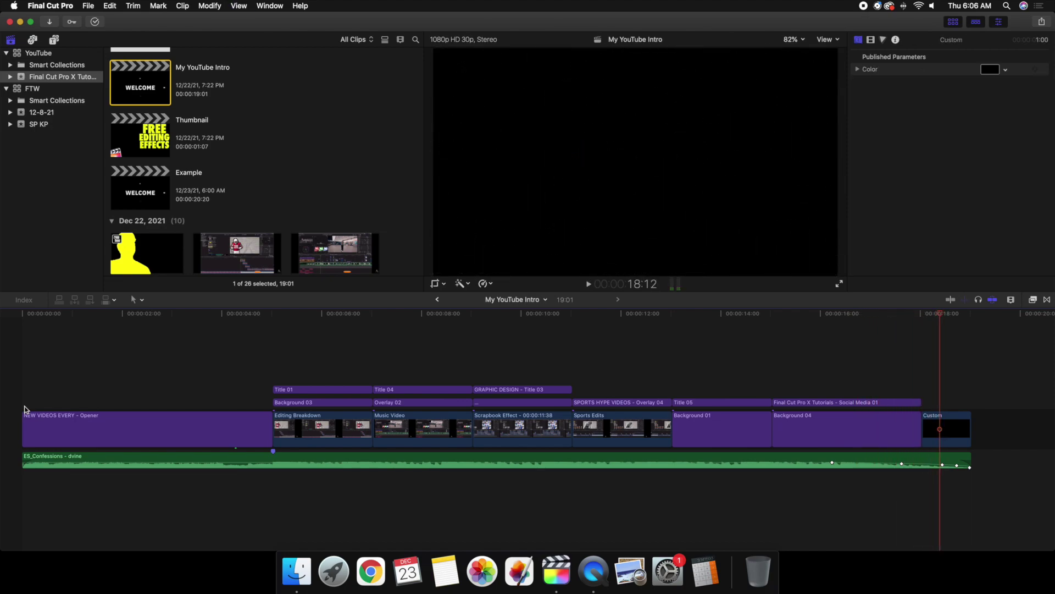